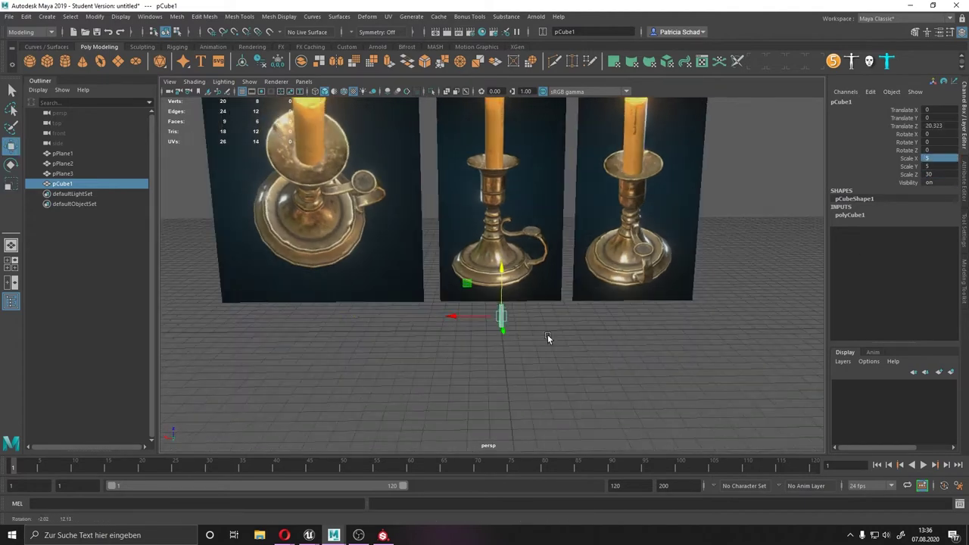
Step: Give the cylinder 12 axis subdivisions and a width scale of 3
mouse_move(548, 334)
alt+mouse_down()
mouse_move(419, 306)
mouse_move(390, 340)
alt+mouse_up()
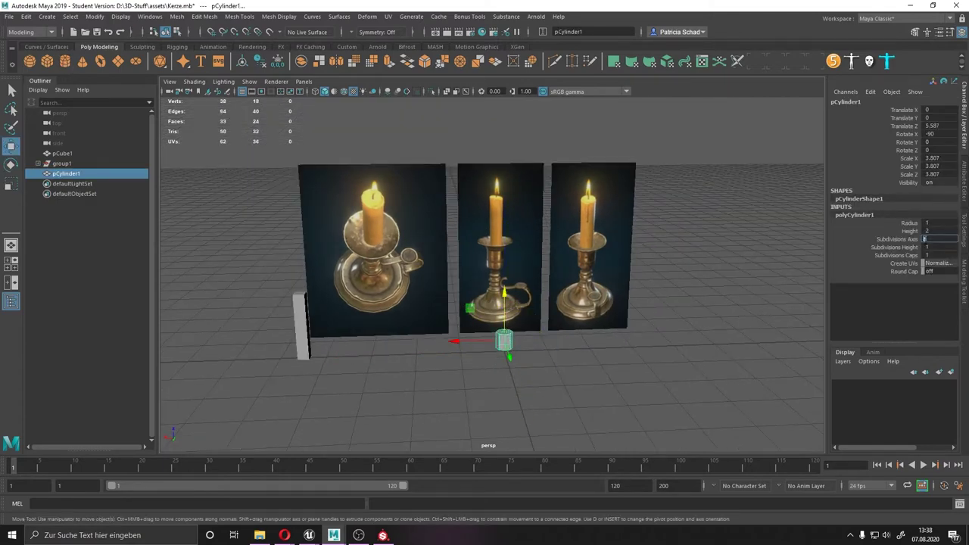
text(12)
key(Return)
text(3)
key(Return)
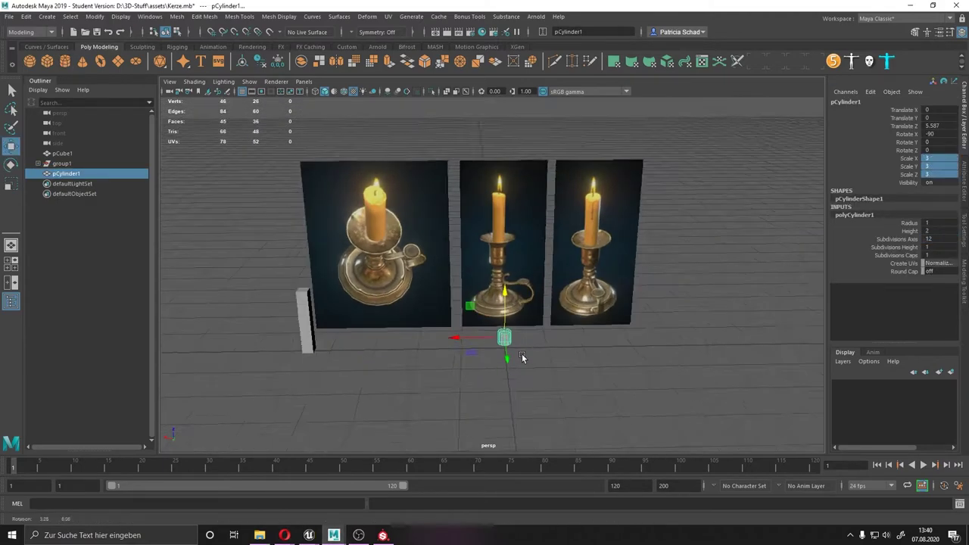
Step: Move the cylinder to the middle reference and stretch its height scale to 20
drag(505, 341, 507, 286)
text(15)
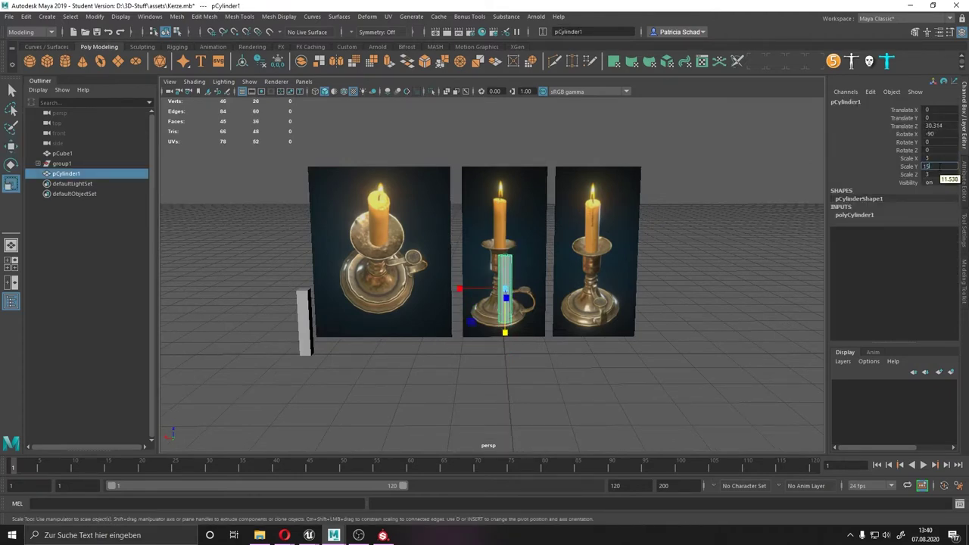
key(Return)
mouse_move(455, 356)
alt+mouse_down()
mouse_move(521, 342)
mouse_move(423, 299)
mouse_move(512, 348)
alt+mouse_up()
mouse_move(513, 349)
mouse_down()
mouse_move(500, 318)
mouse_move(512, 356)
mouse_move(520, 278)
mouse_up()
key(Return)
Step: Lower the cylinder onto the ground and duplicate it as a backup
key(w)
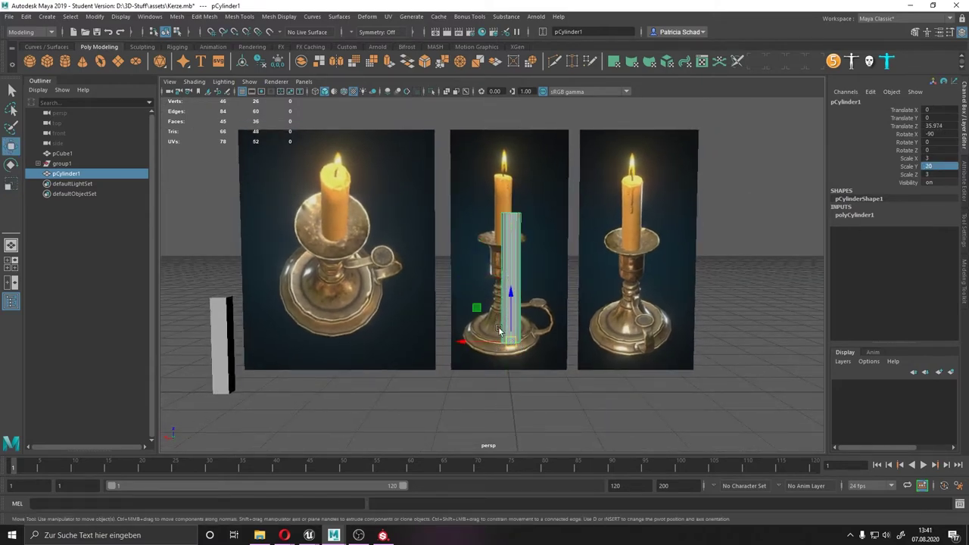
drag(499, 330, 500, 387)
key(ctrl+d)
Step: Hide the backup copy and add edge loops around the cylinder with Connect
key(ctrl+h)
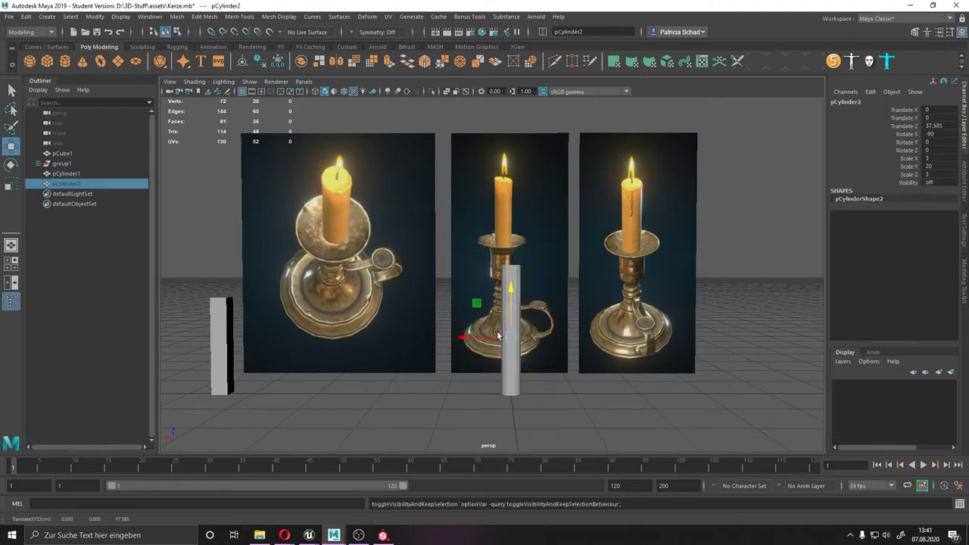
click(496, 331)
key(F10)
drag(485, 318, 534, 341)
shift+right_drag(534, 333, 554, 331)
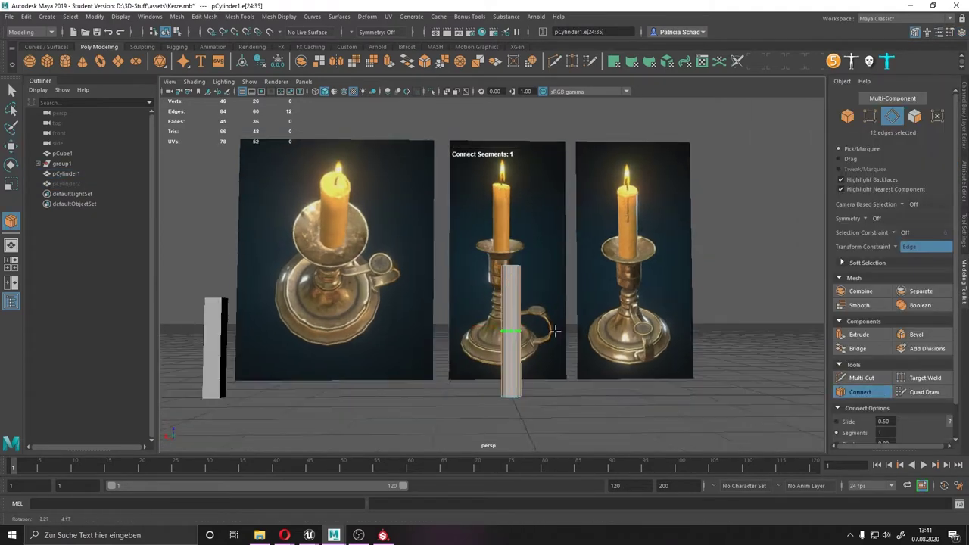
alt+drag(555, 330, 565, 331)
alt+drag(823, 409, 829, 399)
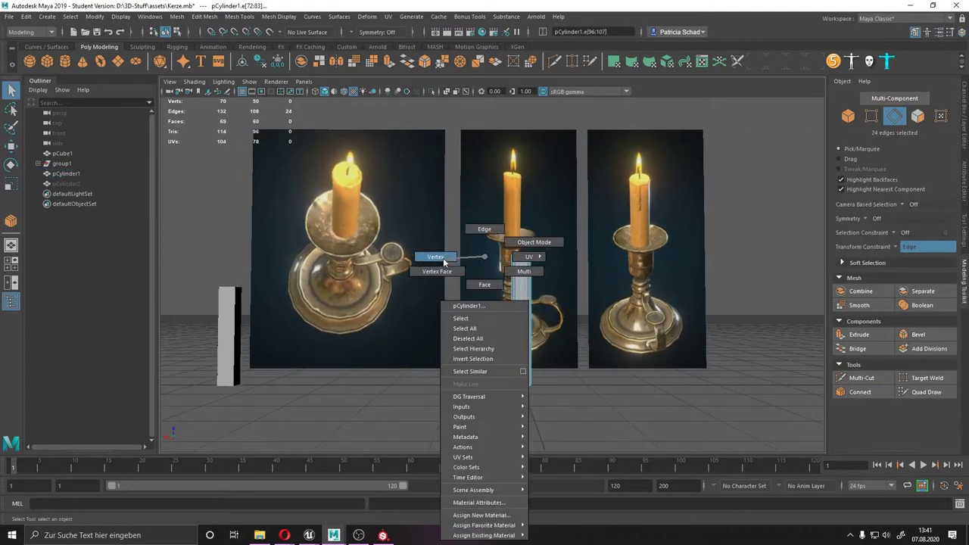
shift+right_drag(498, 255, 413, 371)
key(q)
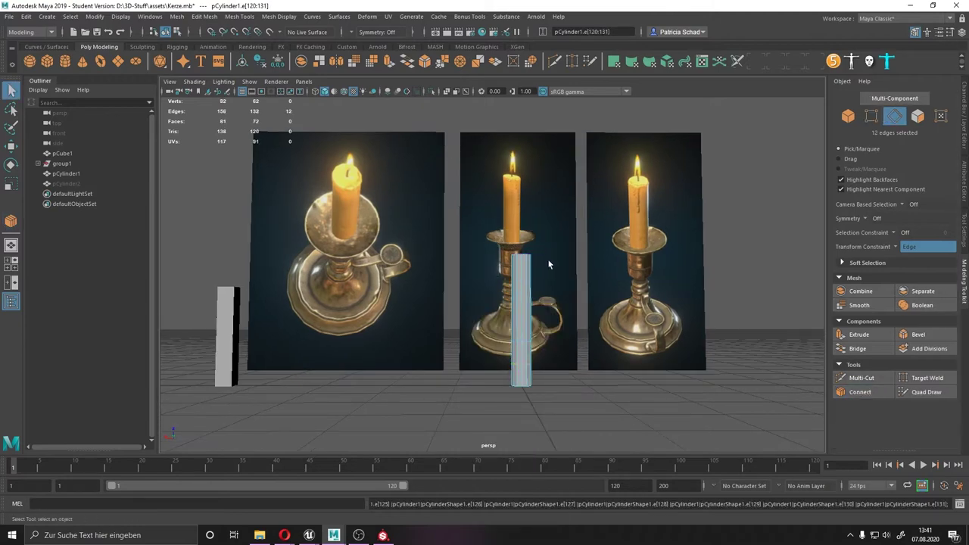
Step: Extrude the bottom ring of faces and thicken it into a wide disc
shift+right_drag(511, 366, 547, 307)
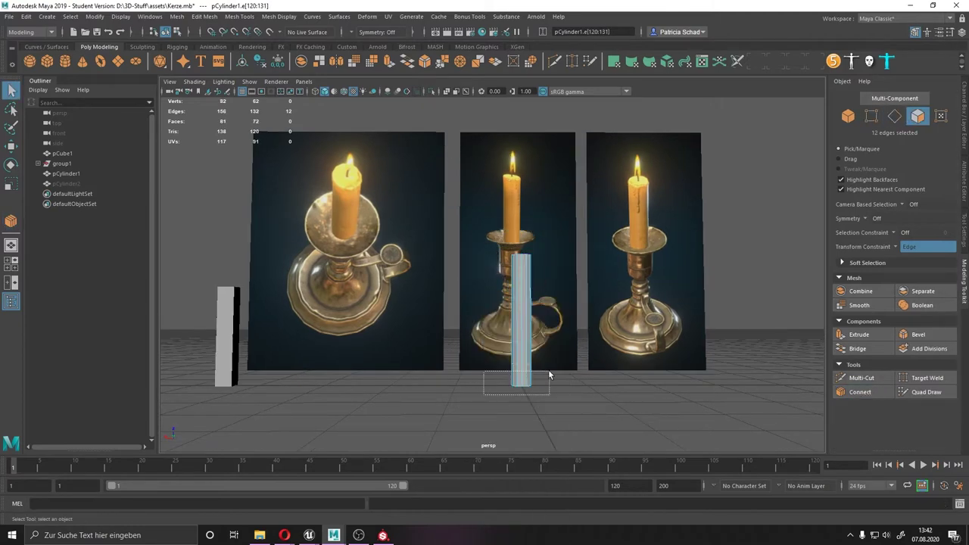
mouse_move(548, 308)
alt+mouse_down()
mouse_move(523, 356)
mouse_move(484, 393)
alt+mouse_up()
key(ctrl+e)
mouse_move(447, 141)
mouse_down()
mouse_move(458, 138)
mouse_move(519, 260)
mouse_up()
ctrl+right_drag(520, 259, 530, 250)
alt+drag(530, 250, 519, 379)
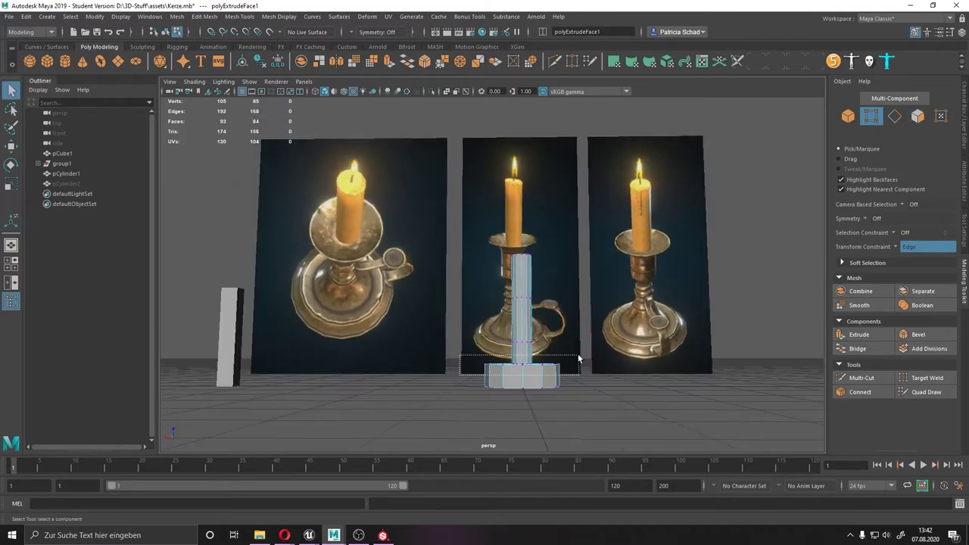
Step: Move the base vertices down and scale the base edges into a flared foot
key(w)
alt+drag(549, 421, 521, 339)
click(909, 237)
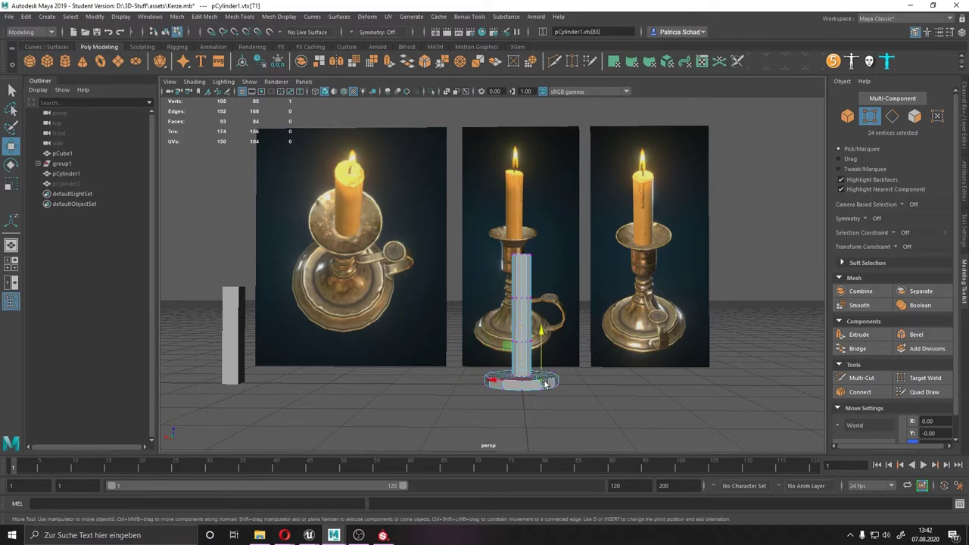
scroll(521, 399, up, 3)
click(860, 392)
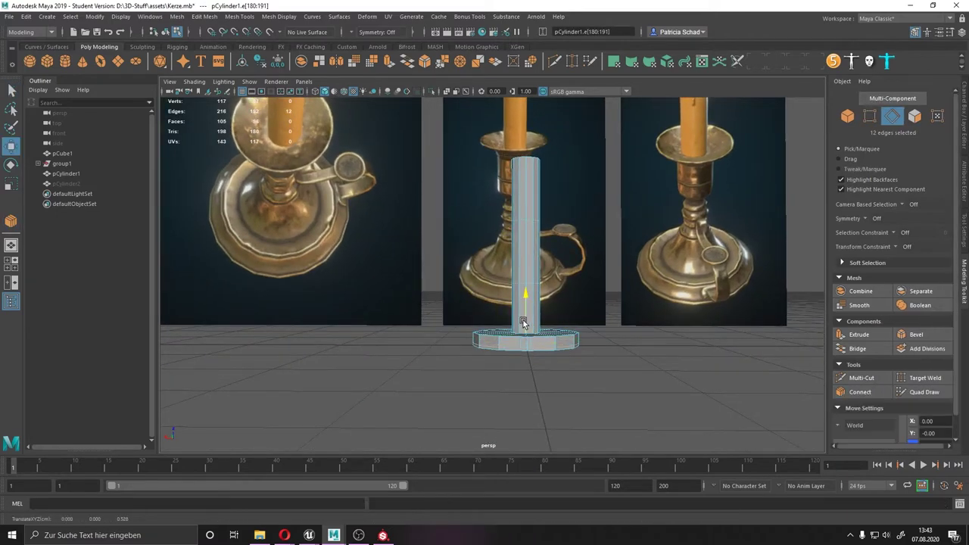
mouse_move(501, 333)
alt+mouse_down()
mouse_move(542, 339)
mouse_move(475, 360)
alt+mouse_up()
key(r)
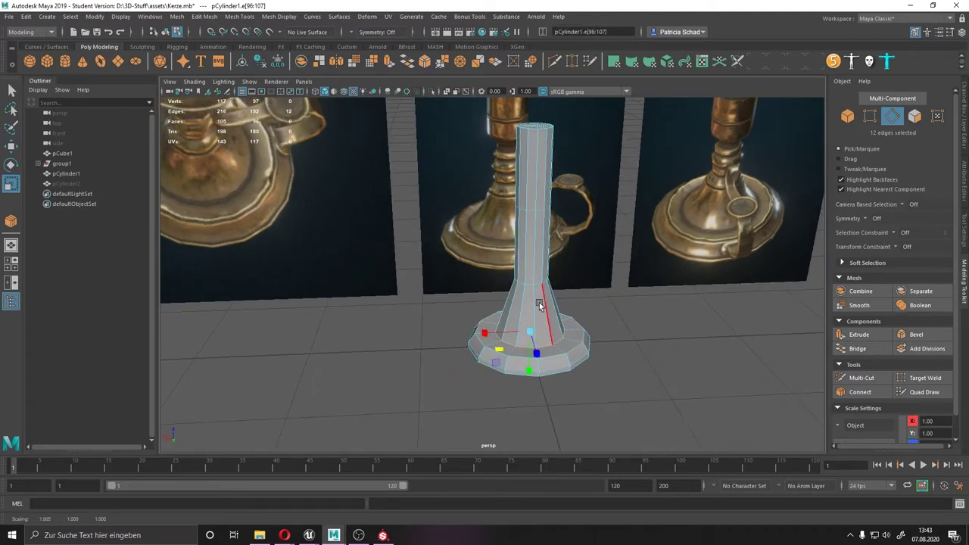
key(w)
mouse_move(539, 305)
alt+mouse_down()
mouse_move(550, 273)
mouse_move(503, 227)
mouse_move(496, 195)
mouse_move(522, 174)
alt+mouse_up()
Step: Insert edge loops on the stem and pinch the rings inward into a narrow waist
double_click(530, 182)
key(r)
drag(492, 114, 536, 129)
shift+right_drag(537, 258, 512, 225)
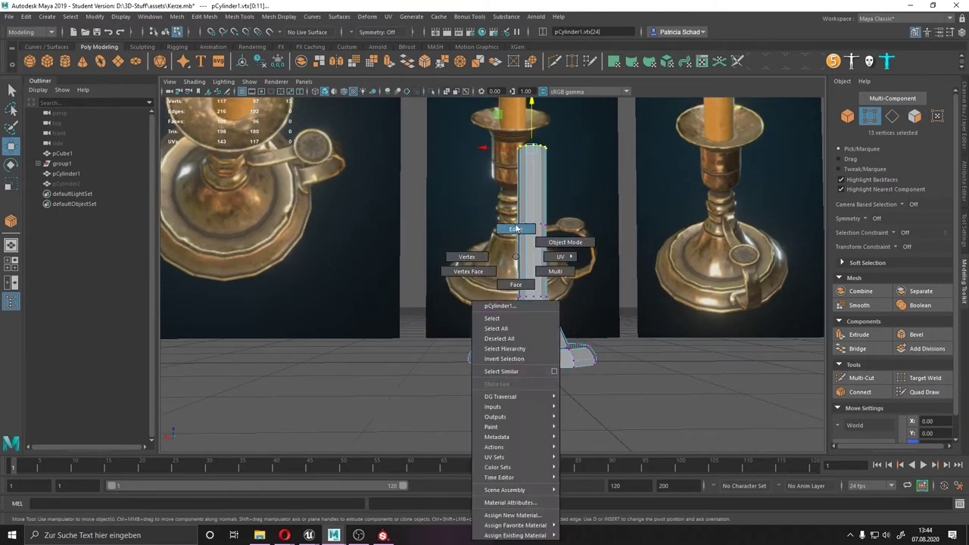
key(Return)
key(r)
mouse_move(530, 271)
alt+mouse_down()
mouse_move(515, 258)
mouse_move(495, 275)
mouse_move(530, 216)
alt+mouse_up()
right_drag(527, 246, 485, 253)
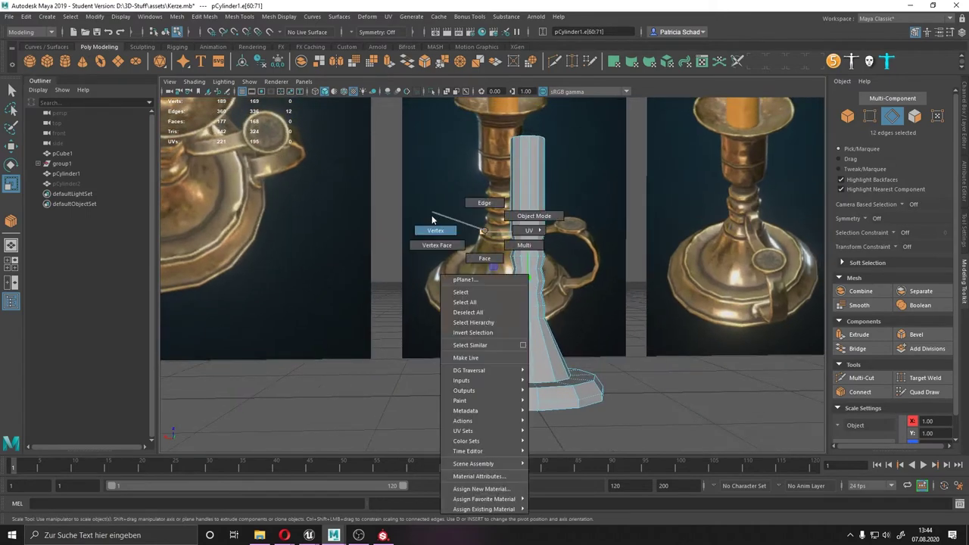
scroll(485, 253, up, 2)
key(ctrl+z)
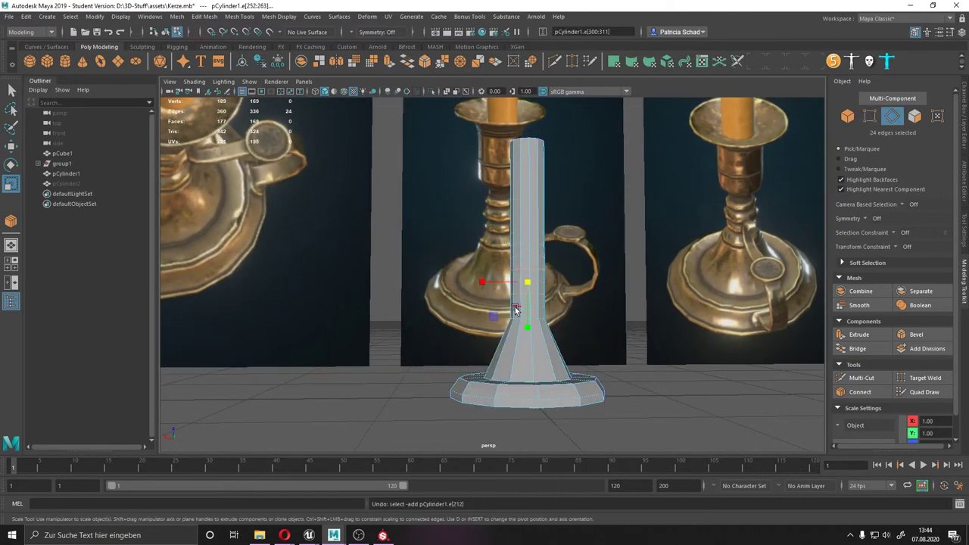
Step: Extrude a stem edge loop upward to form a stacked ridge
double_click(528, 314)
key(w)
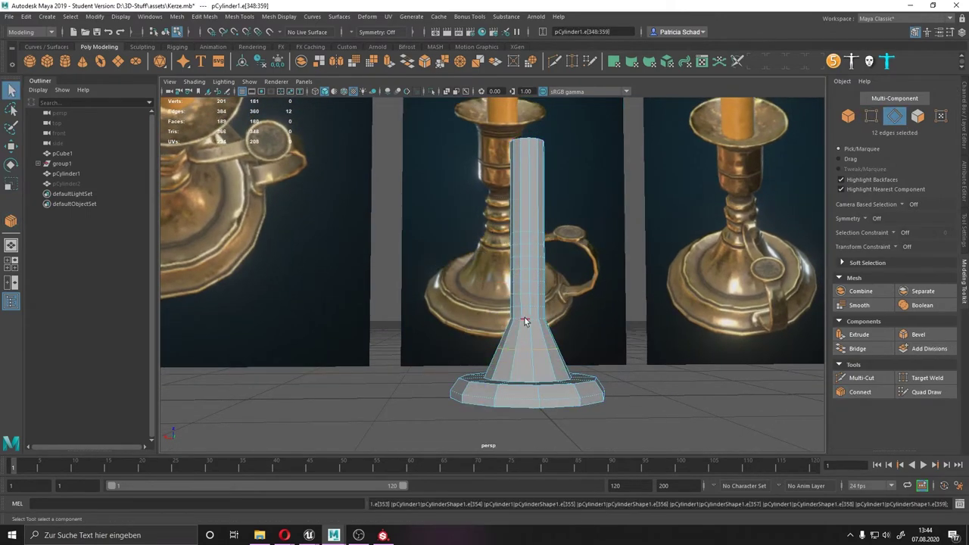
shift+drag(531, 320, 533, 305)
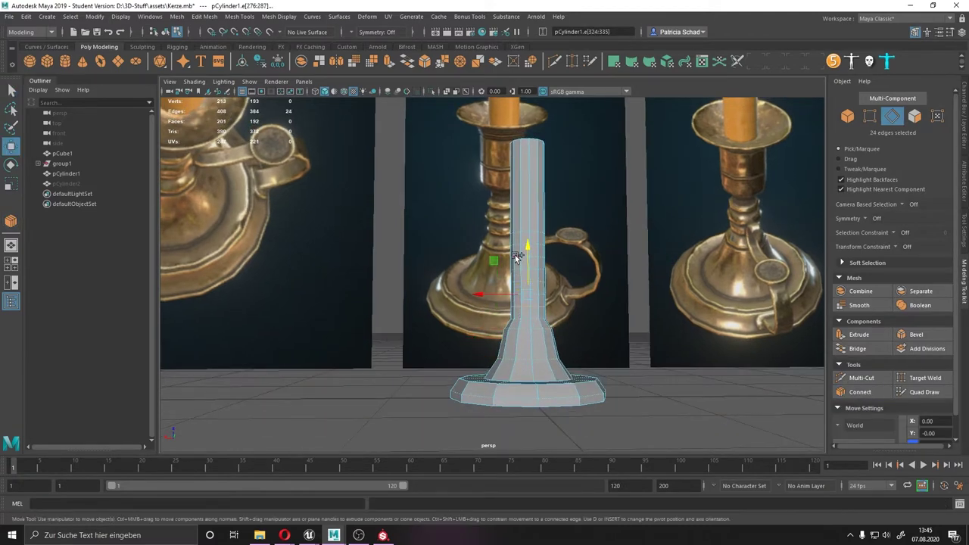
alt+drag(517, 259, 561, 316)
alt+drag(496, 290, 531, 301)
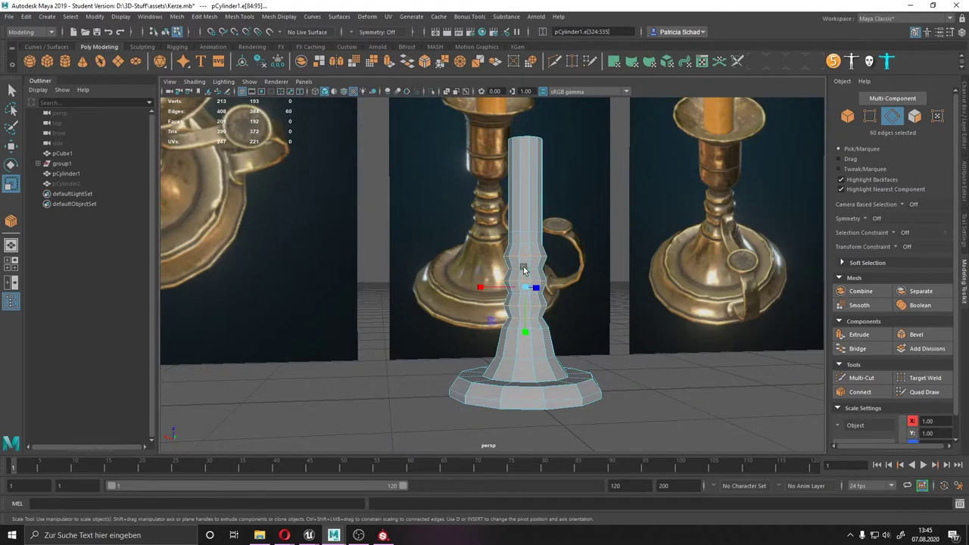
mouse_move(530, 243)
alt+mouse_down()
mouse_move(521, 294)
mouse_move(526, 281)
mouse_move(498, 296)
mouse_move(509, 255)
mouse_move(472, 293)
mouse_move(502, 254)
mouse_move(527, 182)
mouse_move(505, 185)
alt+mouse_up()
double_click(509, 255)
click(541, 199)
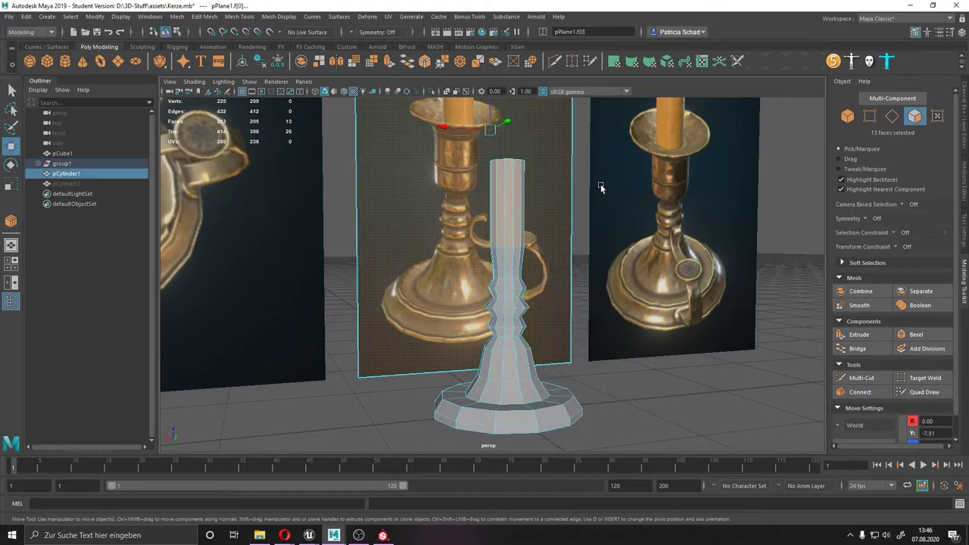
Step: Add an edge loop on the upper stem and pinch it inward above the ridges
right_drag(649, 272, 640, 250)
key(r)
mouse_move(489, 231)
alt+mouse_down()
mouse_move(497, 180)
mouse_move(490, 257)
alt+mouse_up()
key(F10)
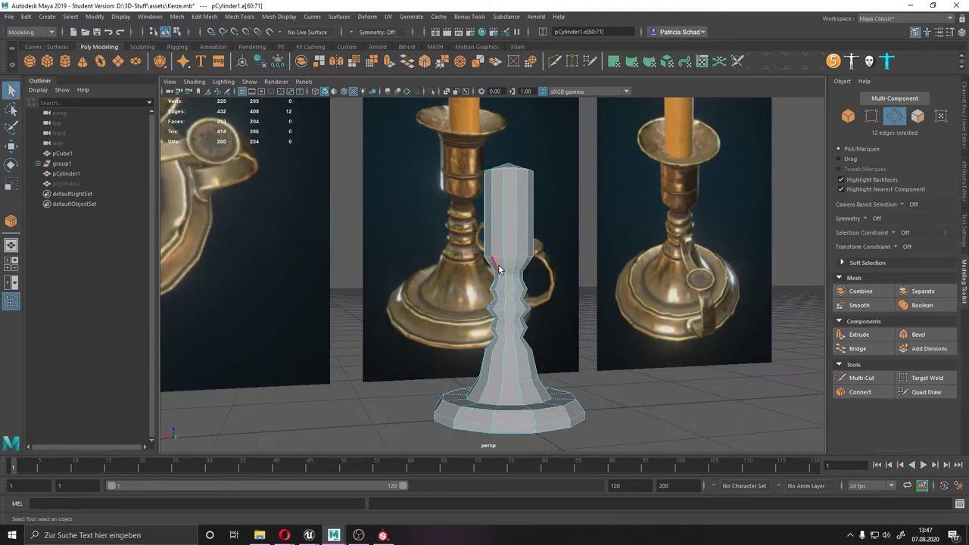
ctrl+click(509, 228)
key(w)
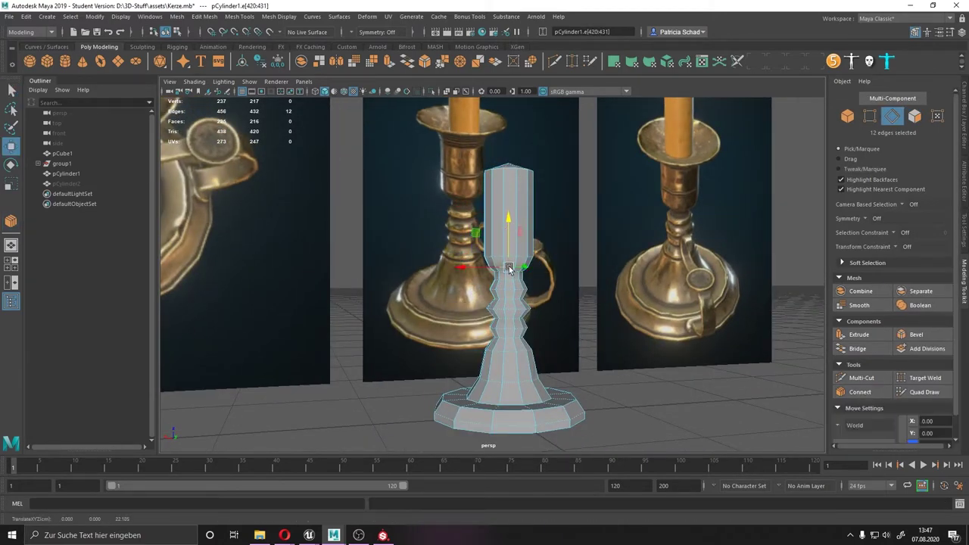
key(r)
key(F11)
alt+drag(509, 269, 497, 263)
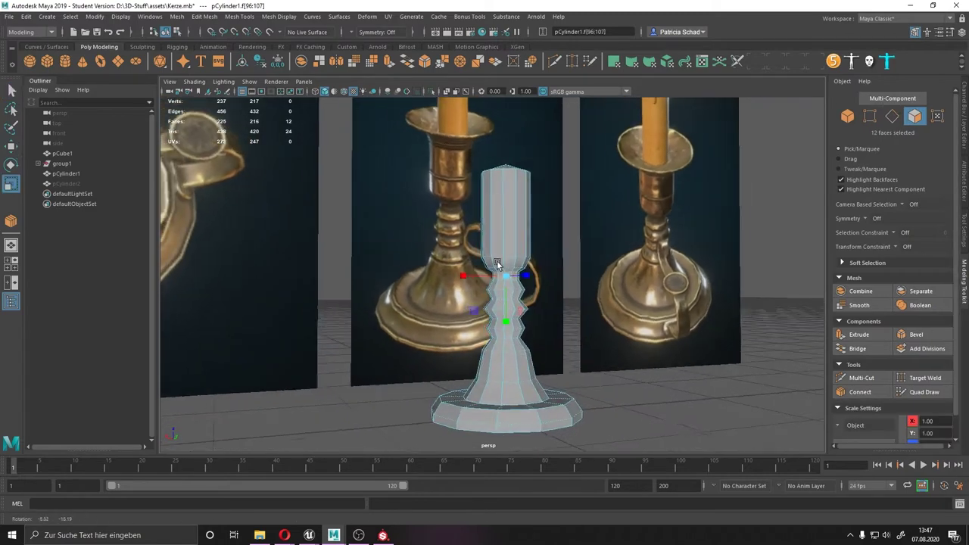
Step: Move the stem's top vertex ring down
scroll(498, 263, up, 3)
key(F9)
mouse_move(517, 187)
mouse_down()
mouse_move(545, 243)
mouse_move(445, 281)
mouse_up()
key(F11)
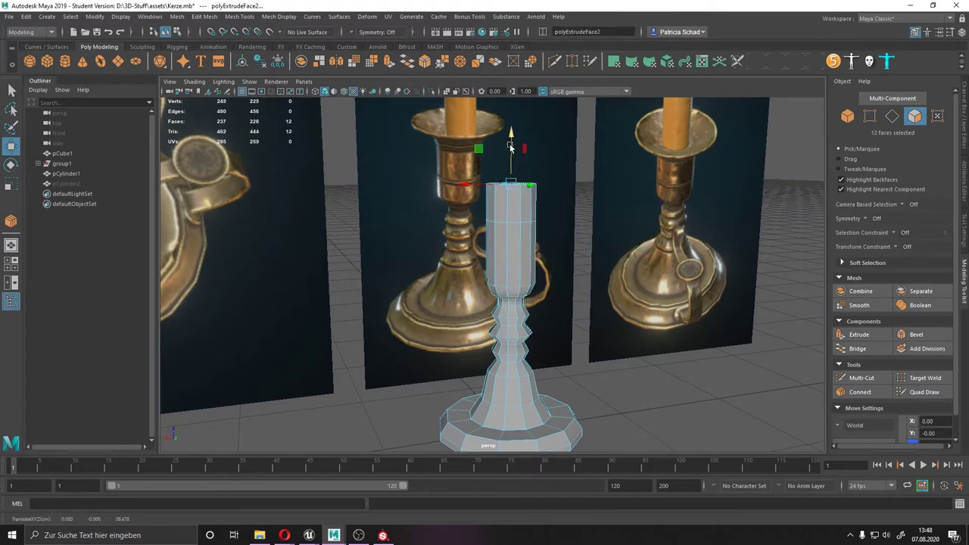
Step: Select the base face rings and then the top faces of the stem
alt+drag(511, 148, 542, 318)
key(r)
double_click(544, 353)
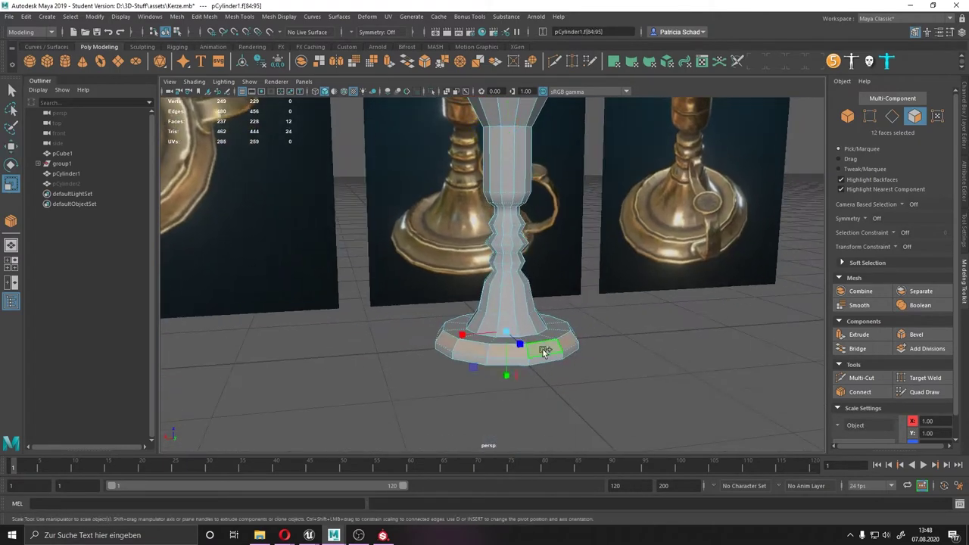
mouse_move(545, 352)
alt+mouse_down()
mouse_move(488, 322)
mouse_move(500, 277)
mouse_move(607, 280)
mouse_move(536, 167)
alt+mouse_up()
shift+double_click(489, 322)
key(F11)
click(536, 167)
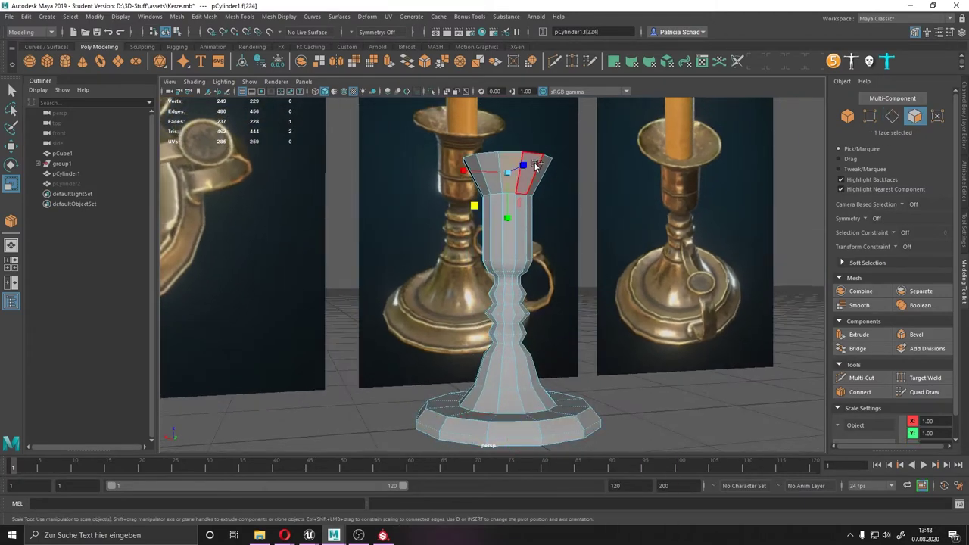
drag(565, 206, 566, 205)
Step: Extrude the stem's top faces twice and flare them out into a wide cup
key(w)
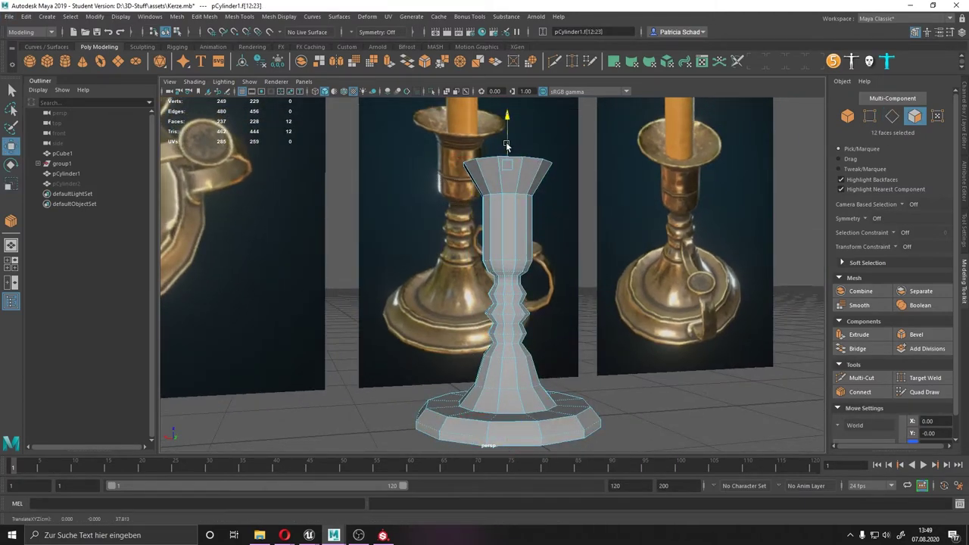
alt+drag(507, 146, 546, 227)
click(859, 335)
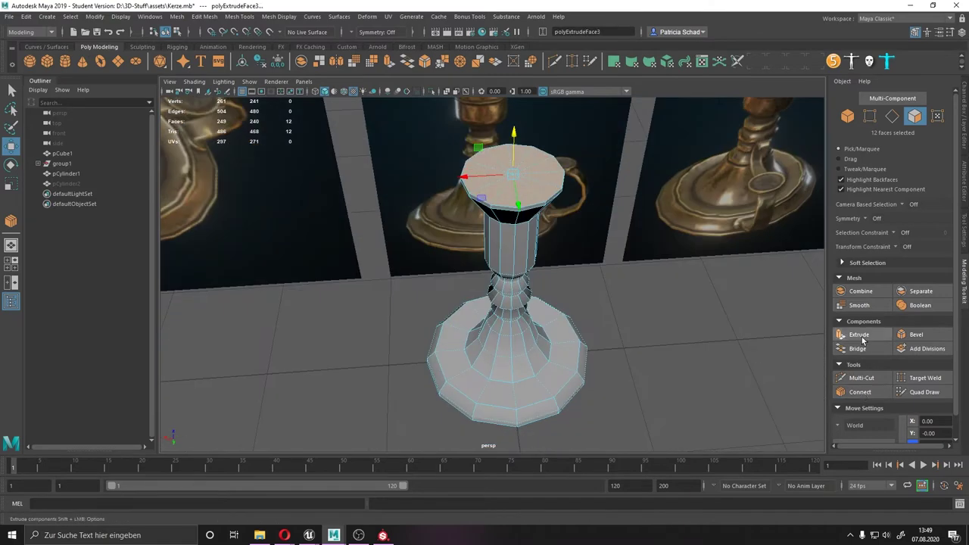
click(861, 339)
drag(429, 141, 462, 141)
mouse_move(462, 227)
alt+mouse_down()
mouse_move(485, 250)
mouse_move(499, 224)
mouse_move(487, 224)
mouse_move(534, 218)
mouse_move(499, 197)
mouse_move(477, 227)
mouse_move(500, 219)
mouse_move(471, 218)
mouse_move(505, 168)
alt+mouse_up()
key(r)
key(F9)
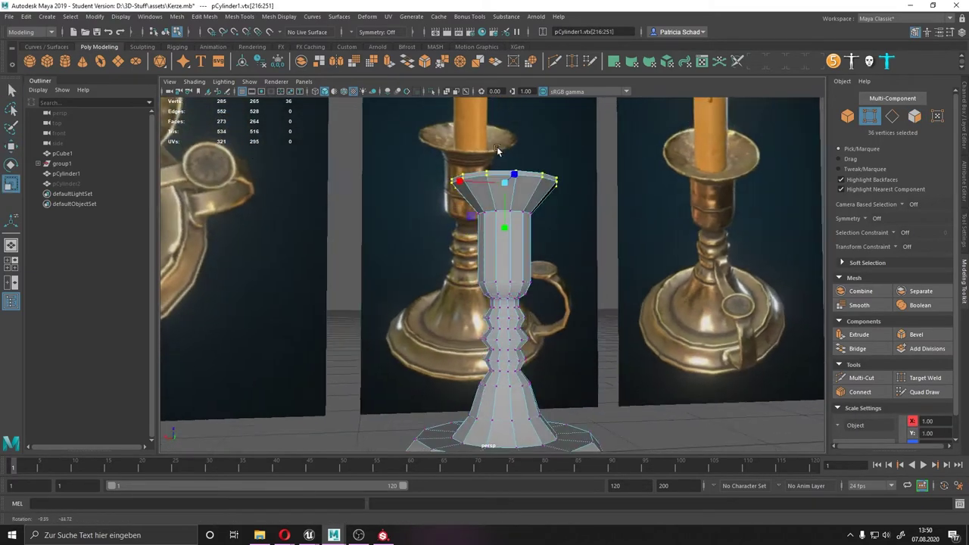
key(w)
Step: Select and scale the cup's rim edge loop, then return to face selection
double_click(477, 203)
mouse_move(477, 202)
alt+mouse_down()
mouse_move(492, 227)
mouse_move(505, 178)
alt+mouse_up()
alt+drag(596, 156, 446, 226)
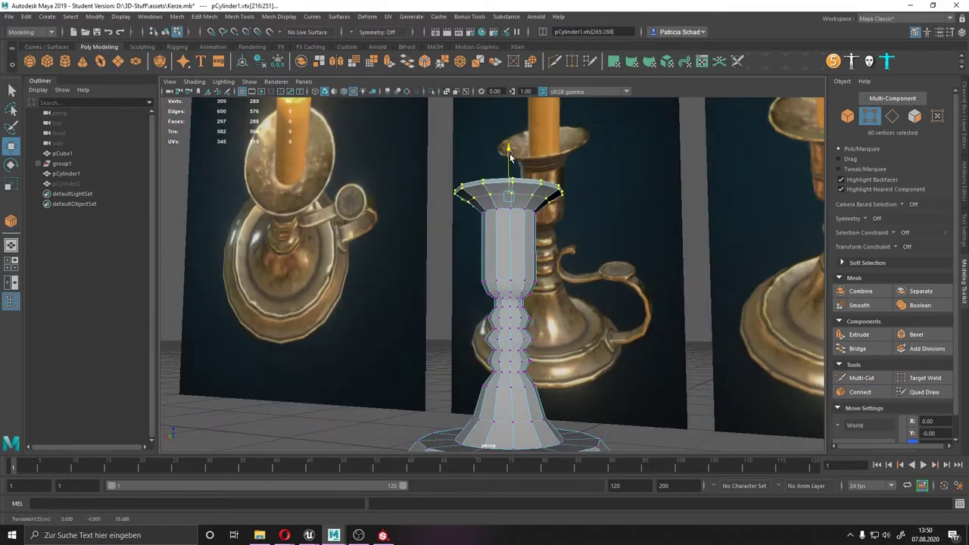
mouse_move(475, 192)
alt+mouse_down()
mouse_move(431, 258)
mouse_move(559, 247)
mouse_move(536, 243)
alt+mouse_up()
key(r)
key(F8)
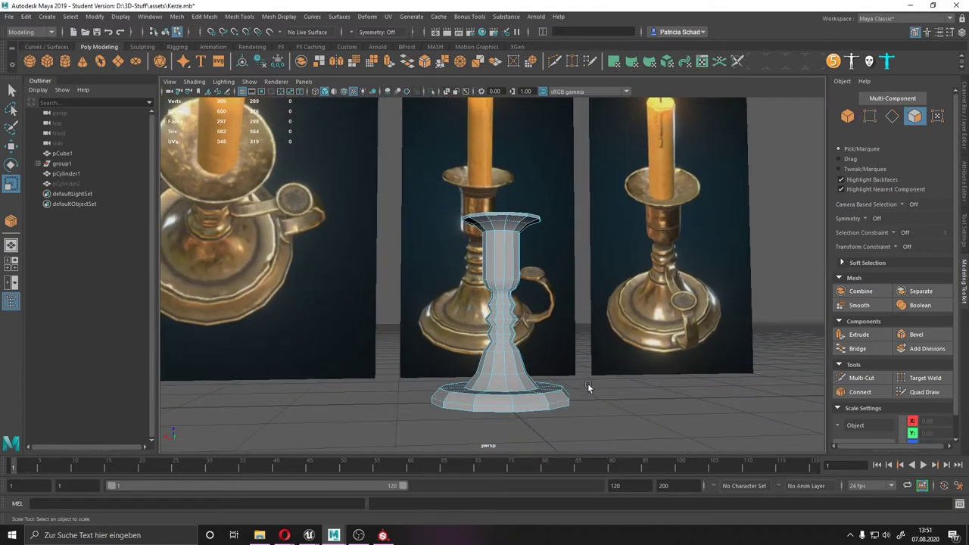
alt+drag(562, 328, 573, 378)
right_click(614, 256)
click(614, 284)
Step: Adjust the face selection from the 12 top faces down the cylinder and scale it
mouse_move(515, 254)
mouse_down()
mouse_move(522, 304)
mouse_move(448, 288)
mouse_move(492, 242)
mouse_move(599, 299)
mouse_up()
scroll(599, 299, up, 5)
scroll(596, 437, down, 5)
key(ctrl+z)
scroll(501, 294, up, 3)
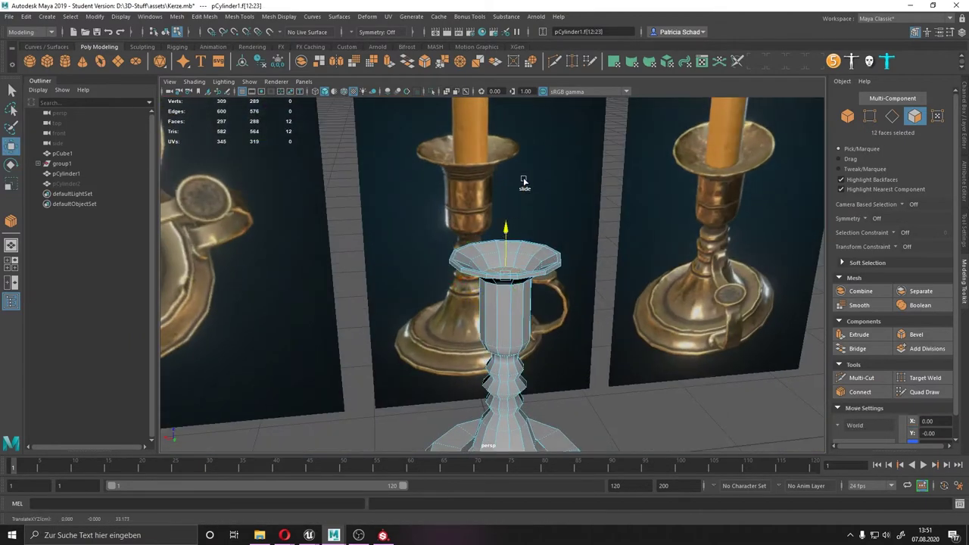
key(ctrl+z)
scroll(523, 182, down, 4)
mouse_move(523, 228)
alt+mouse_down()
mouse_move(551, 332)
mouse_move(459, 301)
alt+mouse_up()
key(r)
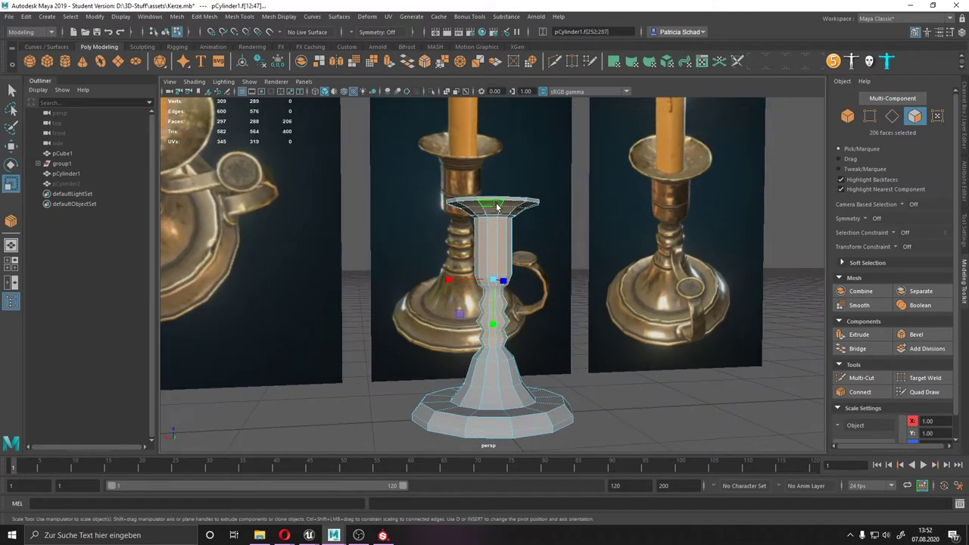
Step: Bevel the cup's rim edge loop and save the scene
double_click(496, 206)
alt+drag(496, 206, 455, 174)
scroll(436, 157, up, 3)
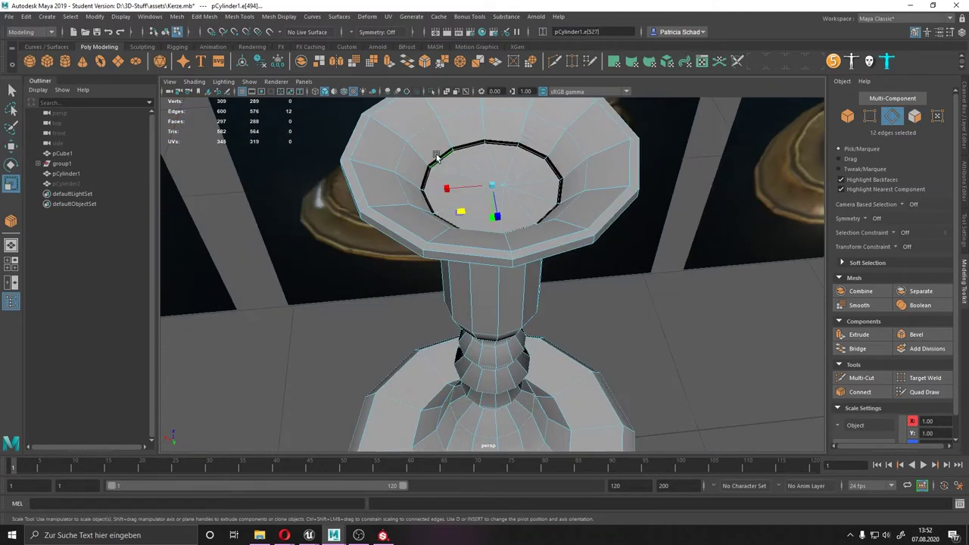
mouse_move(464, 212)
alt+mouse_down()
mouse_move(454, 216)
mouse_move(470, 251)
alt+mouse_up()
scroll(470, 250, down, 5)
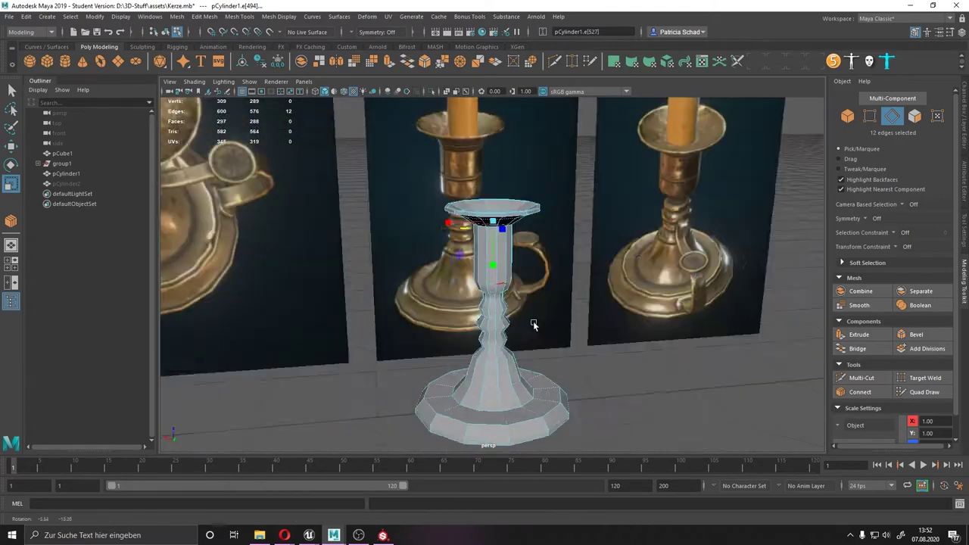
key(q)
key(ctrl+s)
key(Return)
click(478, 305)
alt+drag(479, 305, 556, 182)
Step: Set the bevel fraction for the rim edges
key(ctrl+b)
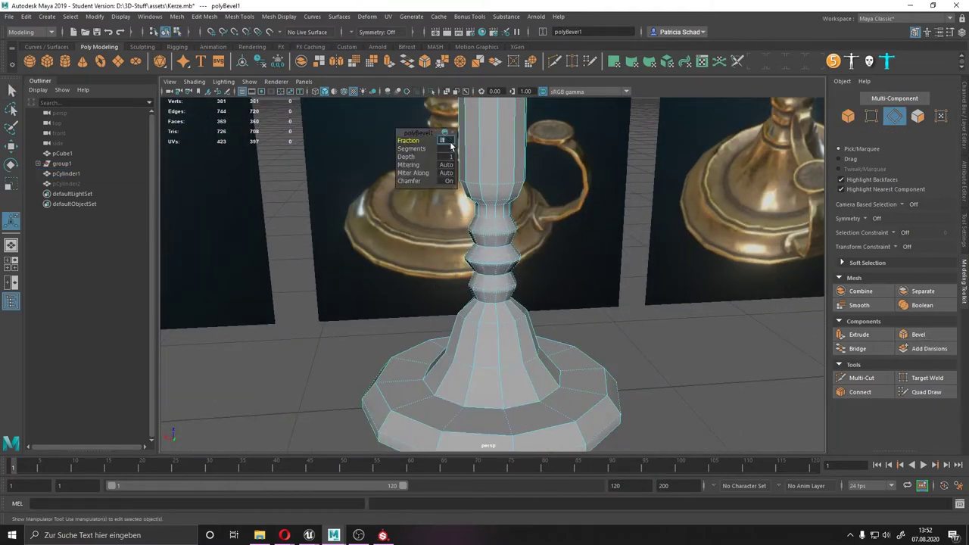
scroll(451, 146, up, 2)
click(458, 201)
alt+drag(502, 335, 558, 364)
scroll(558, 364, down, 3)
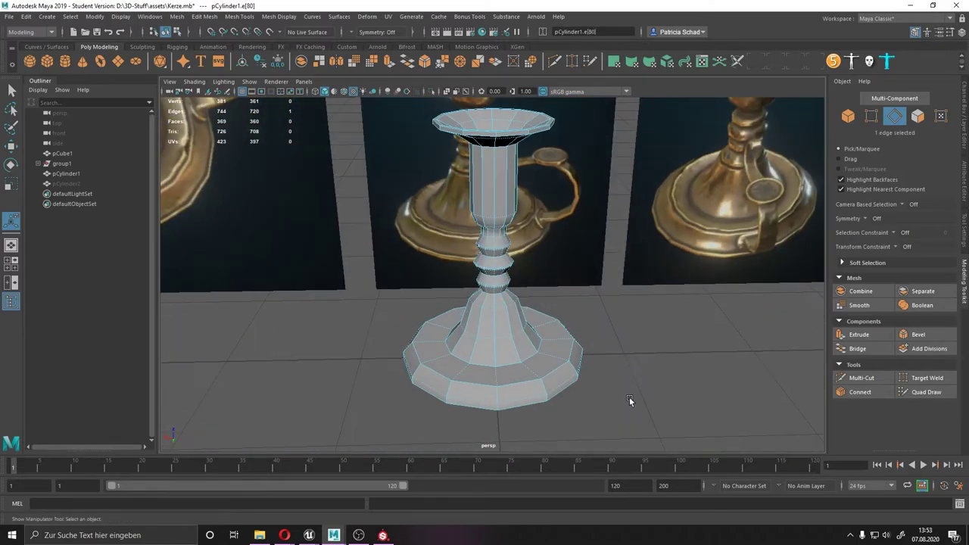
Step: Select the bottom face and a vertex on the base's underside
right_drag(613, 273, 648, 243)
mouse_move(483, 309)
alt+mouse_down()
mouse_move(507, 310)
mouse_move(493, 336)
alt+mouse_up()
click(509, 311)
scroll(493, 406, up, 3)
key(F9)
click(448, 426)
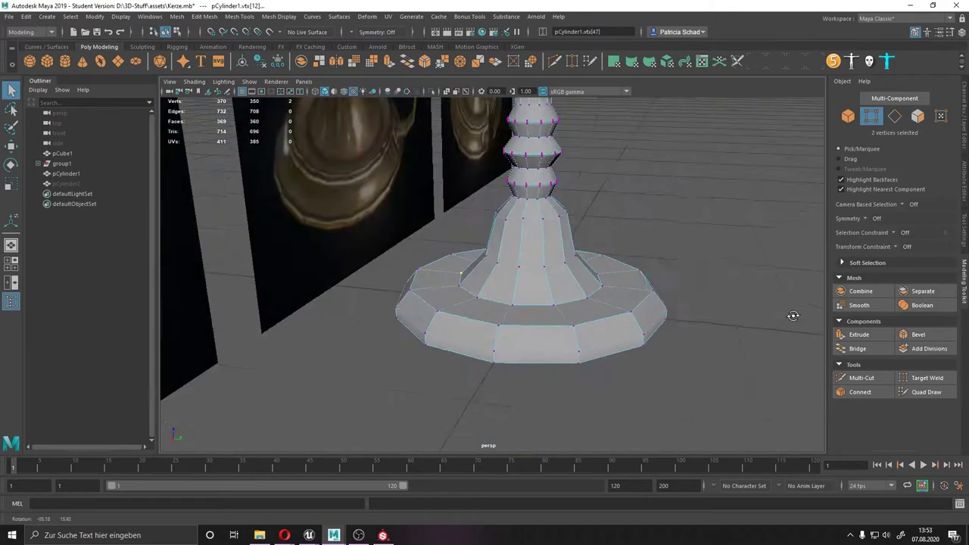
alt+drag(476, 416, 735, 405)
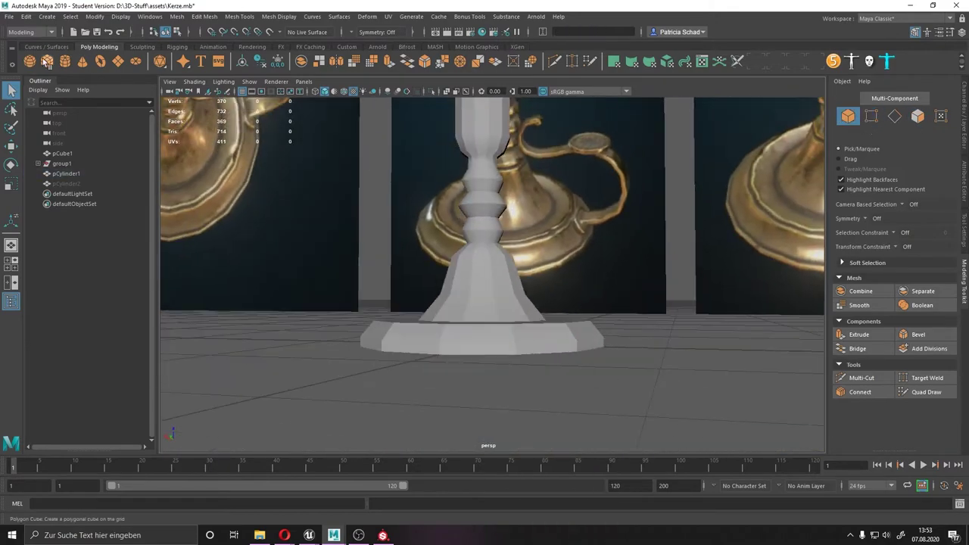
Step: Create a small polygon cube and place it at the edge of the candlestick base
click(47, 60)
alt+drag(454, 303, 474, 286)
key(w)
mouse_move(570, 342)
alt+mouse_down()
mouse_move(576, 399)
mouse_move(552, 389)
alt+mouse_up()
click(551, 390)
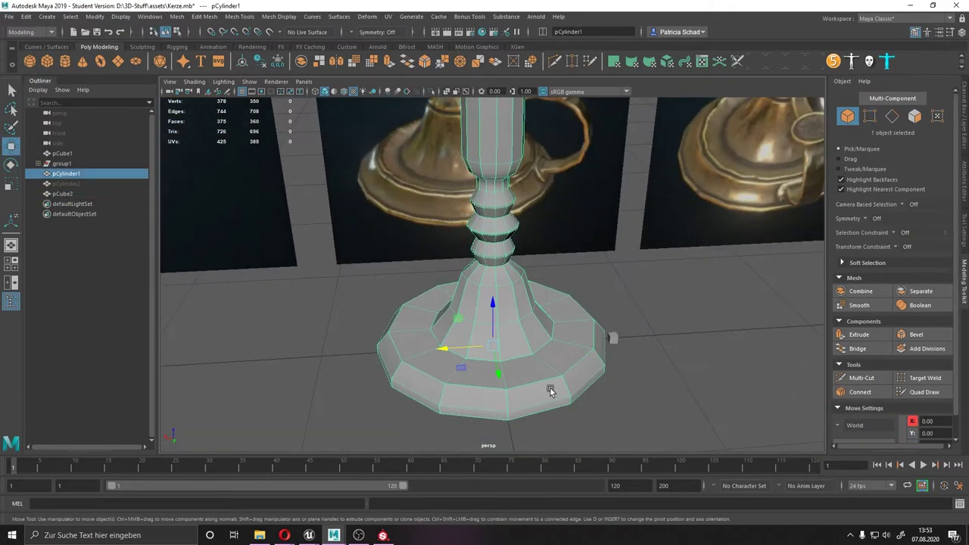
key(e)
mouse_move(499, 371)
alt+mouse_down()
mouse_move(584, 385)
mouse_move(604, 351)
alt+mouse_up()
click(605, 332)
key(w)
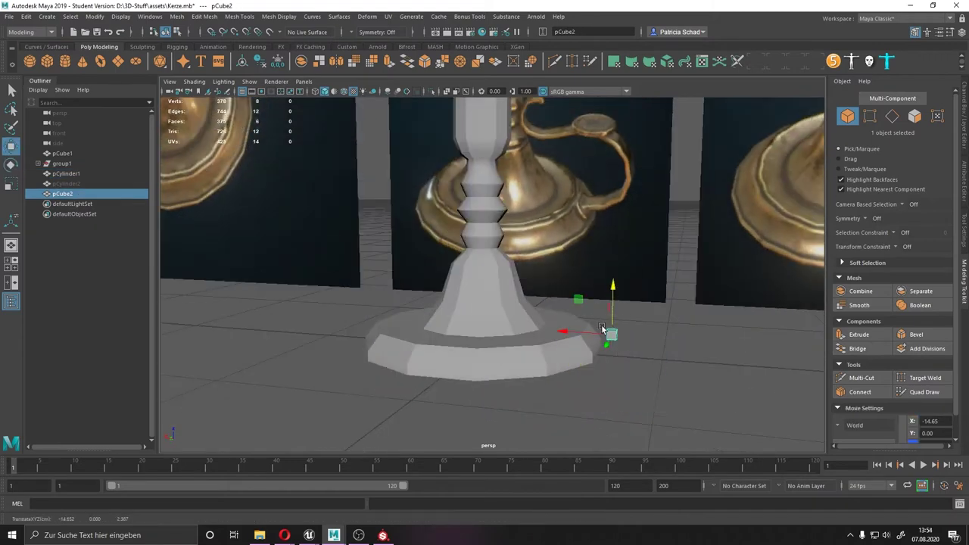
key(w)
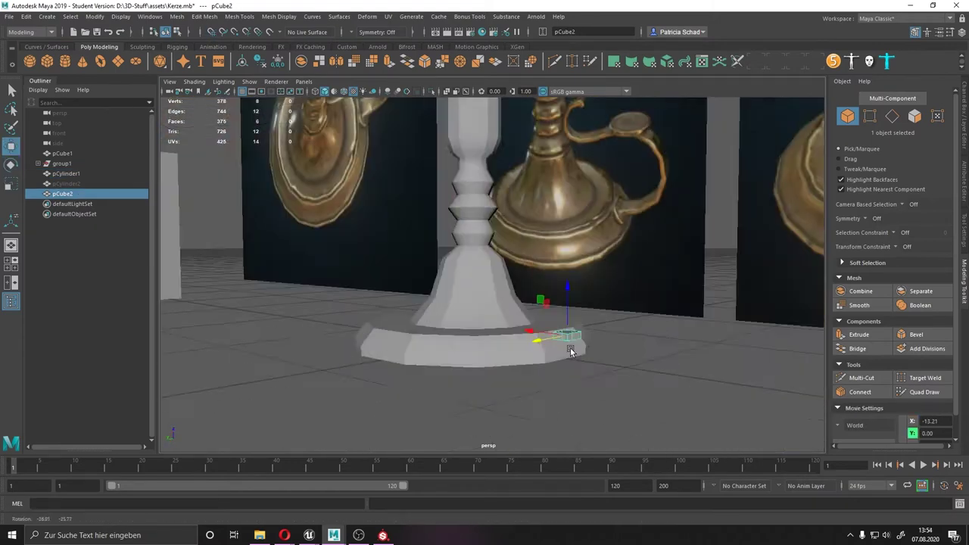
alt+drag(598, 317, 598, 318)
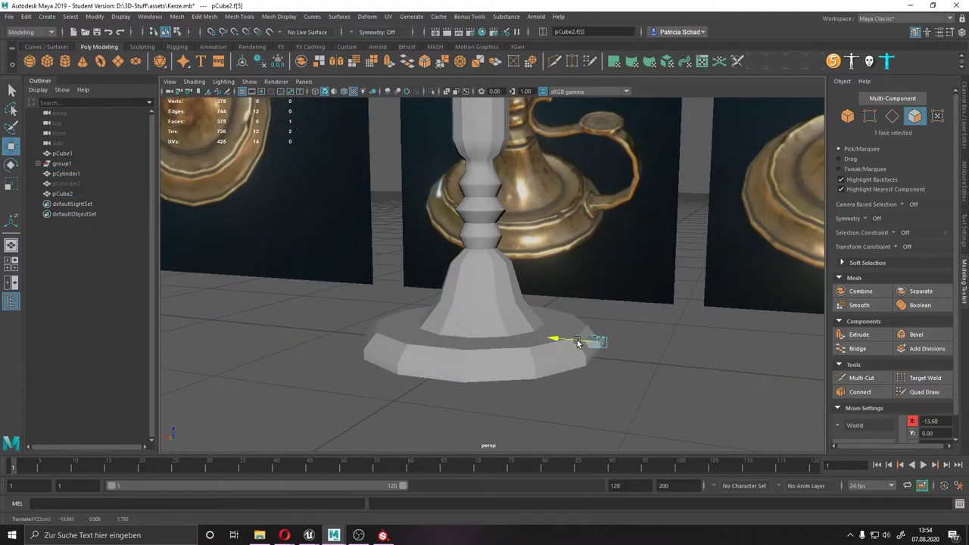
Step: Extrude the cube's end face outward and raise it so the handle slants upward
key(w)
shift+drag(625, 291, 629, 294)
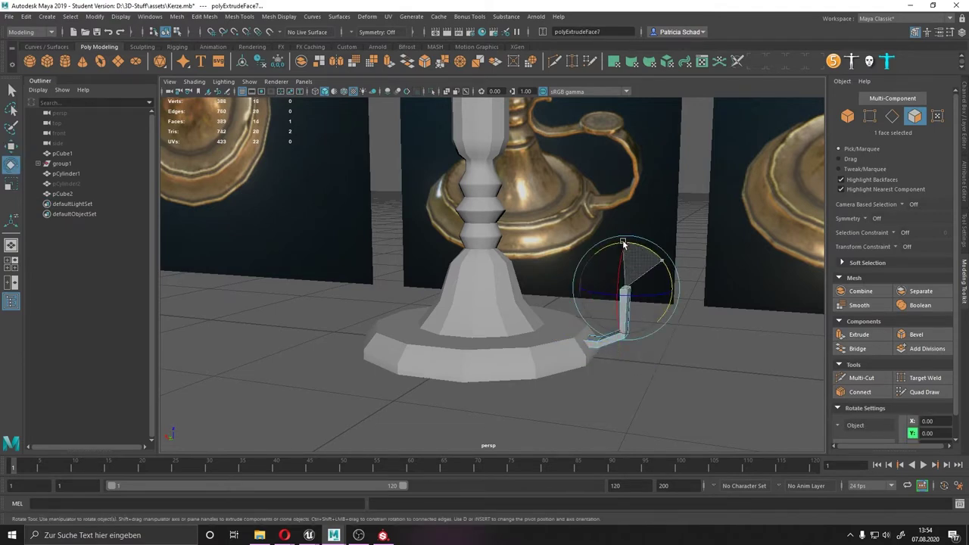
key(w)
alt+drag(623, 243, 630, 283)
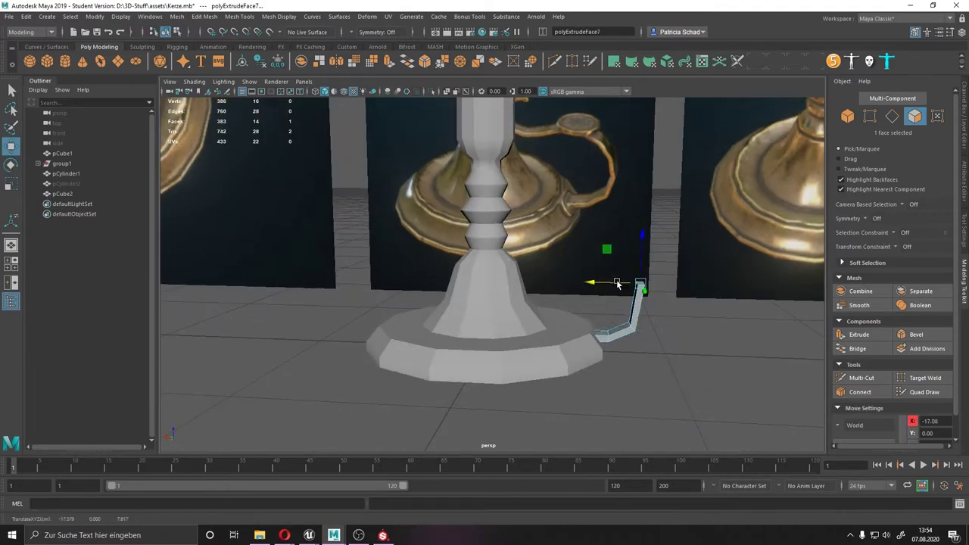
key(ctrl+z)
key(ctrl+z)
key(ctrl+z)
key(e)
key(w)
drag(643, 311, 630, 259)
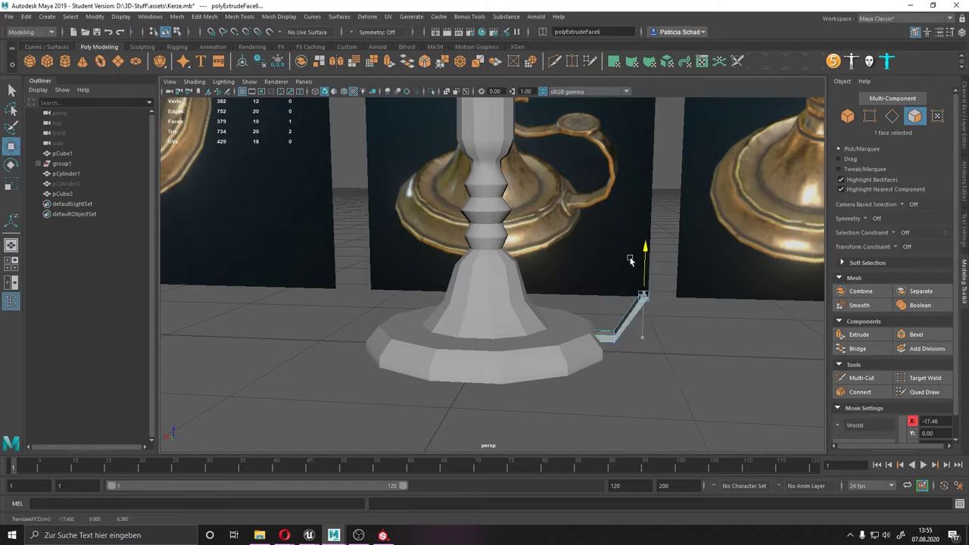
Step: Extrude two more handle segments with Ctrl+E, bending them inward toward the stem
key(ctrl+e)
drag(645, 207, 586, 234)
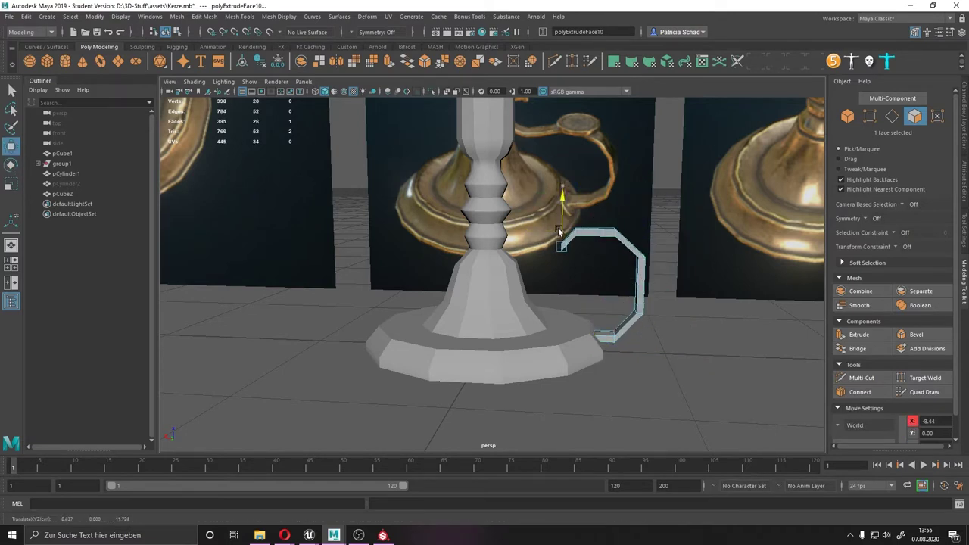
mouse_move(499, 227)
mouse_down()
mouse_move(484, 227)
mouse_move(567, 235)
mouse_up()
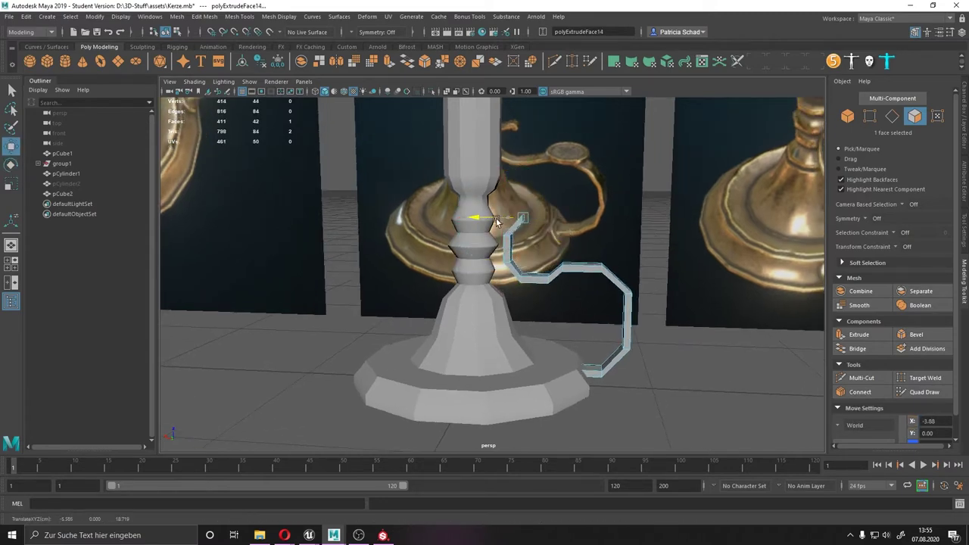
key(ctrl+e)
alt+drag(496, 221, 535, 238)
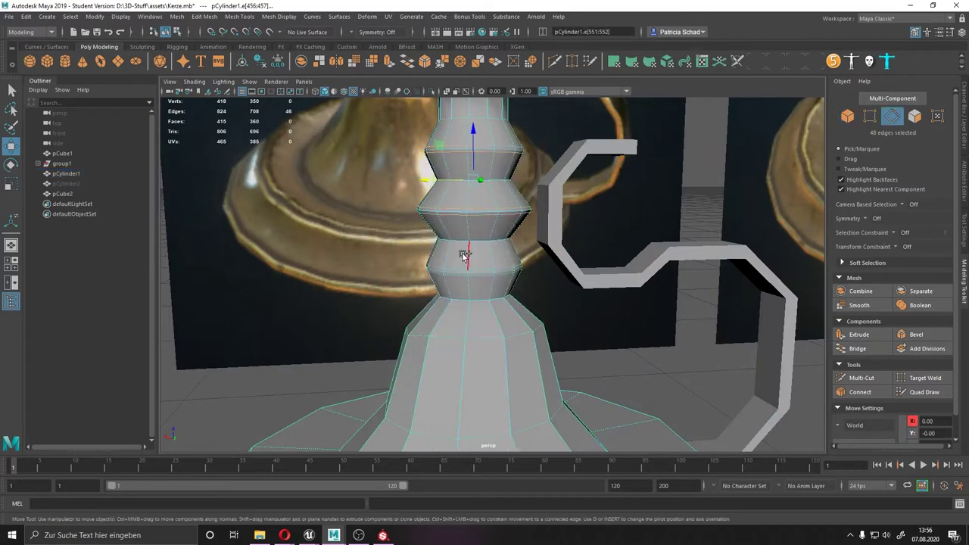
Step: Delete the selected edge loops and bevel the stem's ring edges
key(Delete)
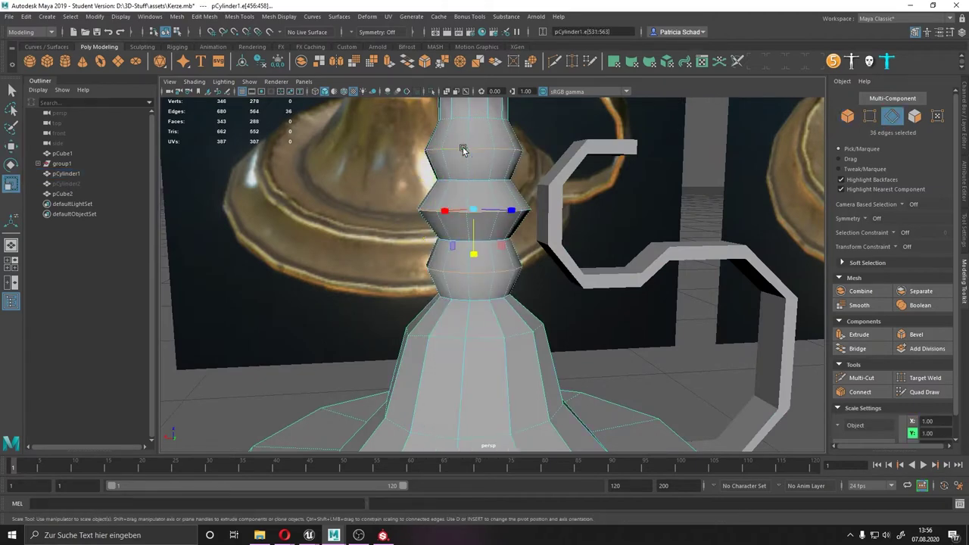
mouse_move(463, 149)
alt+mouse_down()
mouse_move(472, 324)
mouse_move(452, 146)
alt+mouse_up()
click(470, 322)
key(ctrl+b)
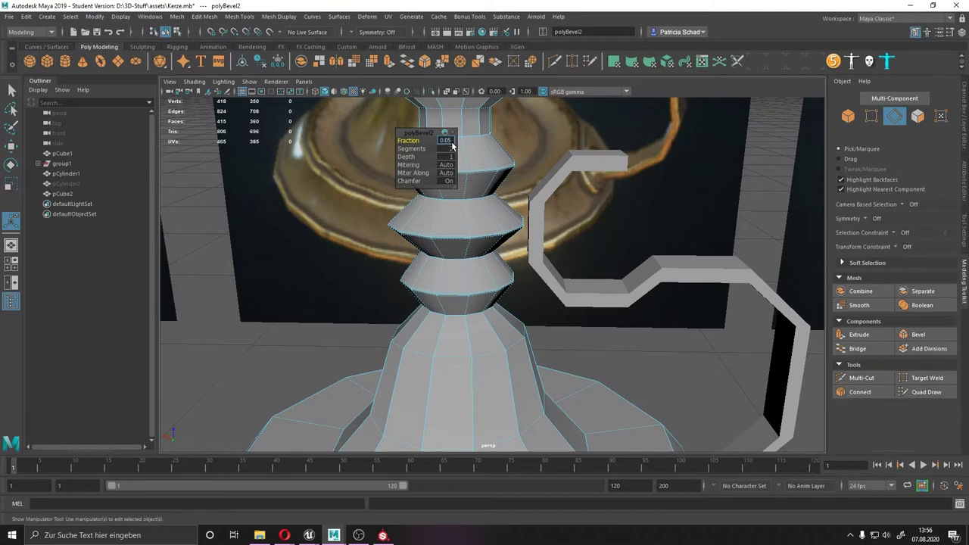
Step: Select the handle's top vertices and move them to reshape the handle's top
alt+drag(447, 141, 530, 189)
click(576, 174)
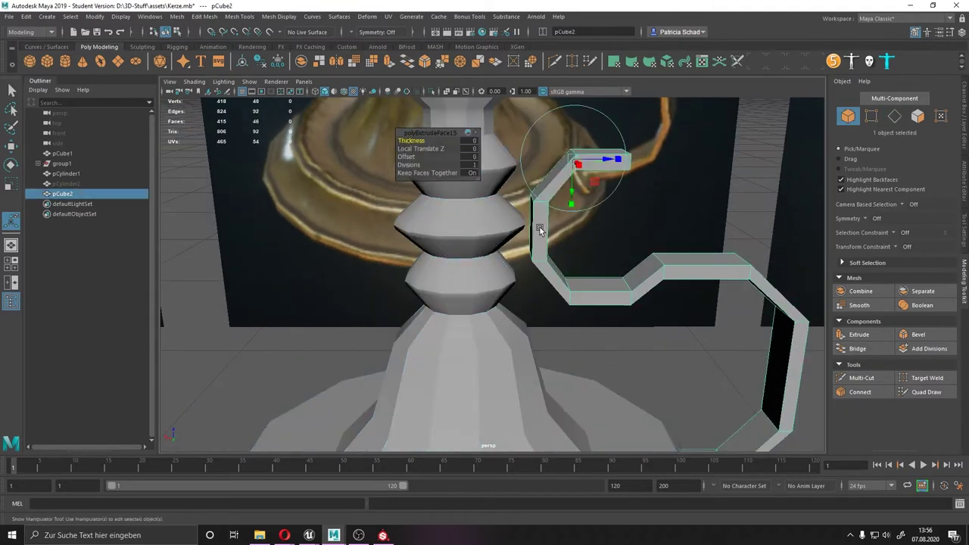
right_drag(757, 220, 712, 197)
key(w)
mouse_move(528, 250)
alt+mouse_down()
mouse_move(511, 243)
mouse_move(505, 202)
mouse_move(530, 151)
alt+mouse_up()
drag(653, 117, 508, 179)
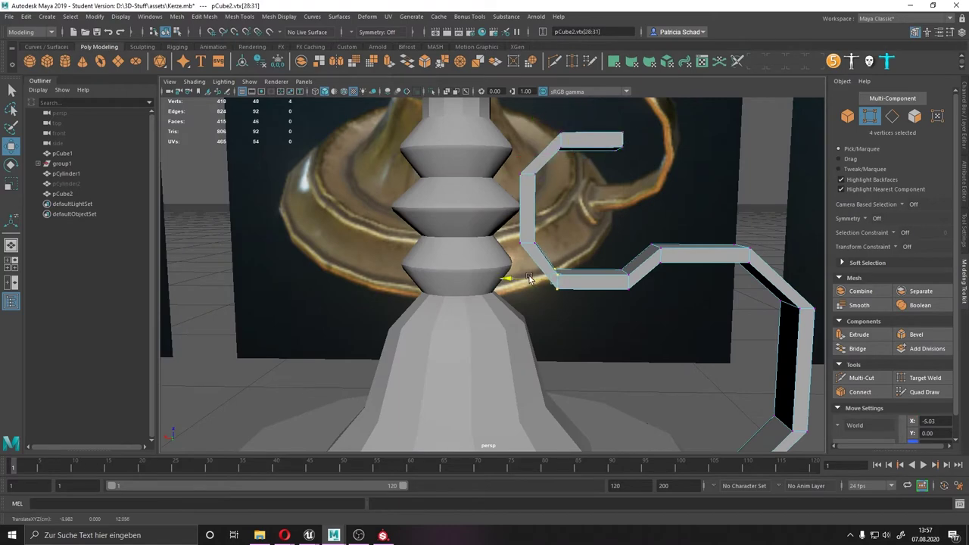
Step: Shift the handle's bottom corner vertices and extend the handle's top end face
alt+drag(600, 239, 594, 233)
alt+drag(617, 262, 576, 250)
mouse_move(643, 250)
mouse_down()
mouse_move(689, 295)
mouse_move(621, 196)
mouse_move(634, 163)
mouse_move(621, 227)
mouse_move(575, 242)
mouse_up()
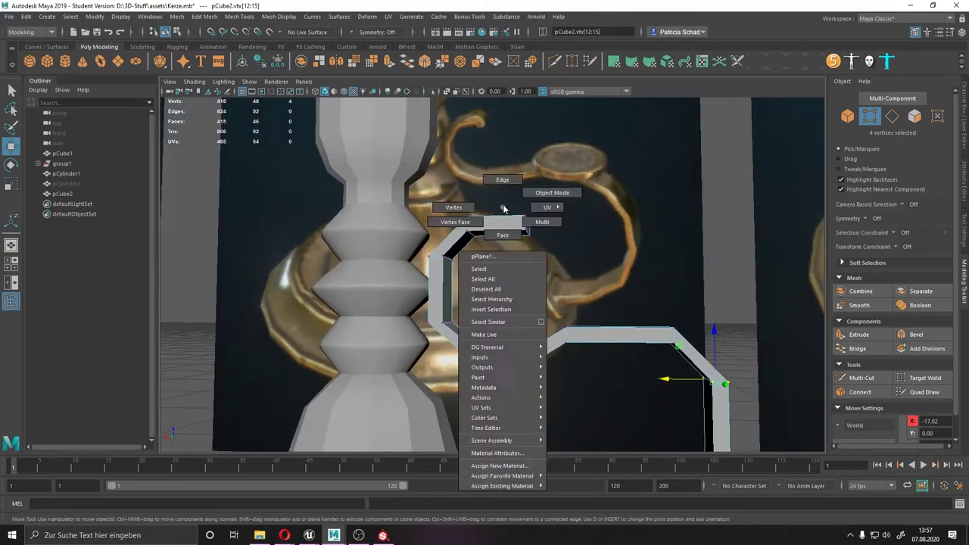
right_drag(465, 227, 492, 212)
click(500, 227)
click(859, 392)
mouse_move(496, 223)
alt+mouse_down()
mouse_move(454, 250)
mouse_move(402, 333)
alt+mouse_up()
Step: Create a cylinder and flatten it into a thin 12-sided disc (scale 2.408)
click(402, 346)
key(r)
alt+right_drag(551, 214, 576, 227)
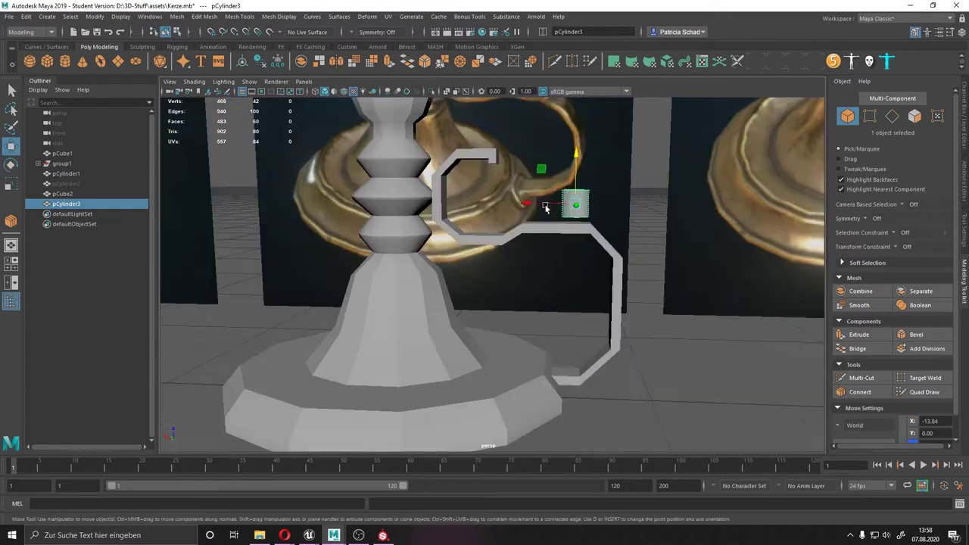
mouse_move(576, 227)
alt+mouse_down()
mouse_move(593, 282)
mouse_move(494, 305)
mouse_move(518, 295)
alt+mouse_up()
key(ctrl+a)
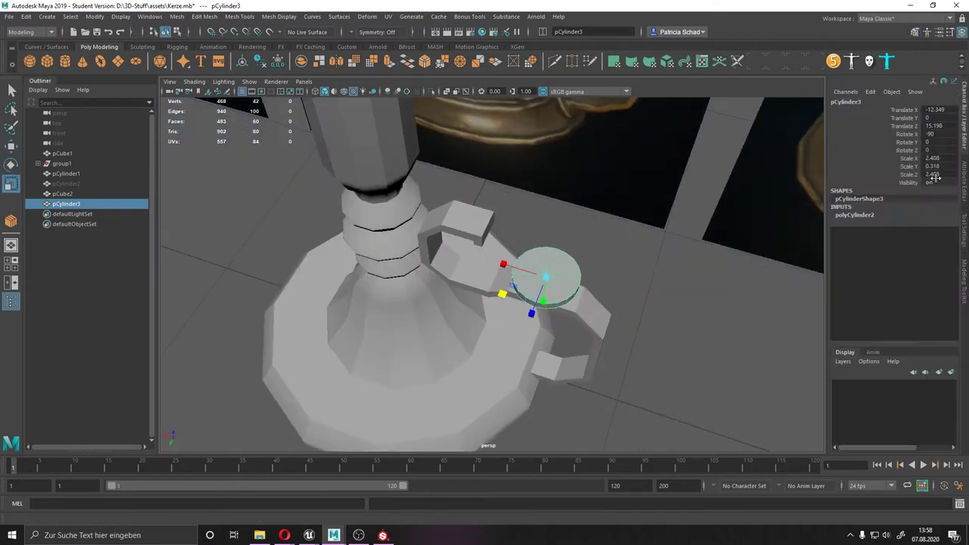
key(Return)
Step: Select the handle's outer vertices and move them to reshape its outer side
alt+drag(682, 318, 689, 261)
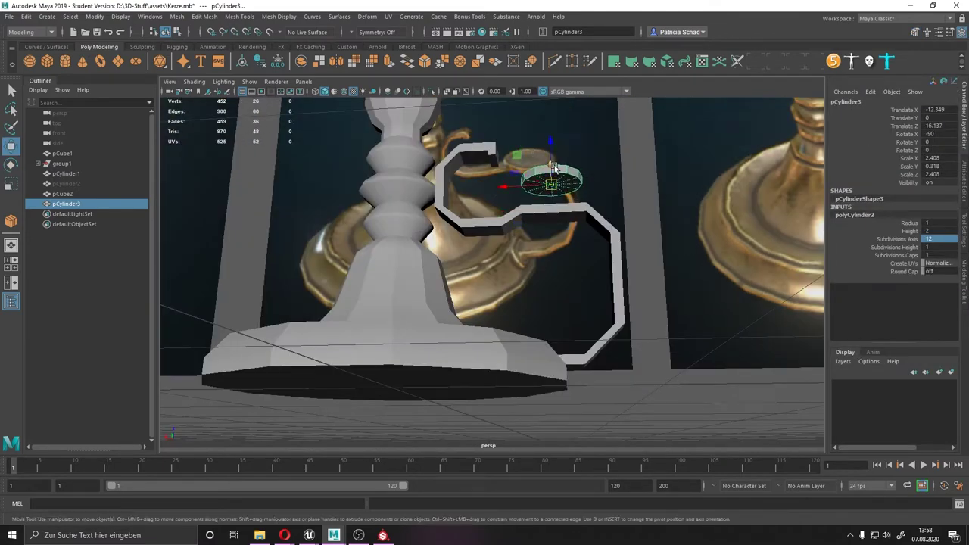
click(557, 216)
alt+drag(556, 216, 559, 339)
mouse_move(509, 388)
alt+mouse_down()
mouse_move(545, 227)
mouse_move(540, 273)
alt+mouse_up()
key(F9)
drag(627, 199, 563, 390)
key(w)
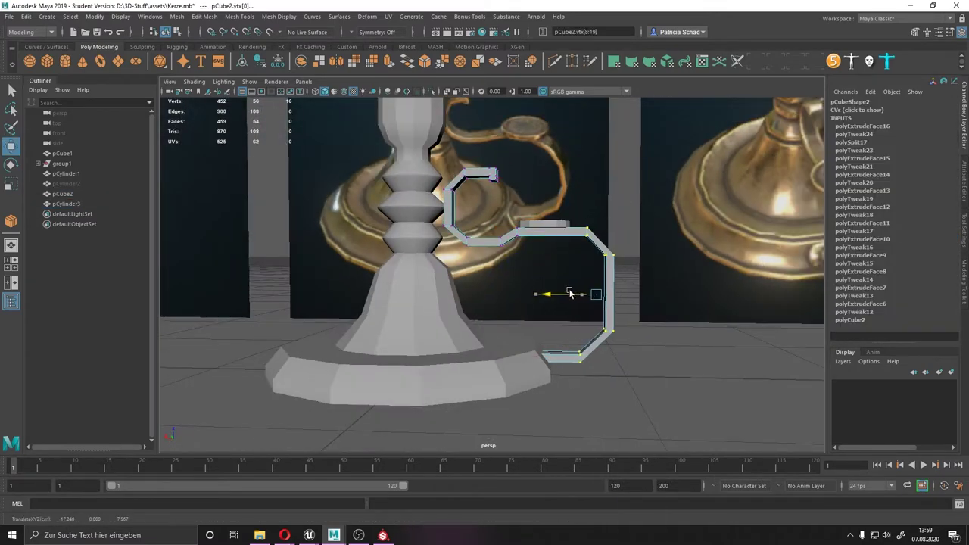
key(F8)
mouse_move(572, 294)
alt+mouse_down()
mouse_move(596, 270)
mouse_move(594, 349)
alt+mouse_up()
scroll(510, 326, down, 5)
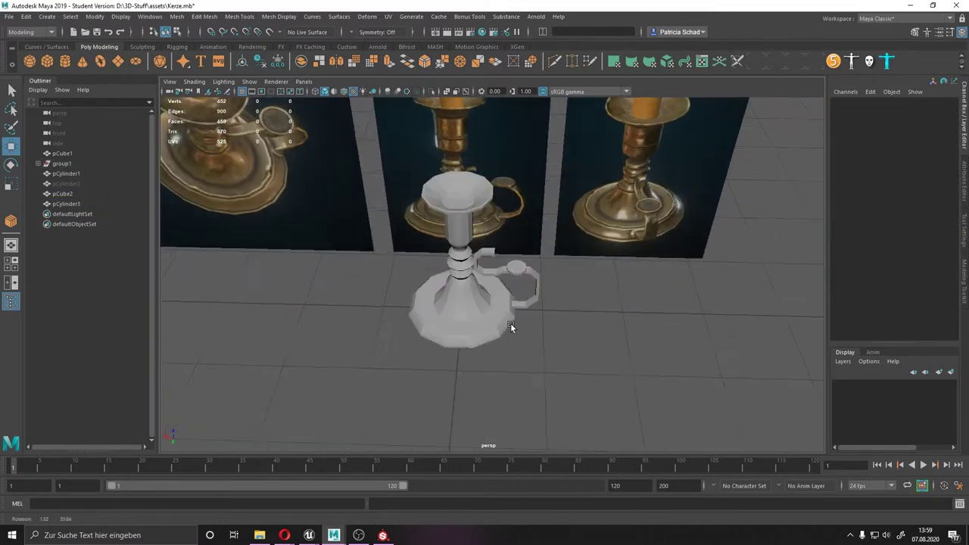
scroll(510, 325, down, 3)
Step: Select the candle cylinder and raise it up out of the cup
scroll(453, 325, up, 3)
click(66, 184)
key(r)
scroll(433, 272, up, 2)
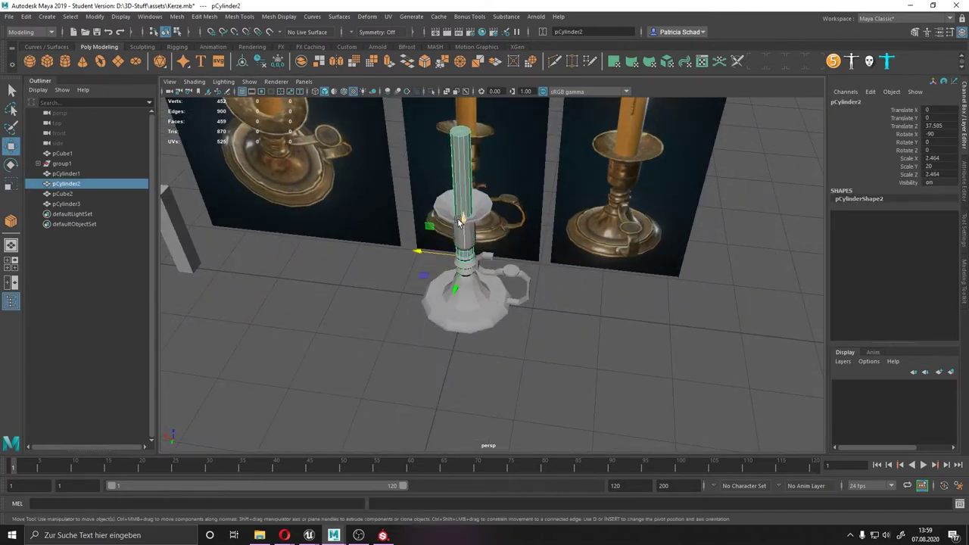
right_click(628, 250)
scroll(485, 249, up, 2)
mouse_move(484, 250)
alt+mouse_down()
mouse_move(439, 184)
mouse_move(551, 160)
alt+mouse_up()
key(F8)
drag(425, 163, 485, 197)
scroll(461, 241, up, 2)
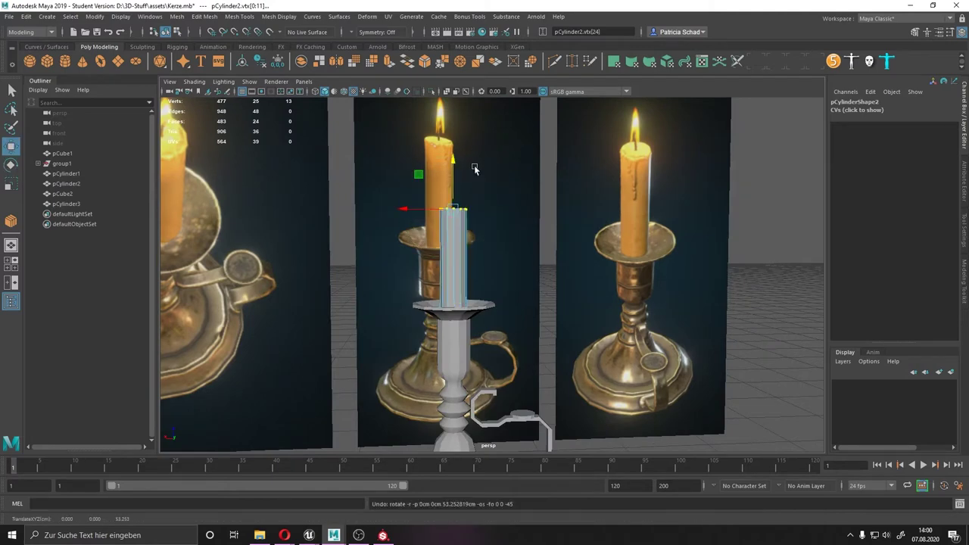
scroll(500, 182, up, 3)
Step: Select the candle's top edge loop and scale it inward to close the top
key(ctrl+F11)
alt+drag(455, 174, 487, 205)
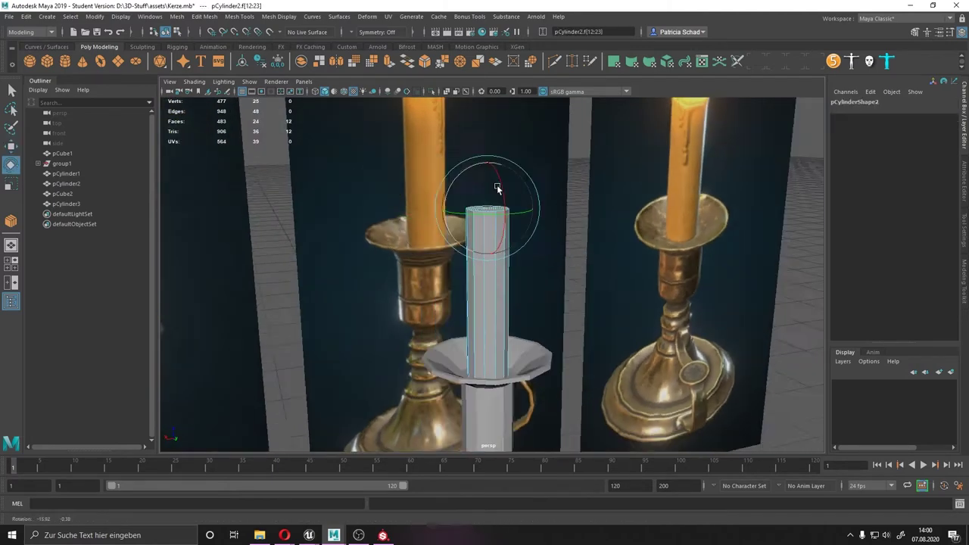
key(ctrl+F10)
click(965, 261)
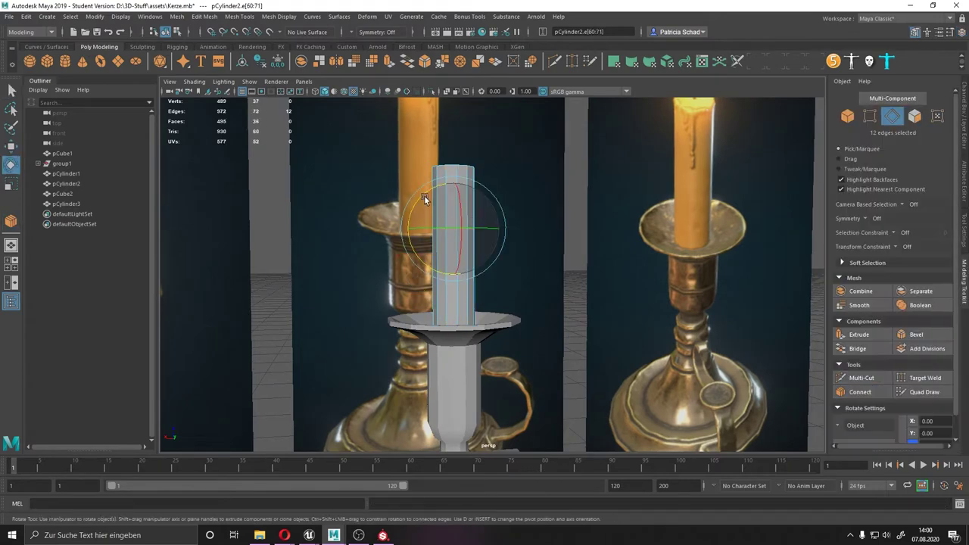
click(964, 227)
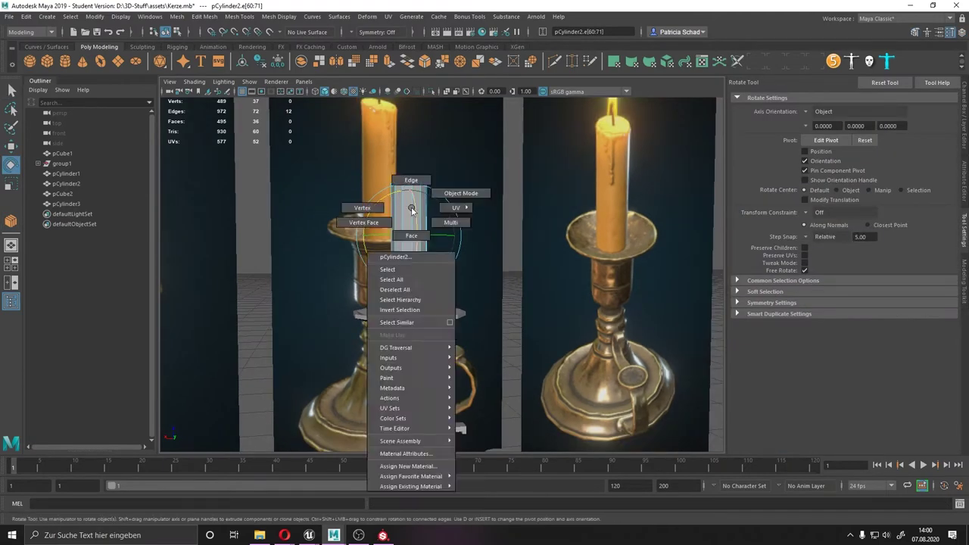
mouse_move(369, 218)
right_down()
mouse_move(368, 239)
mouse_move(409, 258)
right_up()
key(q)
click(416, 212)
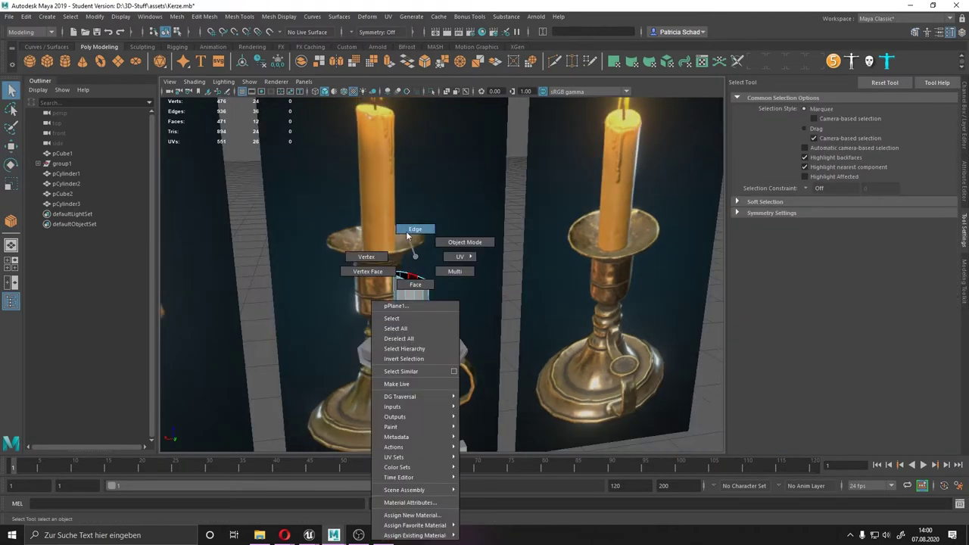
key(r)
alt+drag(409, 257, 399, 242)
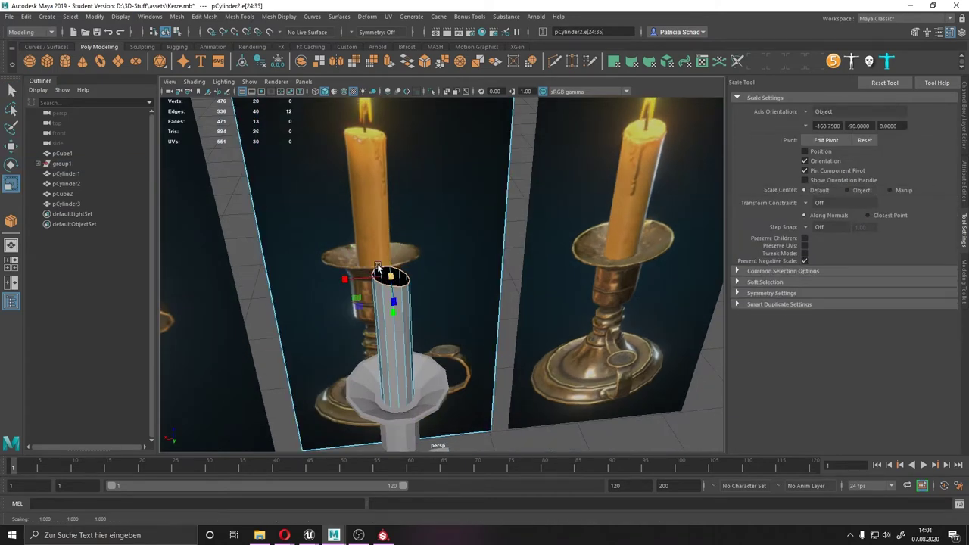
shift+right_drag(378, 268, 368, 250)
scroll(368, 250, up, 3)
Step: Merge the top ring into a centre point and connect edges across the cap
key(ctrl+a)
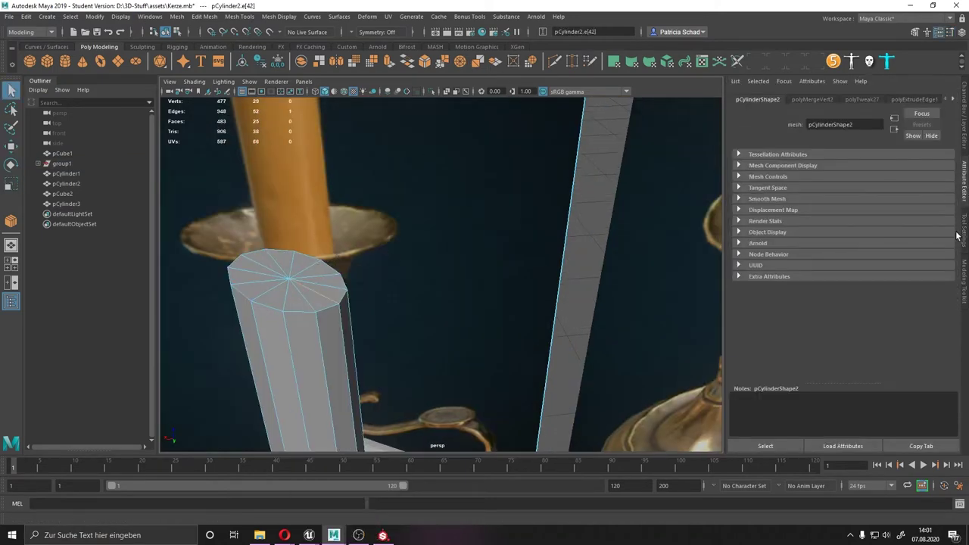
shift+right_drag(326, 280, 322, 269)
key(q)
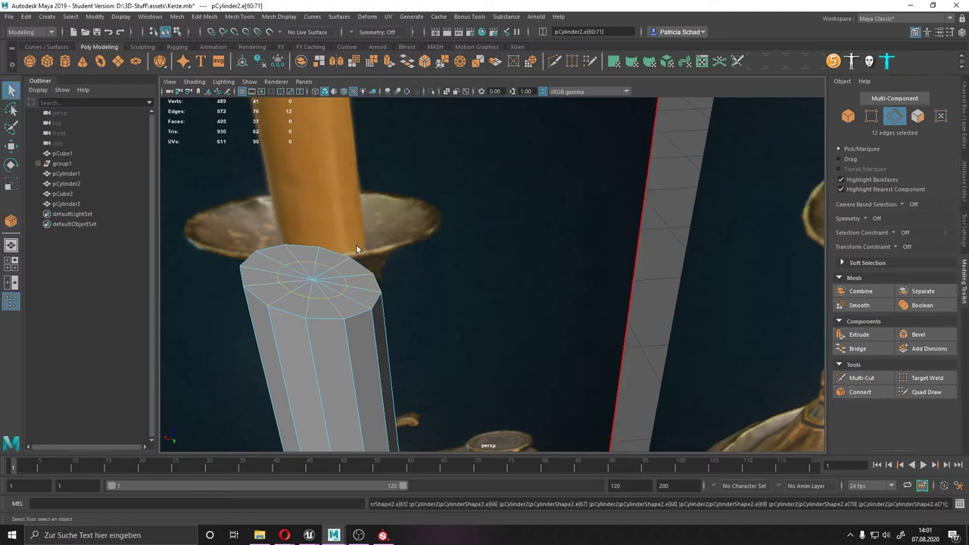
scroll(256, 309, down, 5)
scroll(385, 299, up, 5)
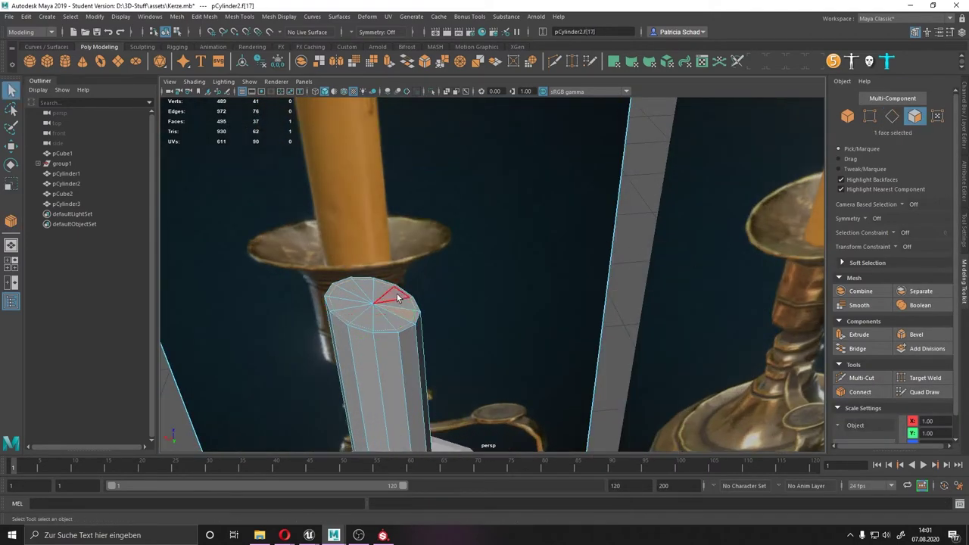
scroll(377, 284, down, 10)
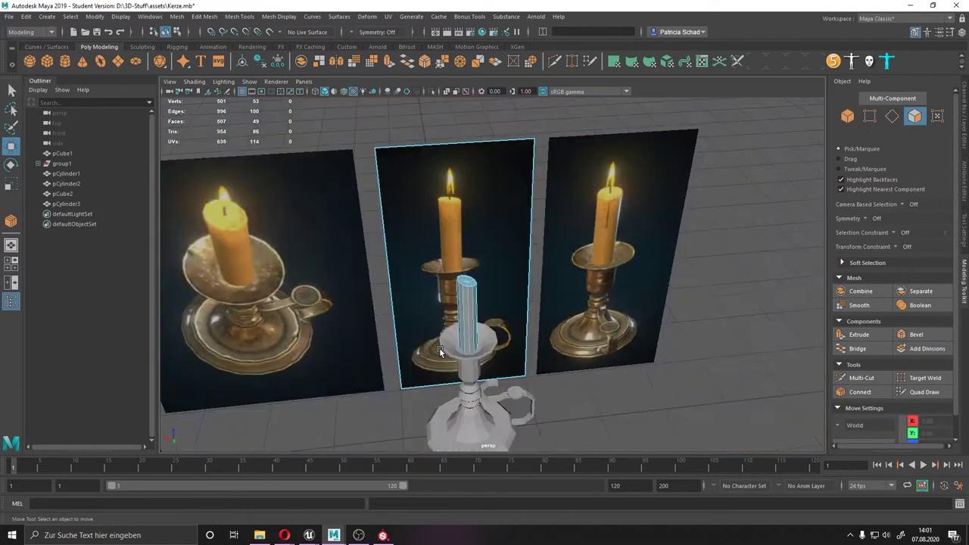
scroll(486, 252, up, 10)
Step: Add a small cylinder for the wick and stand it upright on the candle
key(w)
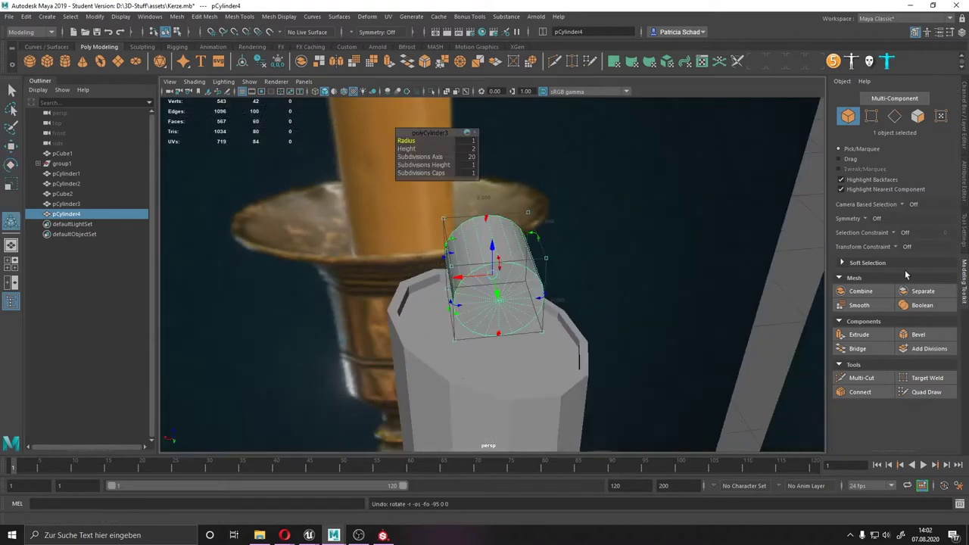
click(963, 227)
key(ctrl+z)
key(e)
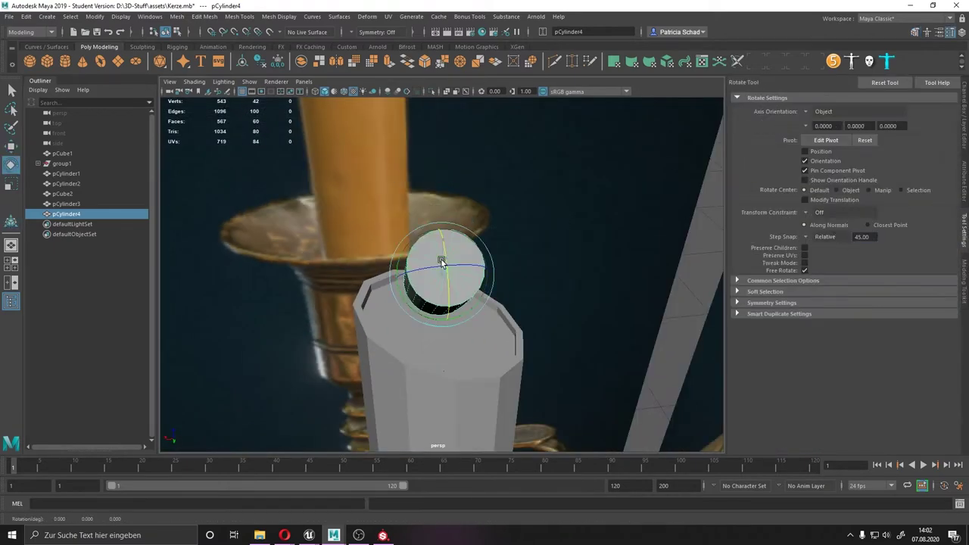
alt+drag(442, 261, 476, 253)
scroll(513, 343, down, 5)
key(w)
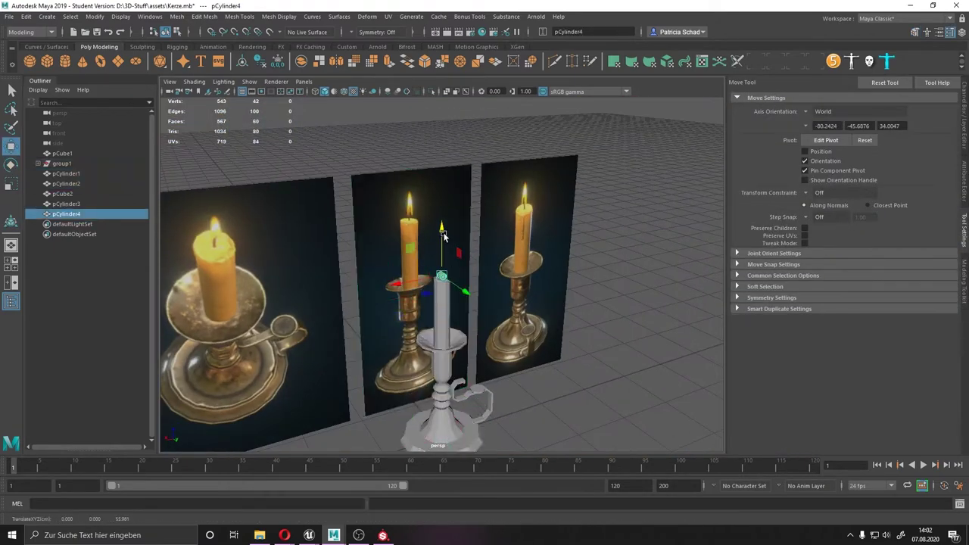
key(f)
key(e)
Step: Set the wick's Subdivisions Axis to 3 and scale it into a thin, tall prism
click(964, 110)
text(3)
key(Return)
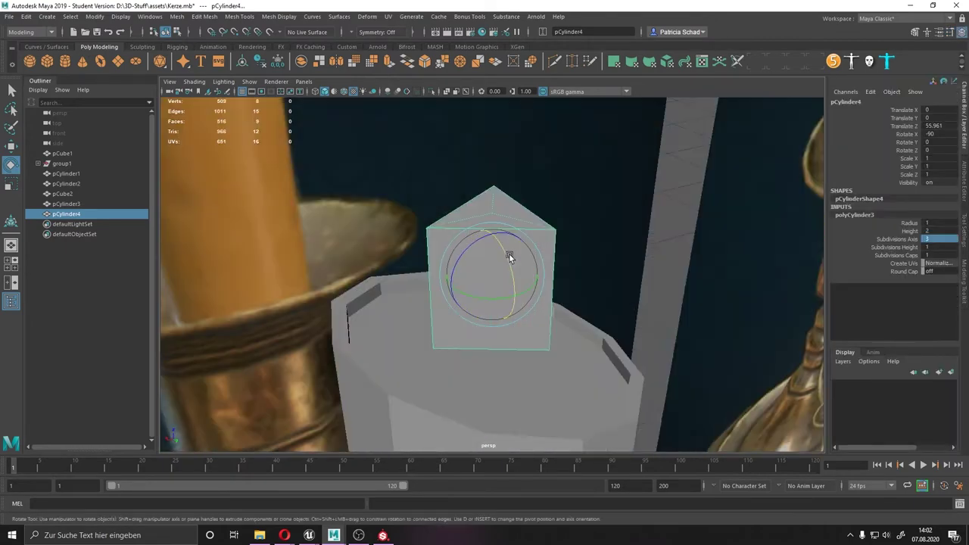
key(r)
mouse_move(508, 255)
mouse_down()
mouse_move(508, 197)
mouse_move(484, 302)
mouse_move(427, 288)
mouse_move(753, 232)
mouse_up()
Step: Multi-Cut a new edge loop across the wick near its tip
ctrl+click(562, 304)
key(F9)
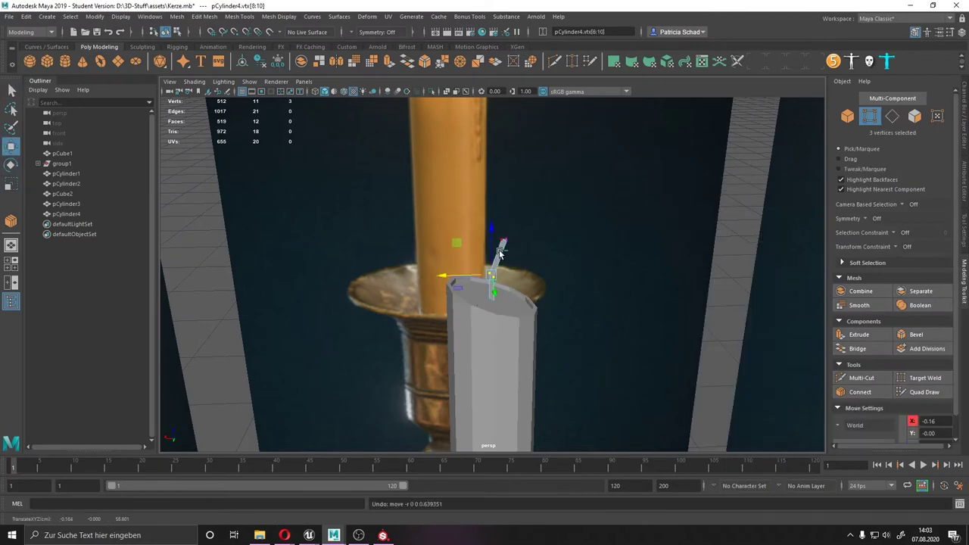
click(874, 393)
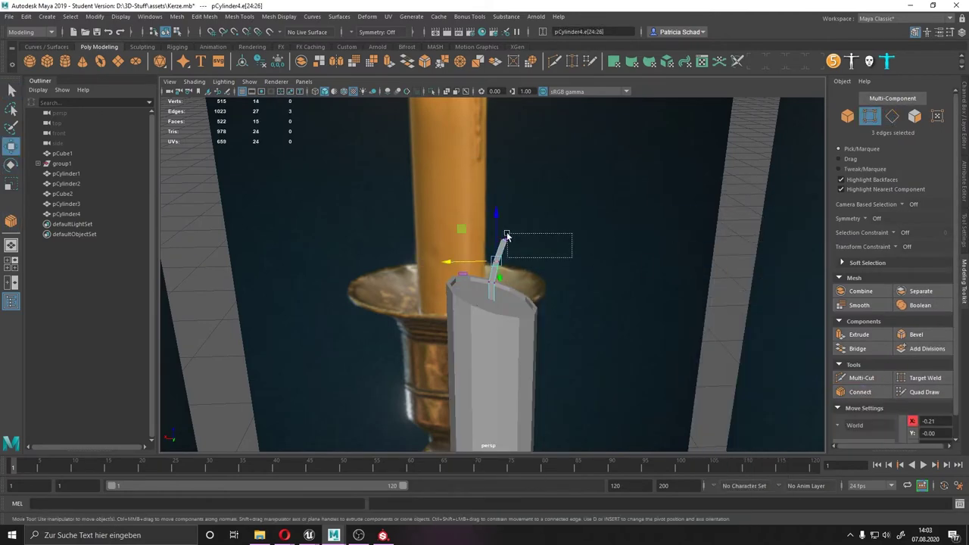
mouse_move(478, 261)
alt+mouse_down()
mouse_move(457, 282)
mouse_move(498, 233)
mouse_move(467, 169)
alt+mouse_up()
scroll(498, 232, down, 5)
Step: Select the candle body and switch to editing its edges
key(F8)
click(485, 220)
key(f)
scroll(466, 169, up, 5)
key(F10)
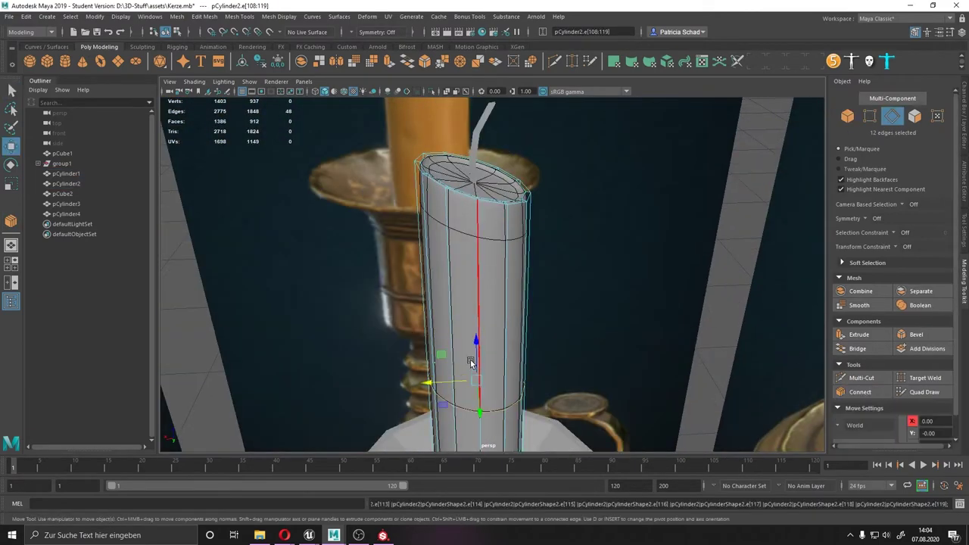
Step: Bevel the edge ring around the candle's top rim, then return to object selection
double_click(442, 156)
mouse_move(464, 276)
alt+mouse_down()
mouse_move(443, 156)
mouse_move(454, 189)
alt+mouse_up()
scroll(454, 190, up, 5)
key(ctrl+b)
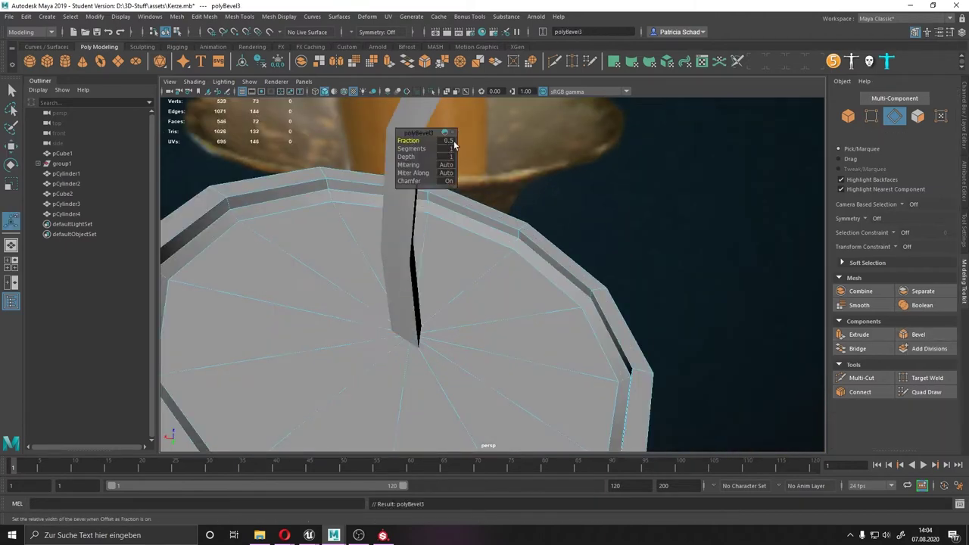
key(F8)
Step: Inspect the bevelled candle top and select the wick
alt+drag(452, 141, 382, 303)
scroll(530, 325, down, 5)
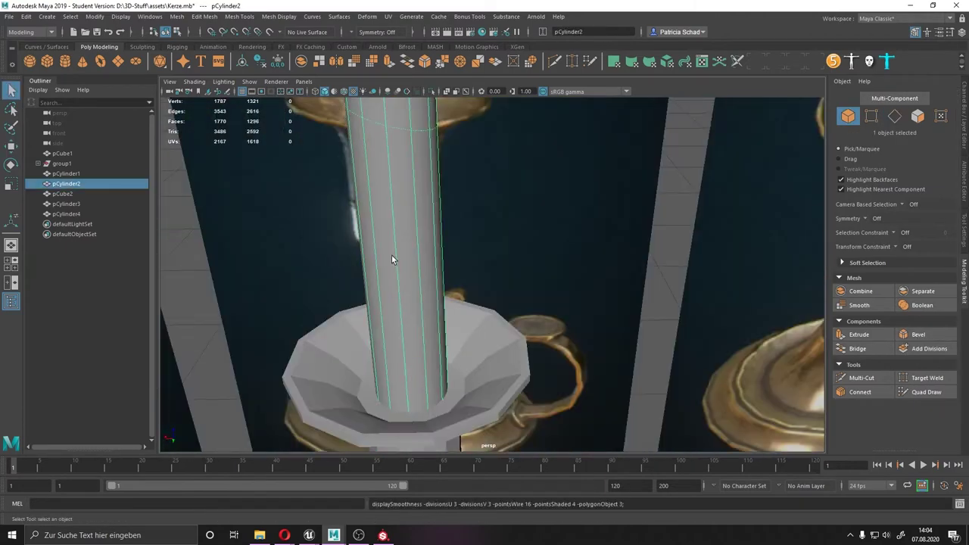
scroll(392, 256, up, 5)
alt+drag(578, 262, 393, 256)
scroll(393, 255, down, 5)
click(442, 186)
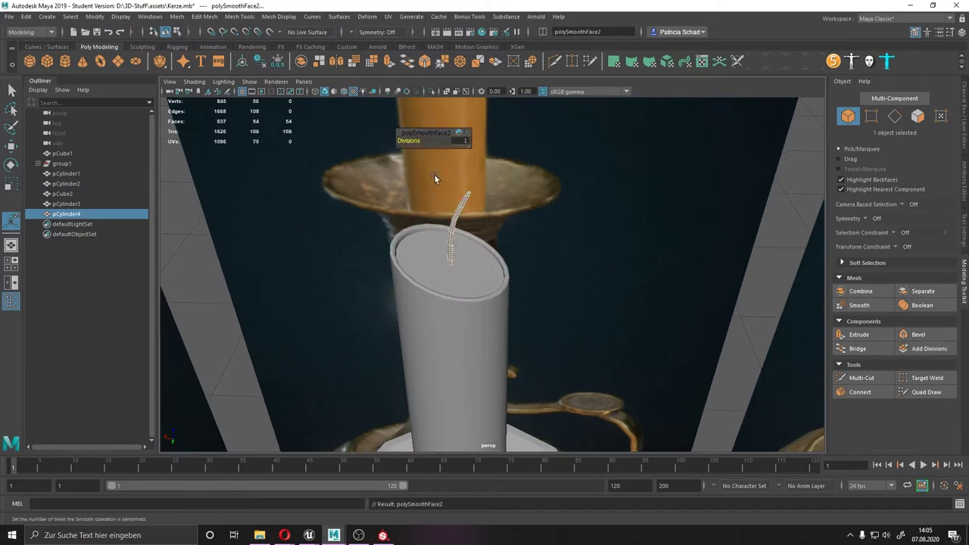
scroll(435, 175, up, 5)
mouse_move(434, 174)
alt+mouse_down()
mouse_move(461, 294)
mouse_move(470, 227)
alt+mouse_up()
scroll(469, 227, down, 5)
Step: Select the candlestick stand for edge editing
click(577, 346)
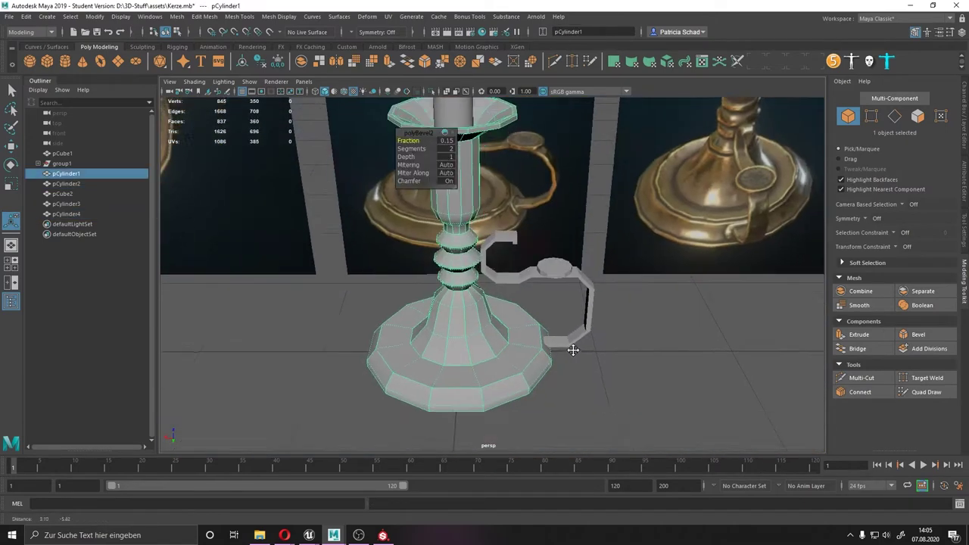
scroll(509, 241, up, 5)
scroll(508, 241, up, 4)
key(F10)
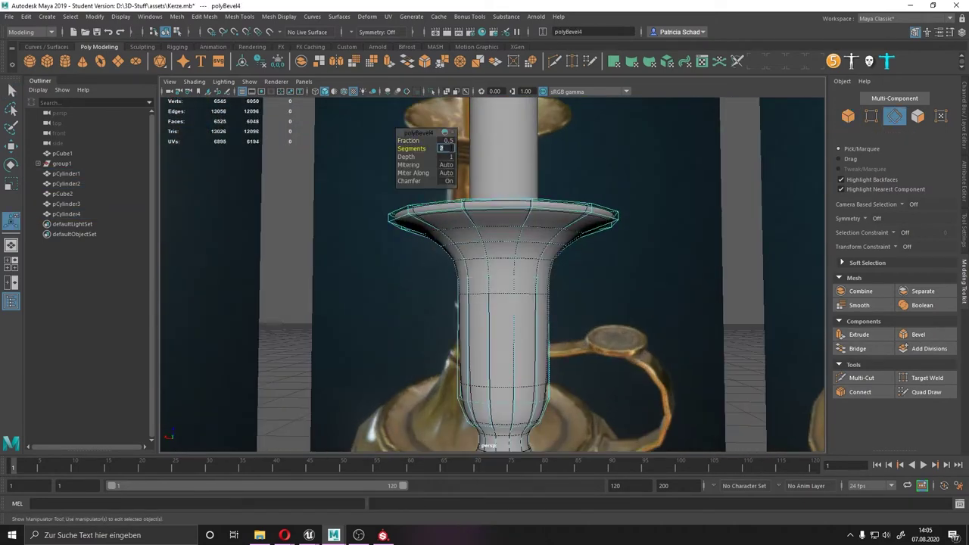
scroll(427, 262, up, 5)
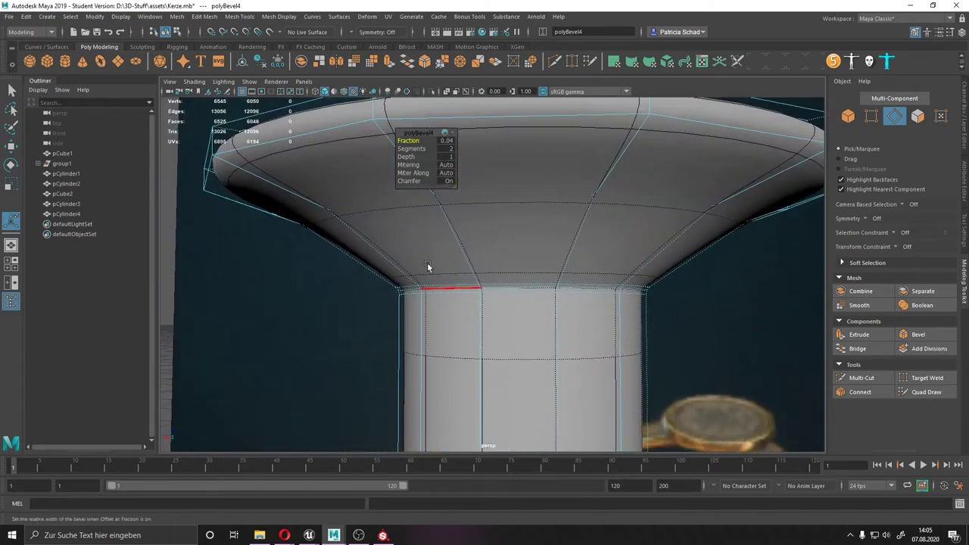
scroll(427, 262, down, 5)
scroll(336, 266, up, 5)
Step: Bevel the flange rim edge loops with a 0.02 fraction
double_click(335, 266)
mouse_move(336, 266)
alt+mouse_down()
mouse_move(371, 226)
mouse_move(328, 277)
alt+mouse_up()
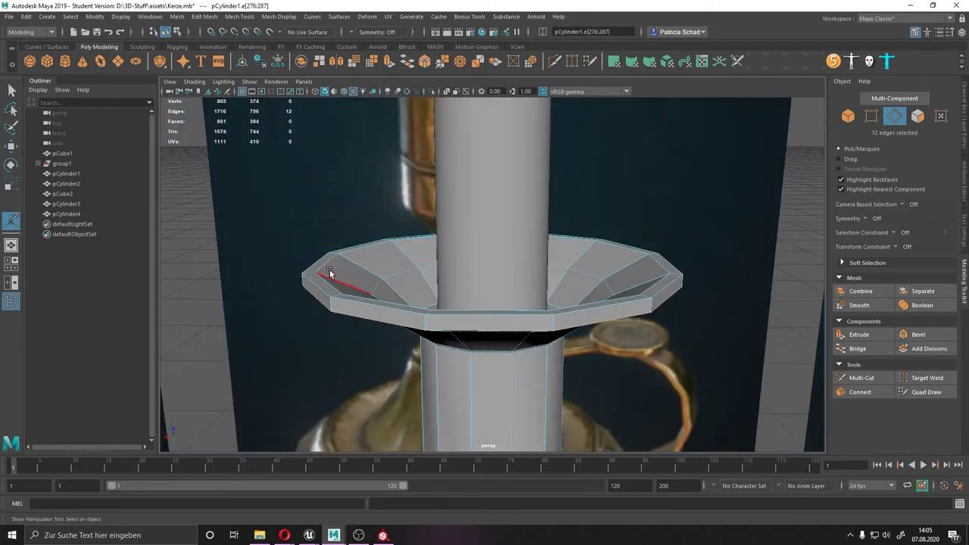
key(ctrl+b)
mouse_move(476, 288)
alt+mouse_down()
mouse_move(407, 260)
mouse_move(326, 284)
alt+mouse_up()
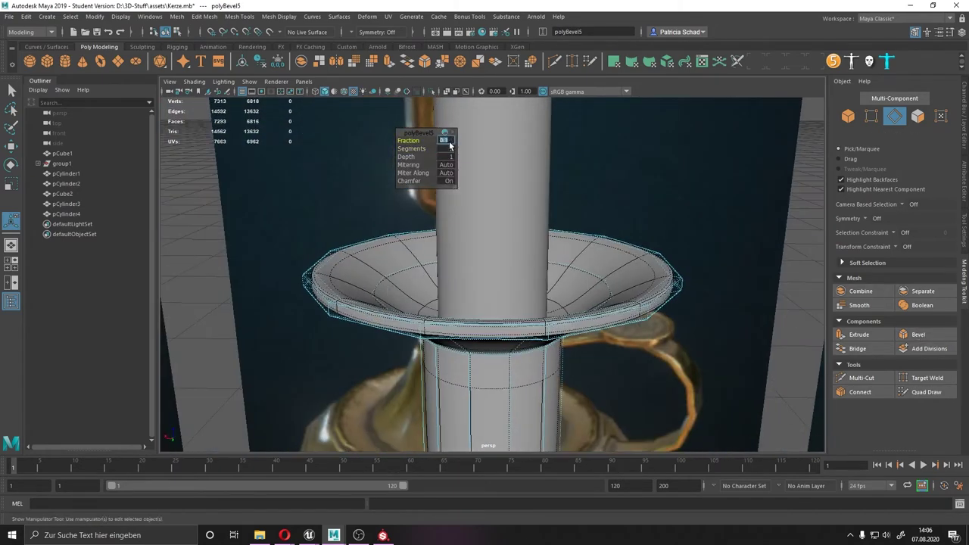
double_click(321, 289)
mouse_move(447, 143)
alt+mouse_down()
mouse_move(356, 324)
mouse_move(319, 324)
alt+mouse_up()
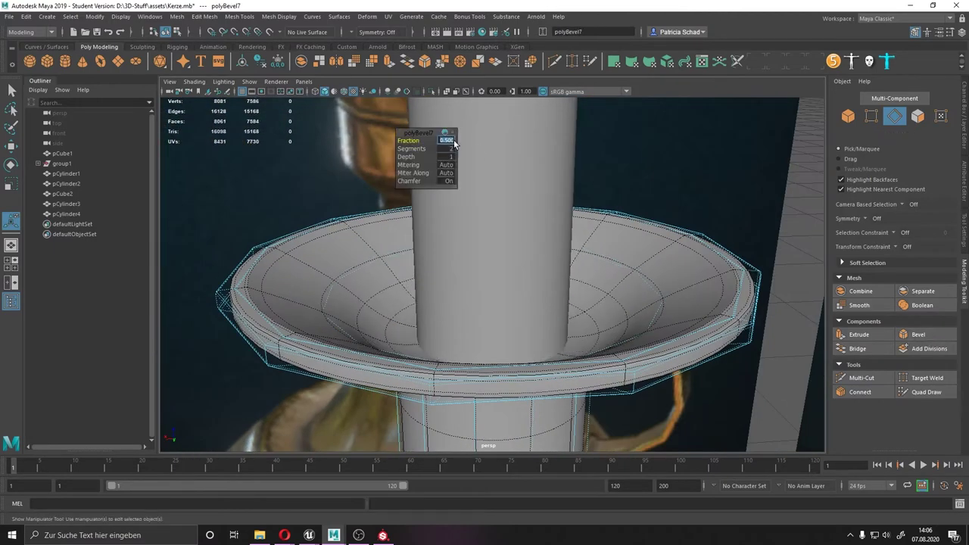
text(0.02)
key(Return)
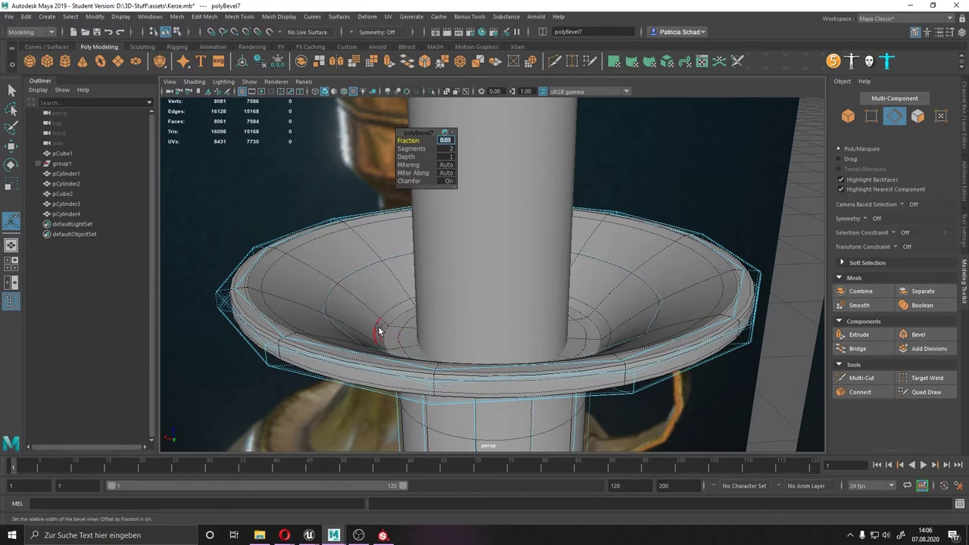
Step: Bevel several edge loops along the candlestick column
mouse_move(379, 324)
alt+mouse_down()
mouse_move(396, 130)
mouse_move(503, 349)
mouse_move(508, 322)
alt+mouse_up()
double_click(508, 322)
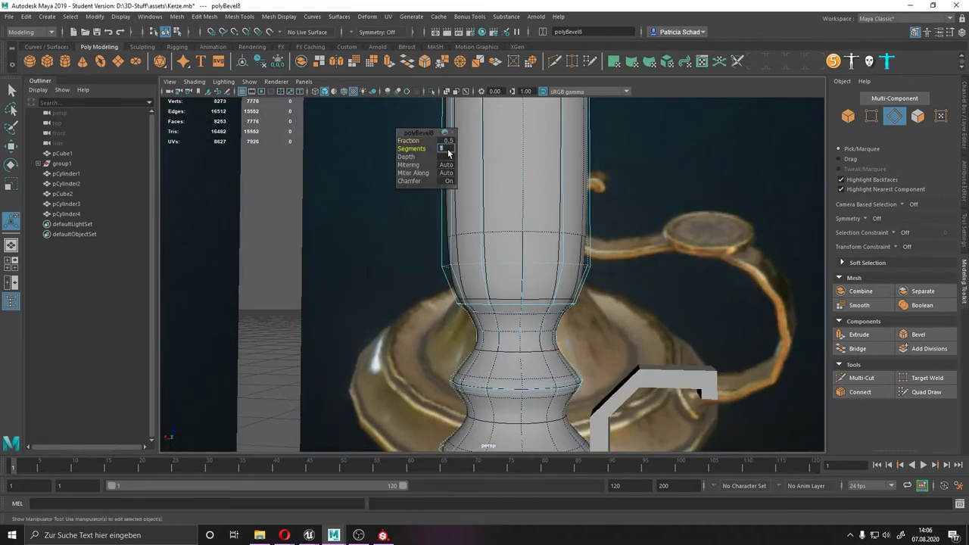
alt+drag(449, 144, 469, 199)
double_click(470, 198)
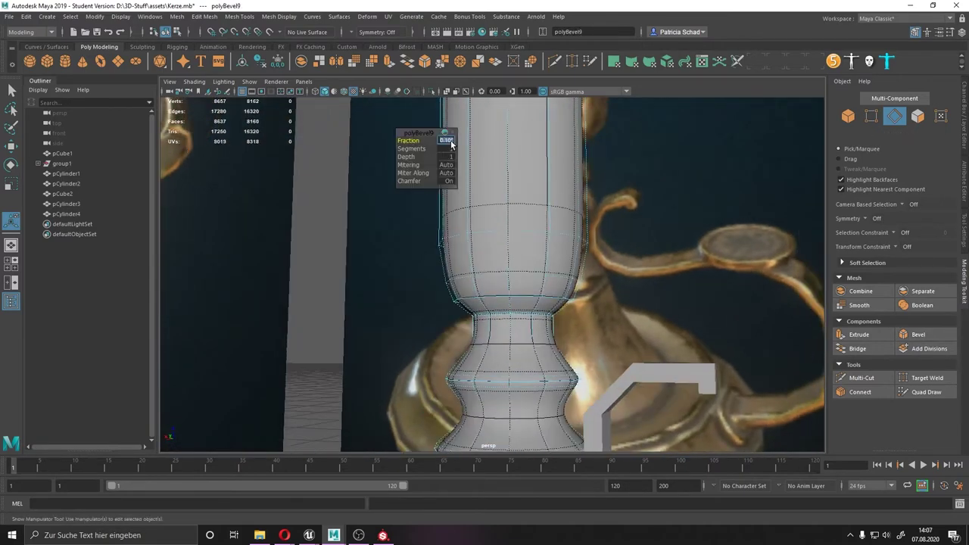
text(0.1)
mouse_move(452, 144)
alt+mouse_down()
mouse_move(494, 237)
mouse_move(498, 327)
mouse_move(454, 148)
alt+mouse_up()
double_click(494, 237)
key(ctrl+b)
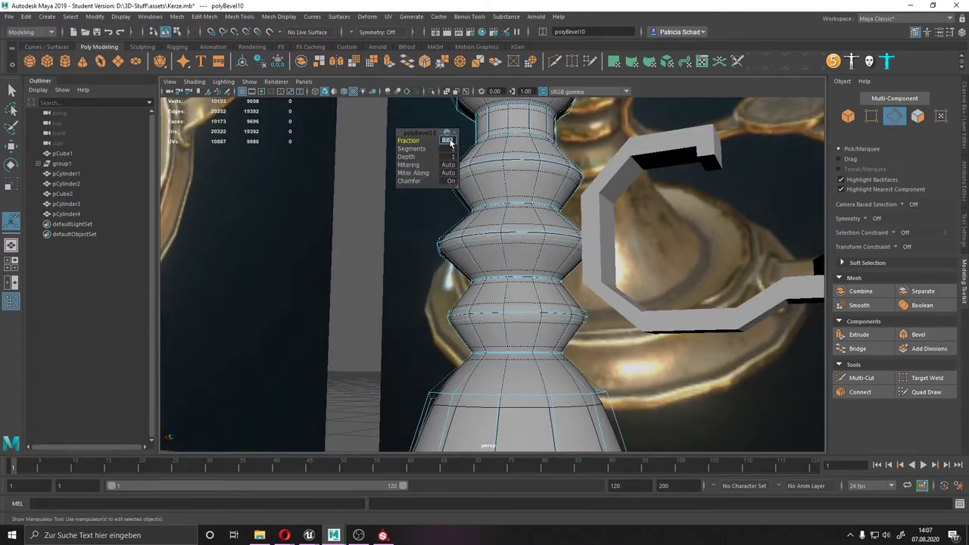
Step: Bevel further column and base edges, using fractions 0.5 and 0.2
mouse_move(458, 142)
alt+right_down()
mouse_move(519, 271)
mouse_move(485, 173)
alt+right_up()
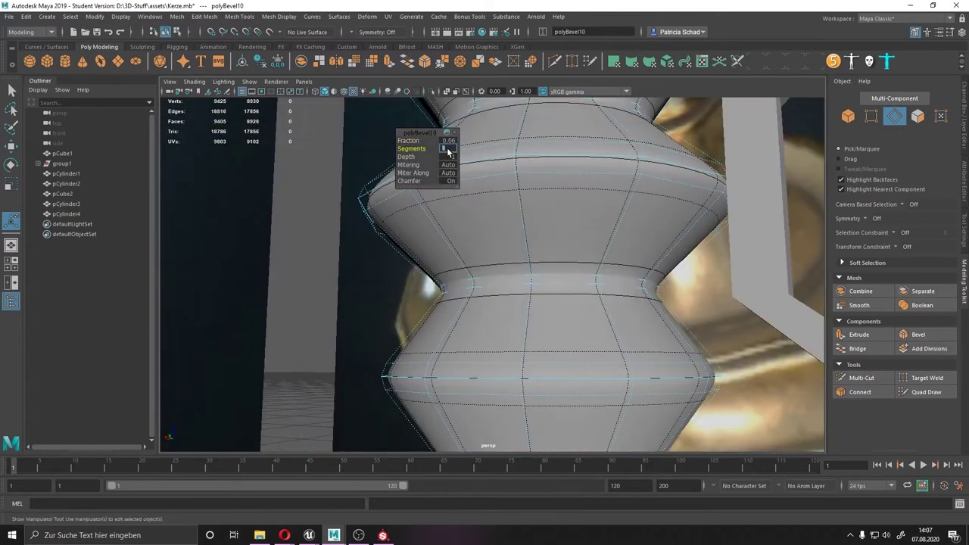
alt+right_drag(452, 144, 540, 329)
alt+drag(541, 329, 453, 141)
key(ctrl+b)
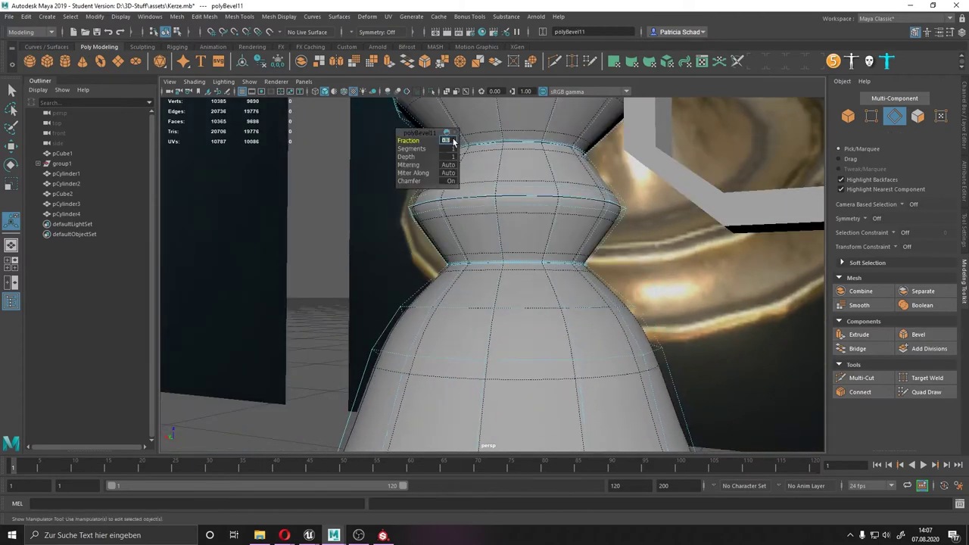
mouse_move(468, 234)
alt+right_down()
mouse_move(454, 144)
mouse_move(417, 232)
alt+right_up()
key(ctrl+b)
key(ctrl+b)
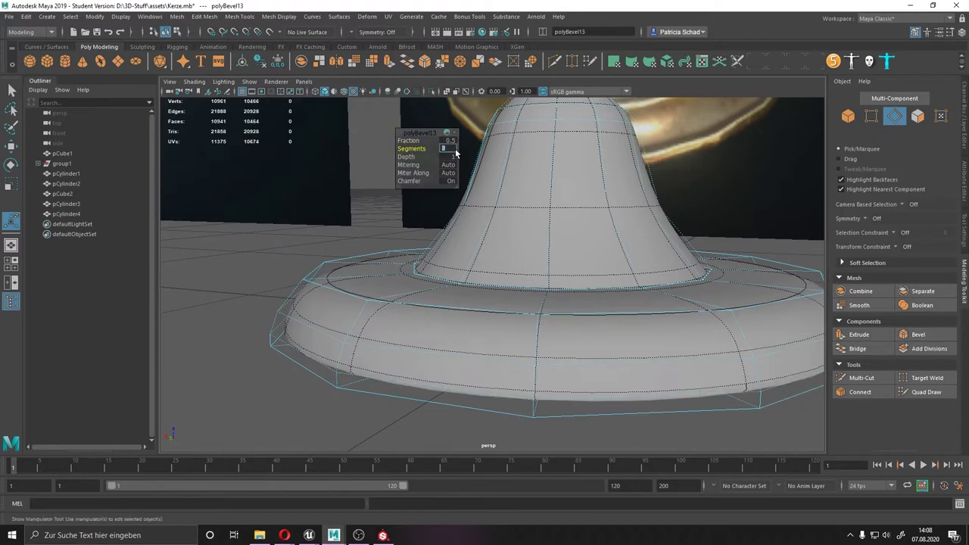
key(Return)
key(ctrl+b)
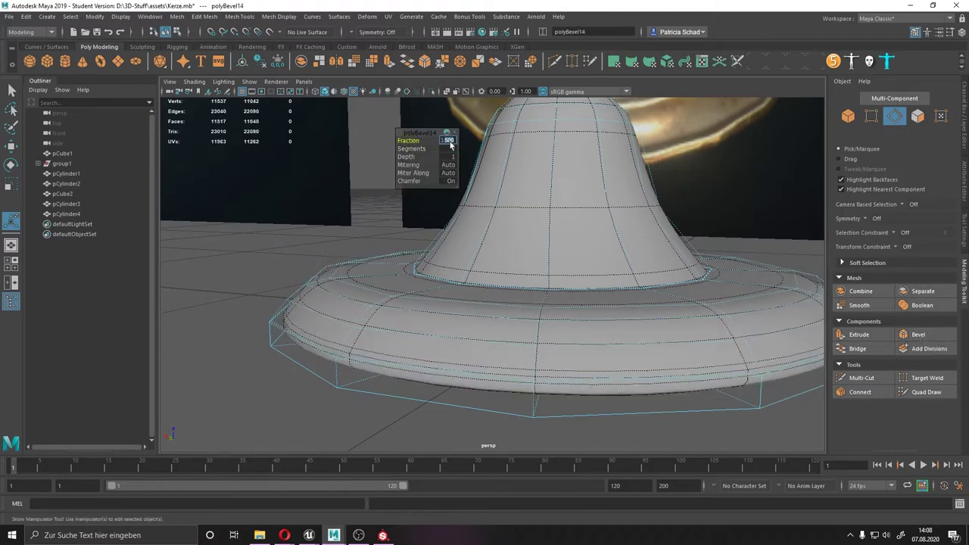
text(0.2)
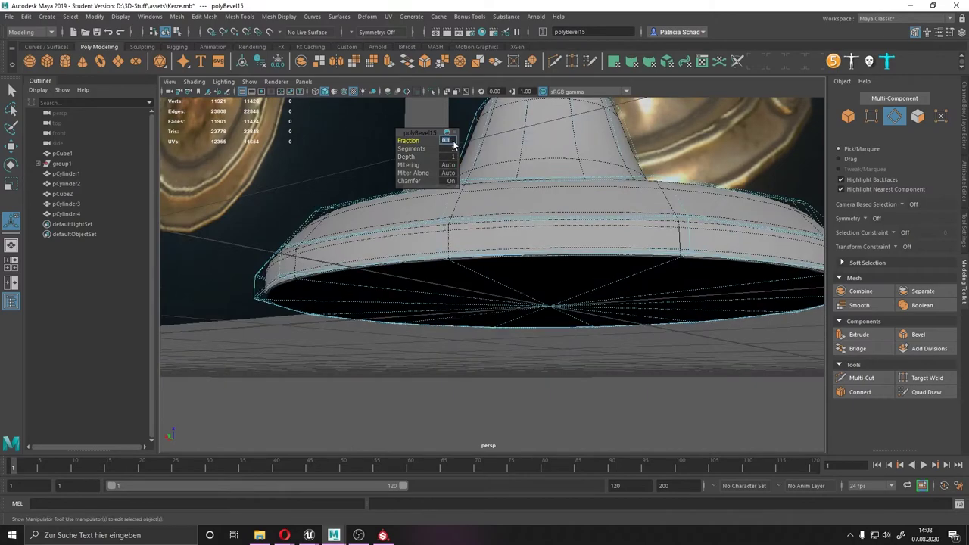
Step: In vertex mode, raise the neck vertex ring slightly with the Move tool
mouse_move(452, 144)
alt+mouse_down()
mouse_move(580, 352)
mouse_move(477, 190)
alt+mouse_up()
right_click(720, 258)
click(671, 257)
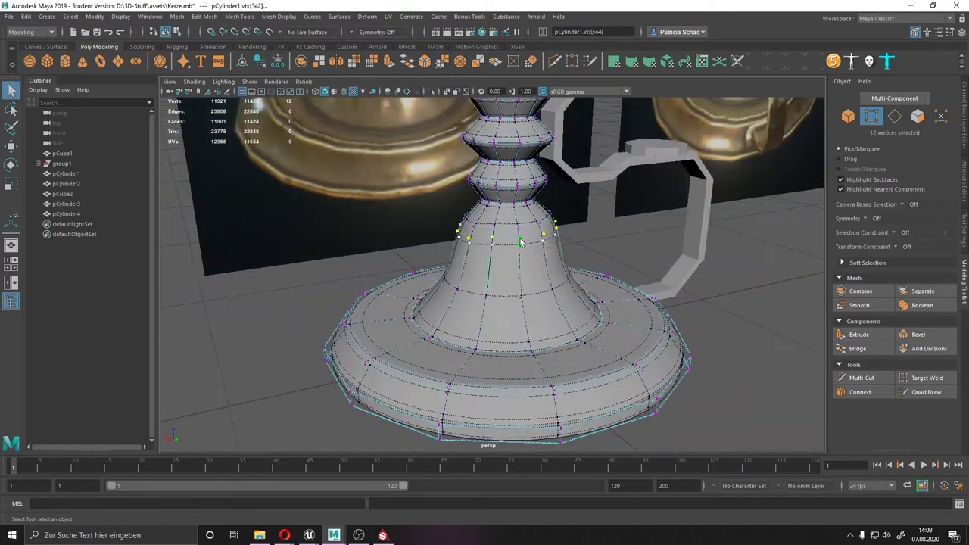
key(1)
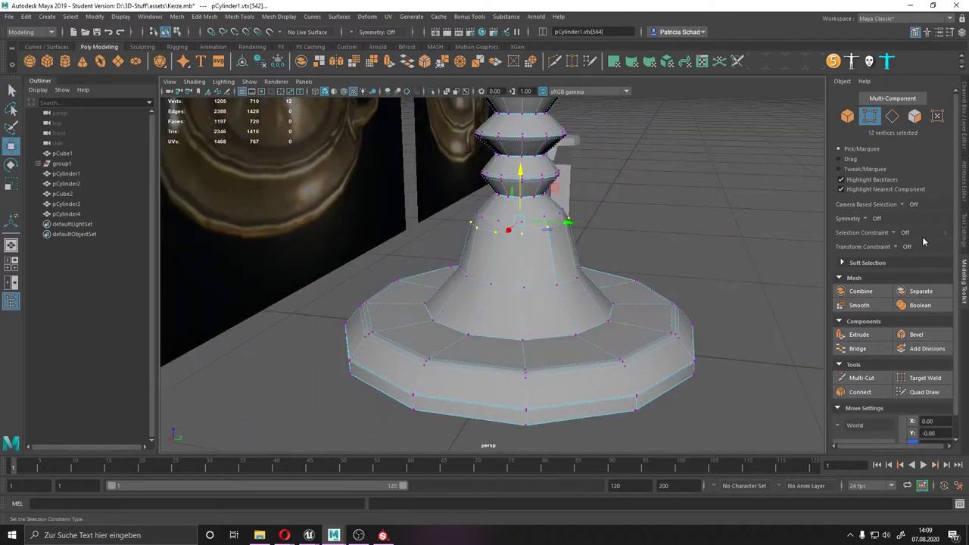
alt+drag(566, 246, 682, 234)
click(964, 231)
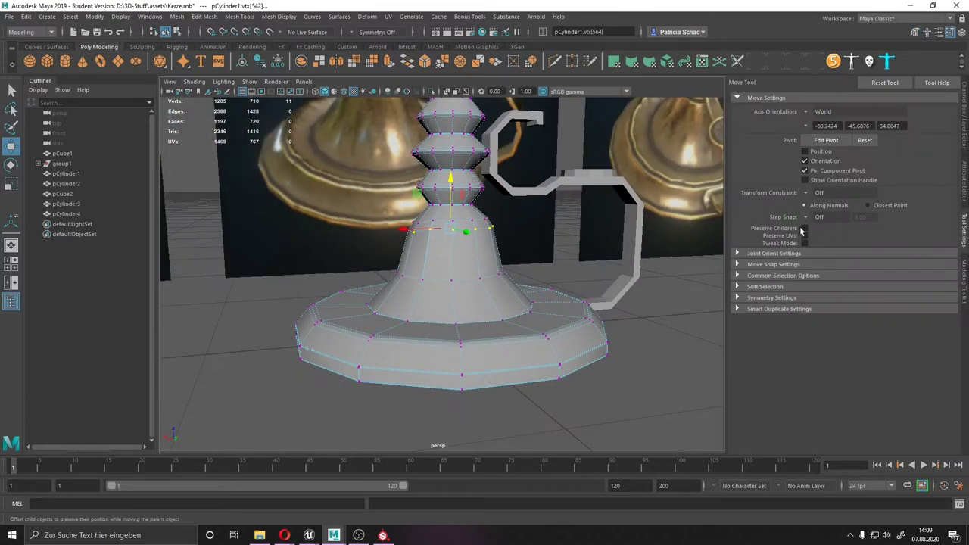
click(736, 265)
middle_drag(426, 228, 426, 219)
Step: Smooth the candlestick mesh and select the candlestick body
alt+drag(399, 236, 491, 234)
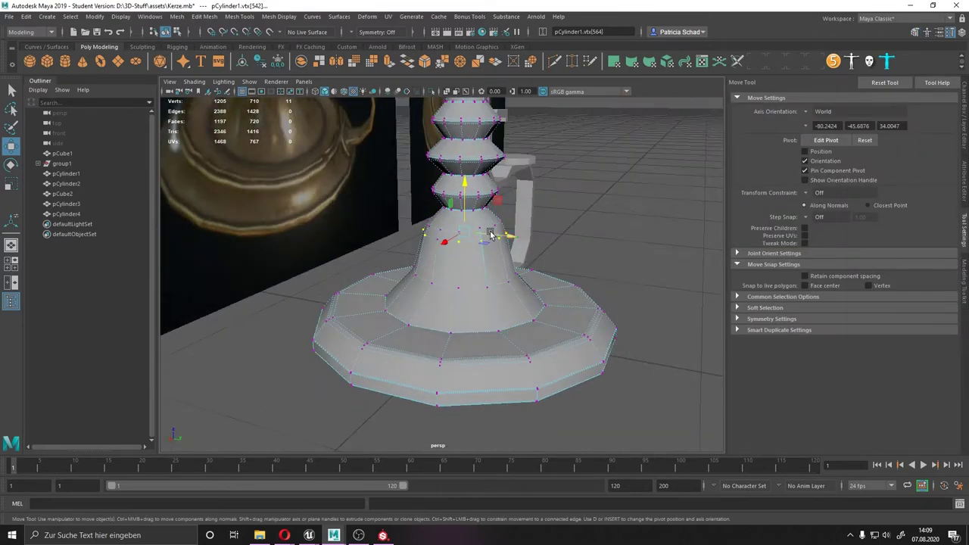
alt+drag(429, 229, 537, 280)
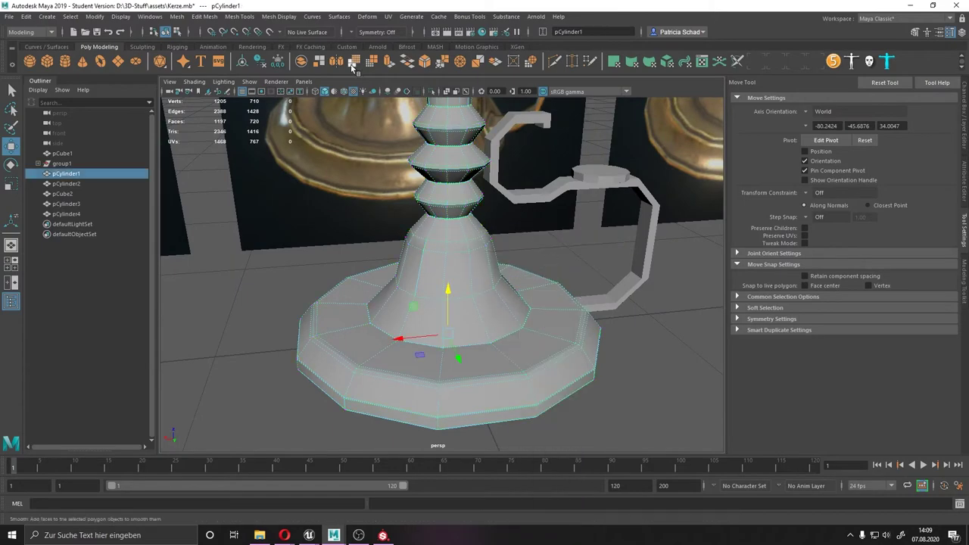
click(352, 66)
mouse_move(424, 265)
alt+mouse_down()
mouse_move(522, 286)
mouse_move(421, 351)
mouse_move(479, 318)
mouse_move(455, 379)
alt+mouse_up()
click(523, 286)
Step: Select the top faces of the small disc on the handle
click(551, 325)
mouse_move(551, 324)
alt+mouse_down()
mouse_move(504, 400)
mouse_move(493, 303)
alt+mouse_up()
right_drag(500, 257, 502, 281)
click(519, 298)
alt+drag(520, 298, 585, 162)
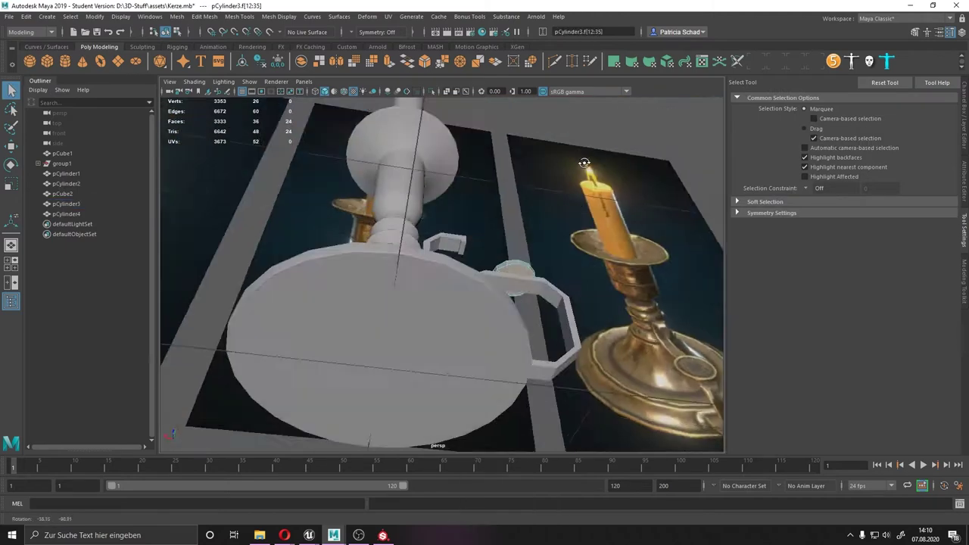
key(f)
drag(598, 356, 468, 207)
Step: Bevel the disc's rim edges with a 0.2 fraction
click(964, 280)
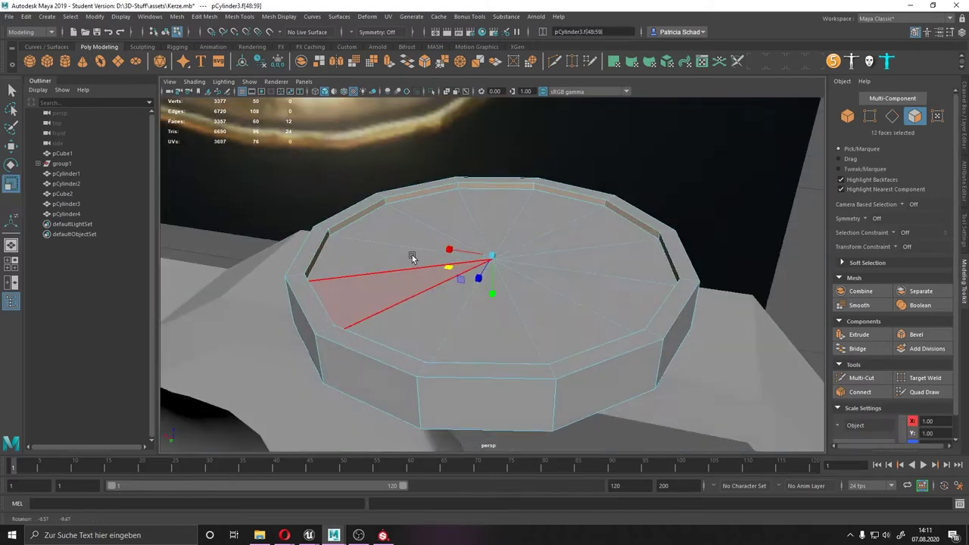
shift+right_drag(411, 255, 371, 249)
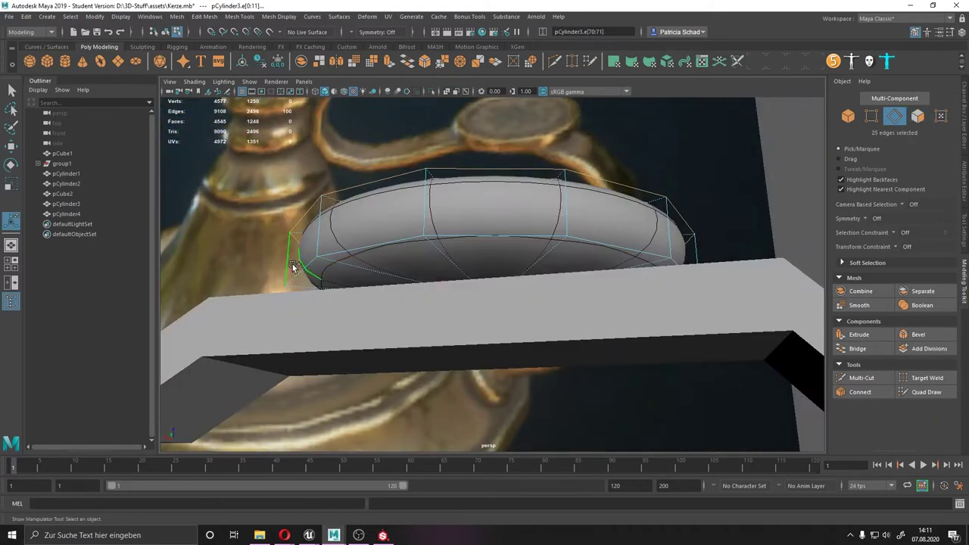
text(0.2)
key(Return)
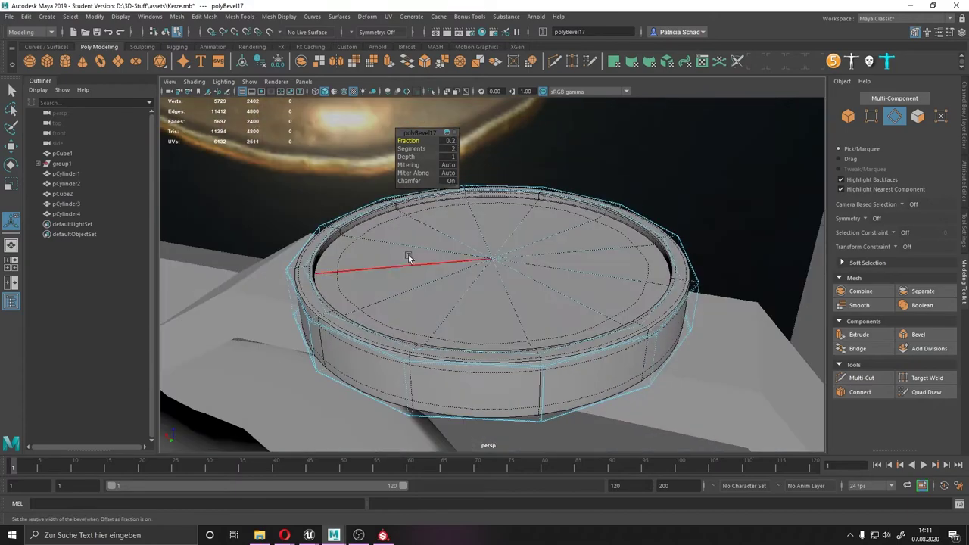
scroll(563, 296, down, 3)
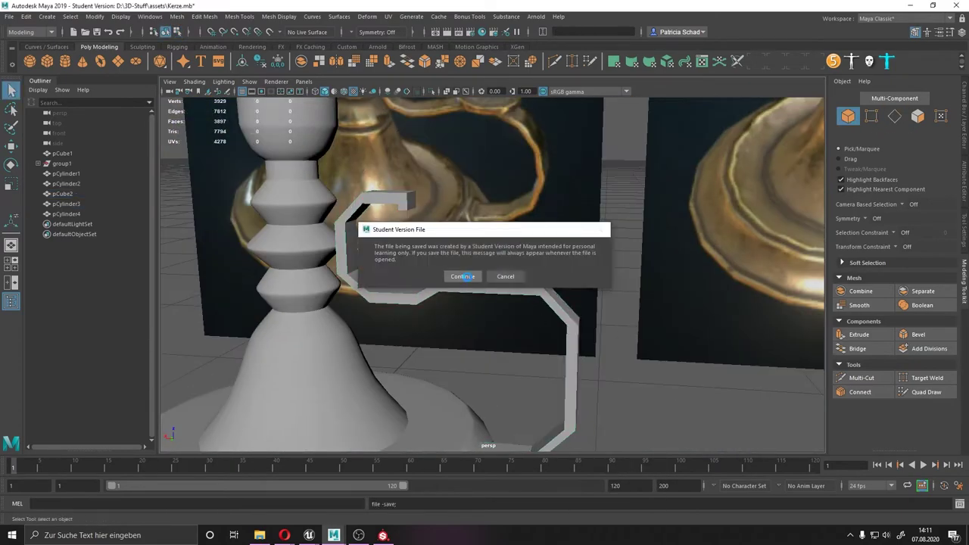
Step: Bevel the edges along the handle's bends
key(3)
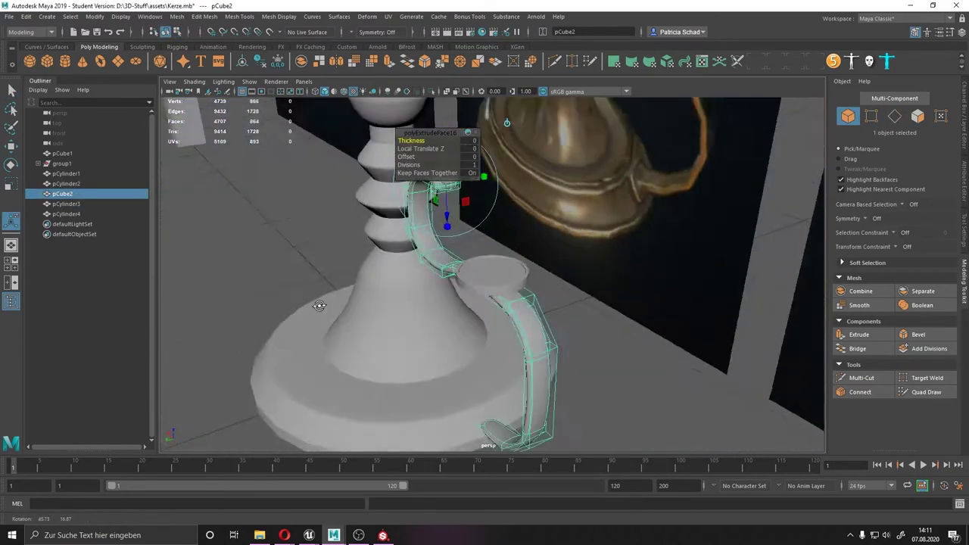
mouse_move(435, 273)
alt+mouse_down()
mouse_move(385, 218)
mouse_move(519, 255)
alt+mouse_up()
right_drag(519, 256, 528, 347)
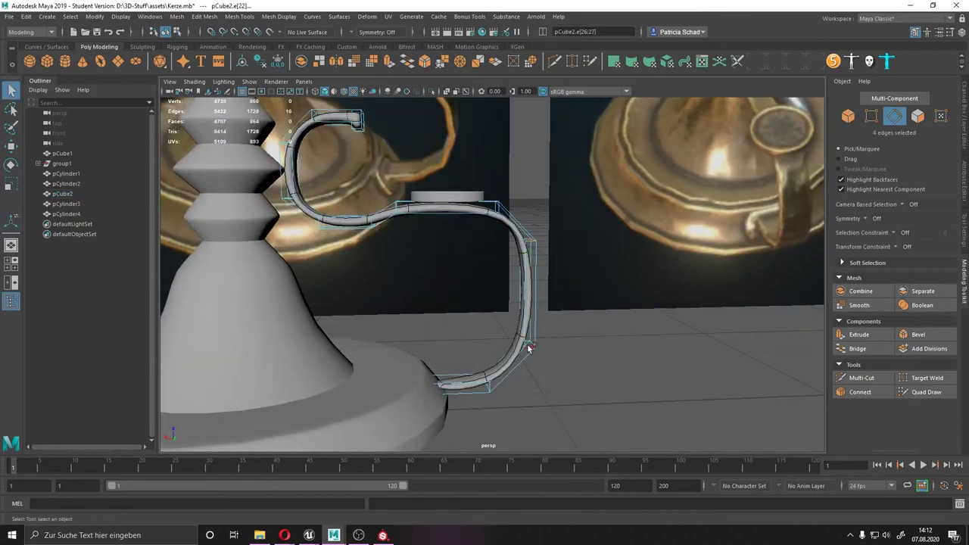
right_drag(484, 239, 448, 203)
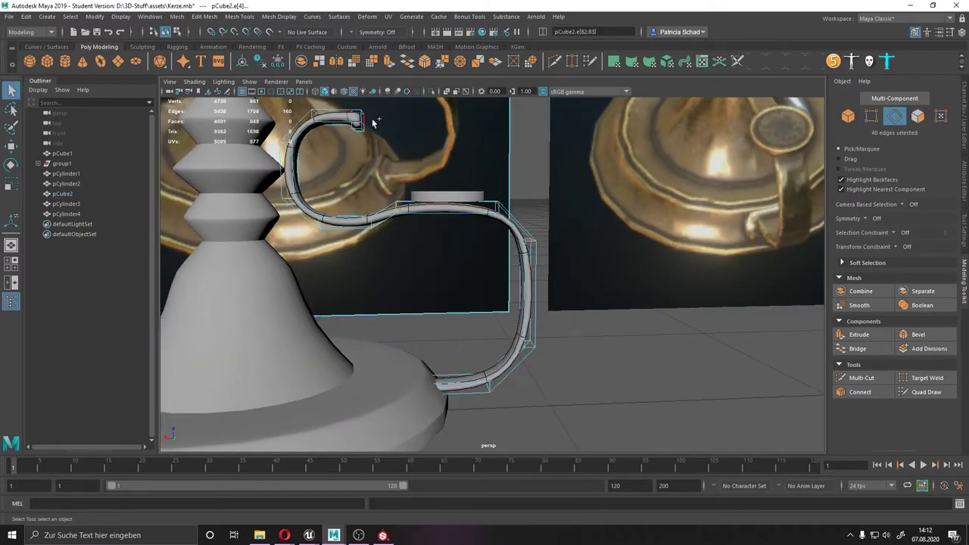
alt+drag(374, 123, 411, 223)
key(ctrl+b)
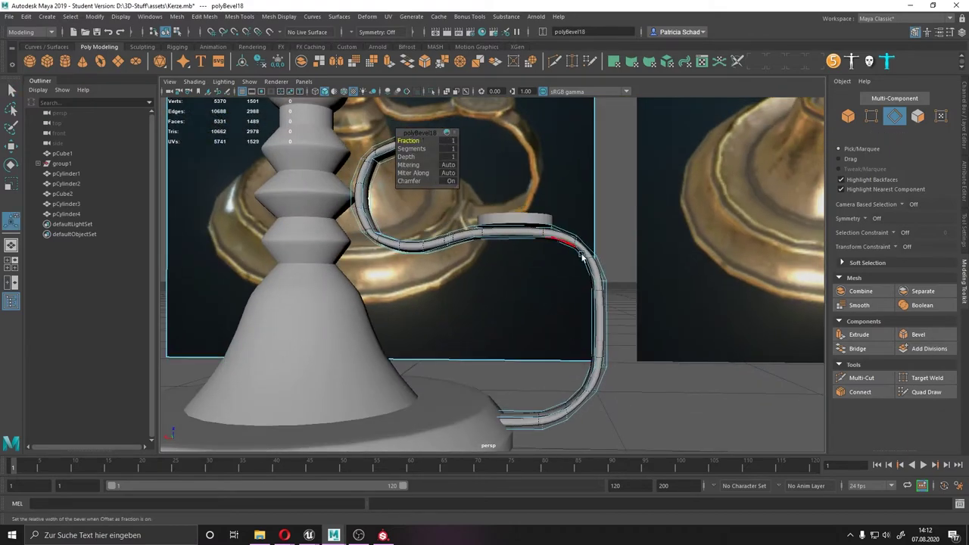
Step: Select vertices on the handle bend with the Move tool active
key(w)
mouse_move(582, 257)
alt+mouse_down()
mouse_move(581, 214)
mouse_move(630, 257)
alt+mouse_up()
mouse_move(630, 257)
right_down()
mouse_move(679, 242)
mouse_move(631, 387)
mouse_move(581, 257)
right_up()
mouse_move(564, 318)
mouse_down()
mouse_move(575, 276)
mouse_move(557, 293)
mouse_up()
alt+drag(556, 294, 591, 271)
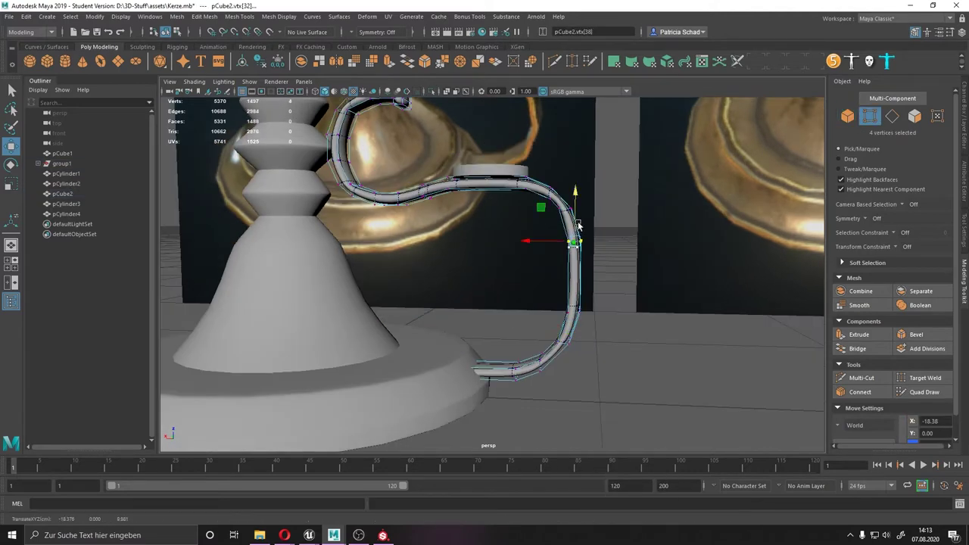
mouse_move(568, 205)
alt+mouse_down()
mouse_move(507, 226)
mouse_move(512, 205)
alt+mouse_up()
Step: Try a two-segment bevel on the handle tip, then undo it and the connected edges
key(F10)
click(506, 227)
key(ctrl+b)
key(Return)
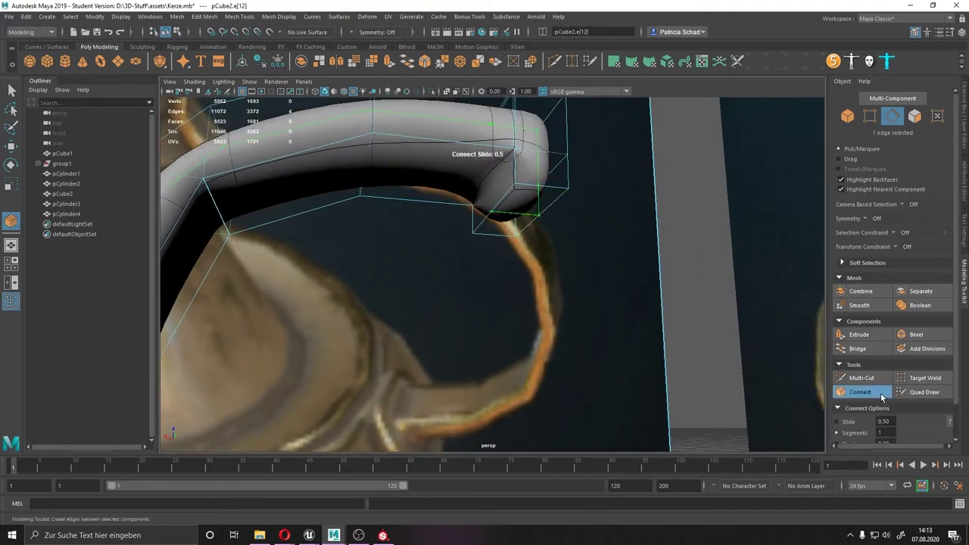
key(ctrl+z)
alt+drag(576, 265, 537, 242)
alt+drag(731, 346, 753, 356)
scroll(858, 409, down, 2)
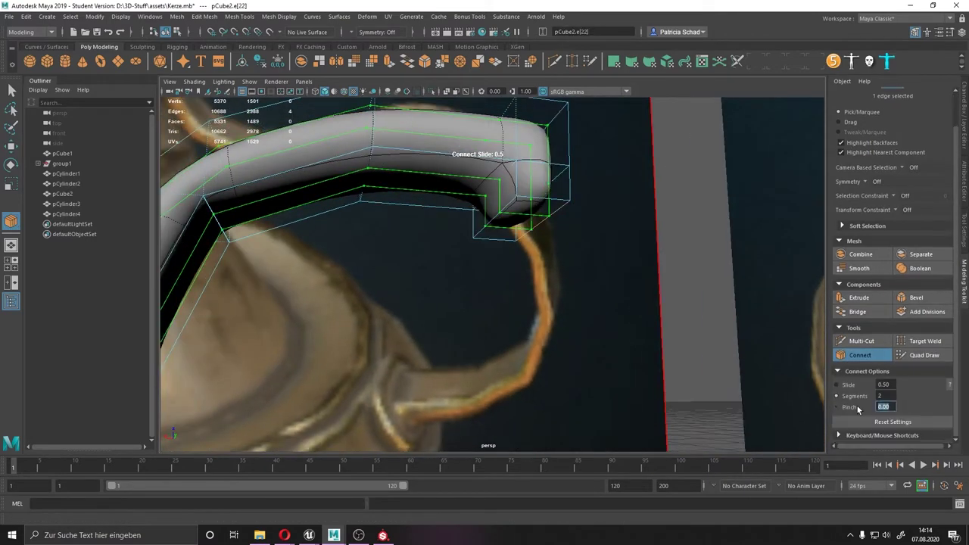
mouse_move(530, 288)
alt+mouse_down()
mouse_move(576, 243)
mouse_move(501, 194)
alt+mouse_up()
key(ctrl+z)
click(854, 393)
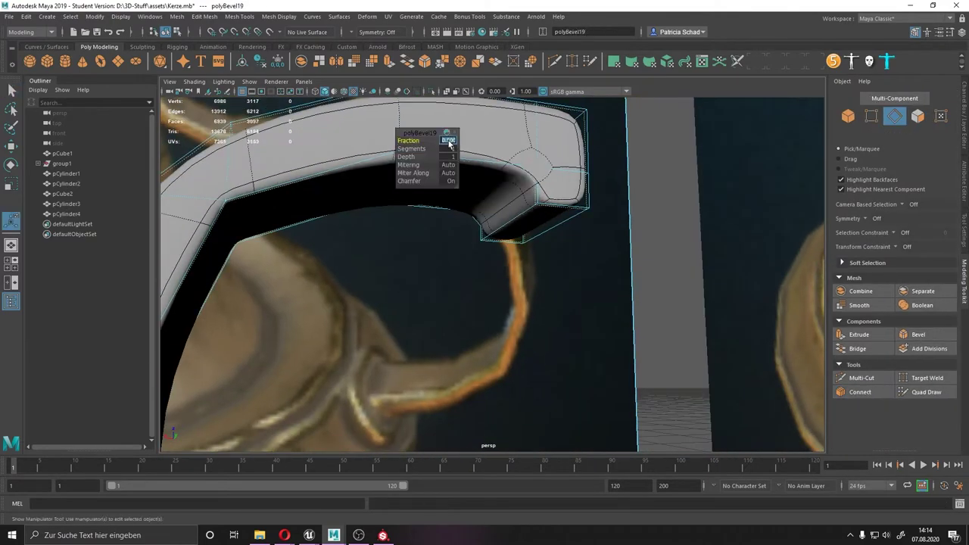
Step: Bevel the edge loop around the handle's end
mouse_move(455, 144)
alt+mouse_down()
mouse_move(520, 216)
mouse_move(576, 250)
alt+mouse_up()
double_click(519, 217)
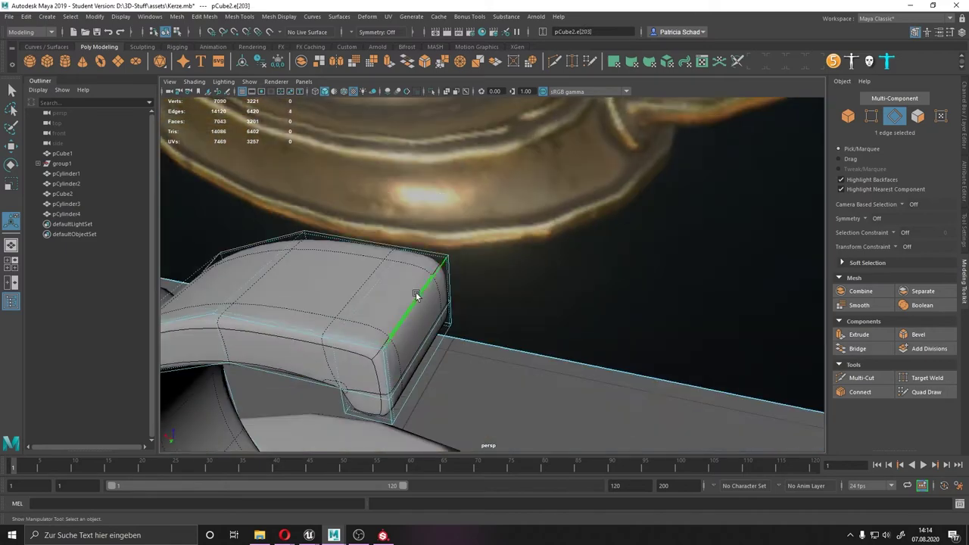
click(918, 334)
alt+drag(451, 144, 303, 271)
click(303, 270)
mouse_move(557, 289)
alt+mouse_down()
mouse_move(308, 300)
mouse_move(407, 258)
mouse_move(424, 265)
alt+mouse_up()
Step: Merge the two stray vertices at the handle corner
right_drag(424, 265, 444, 275)
mouse_move(444, 275)
alt+mouse_down()
mouse_move(509, 311)
mouse_move(422, 287)
alt+mouse_up()
scroll(422, 288, up, 5)
alt+drag(314, 205, 295, 217)
key(F9)
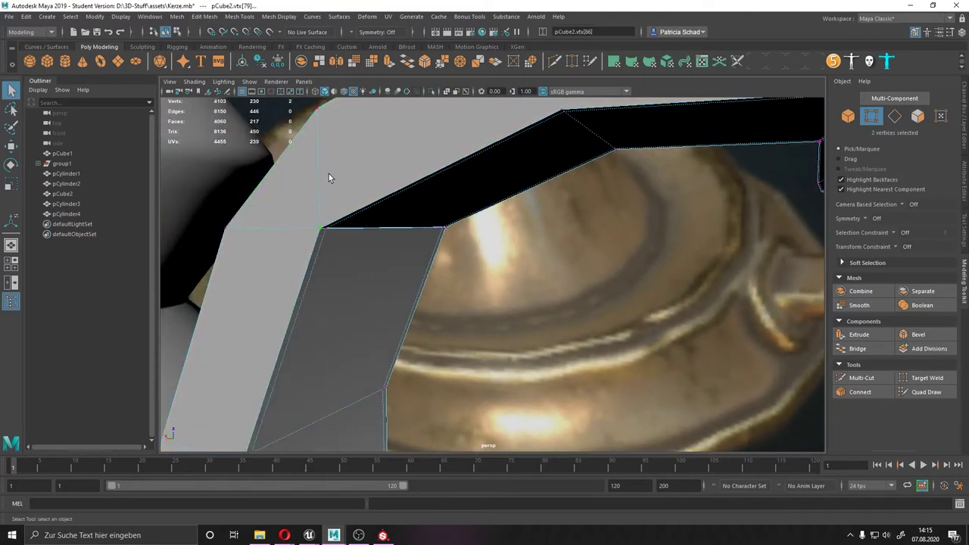
alt+drag(329, 178, 481, 92)
key(m)
Step: Merge further stray vertex pairs along the bent strip
alt+drag(402, 195, 739, 346)
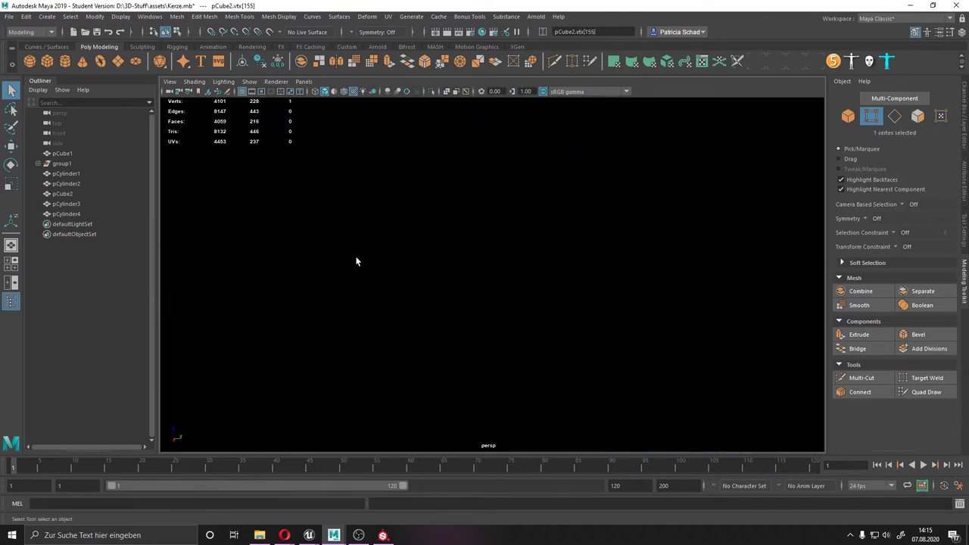
mouse_move(357, 261)
alt+right_down()
mouse_move(510, 305)
mouse_move(612, 360)
alt+right_up()
alt+right_drag(434, 251, 545, 325)
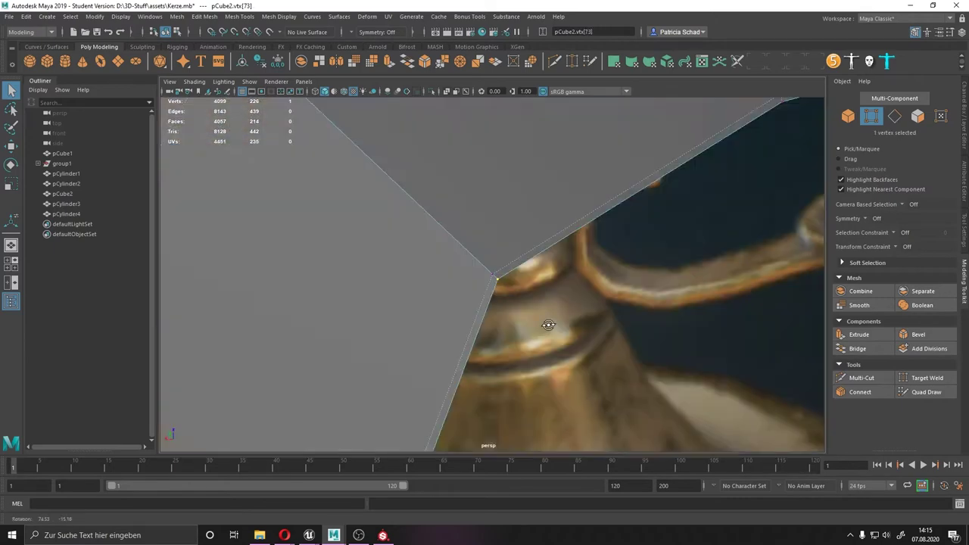
alt+drag(545, 325, 459, 249)
shift+click(404, 394)
key(m)
mouse_move(550, 379)
alt+mouse_down()
mouse_move(593, 239)
mouse_move(623, 219)
mouse_move(651, 219)
mouse_move(589, 255)
mouse_move(411, 221)
mouse_move(384, 270)
mouse_move(520, 303)
mouse_move(548, 269)
mouse_move(761, 306)
alt+mouse_up()
Step: Extrude all handle strip faces with a 0.05 offset
key(F11)
double_click(412, 221)
key(ctrl+e)
scroll(465, 226, up, 5)
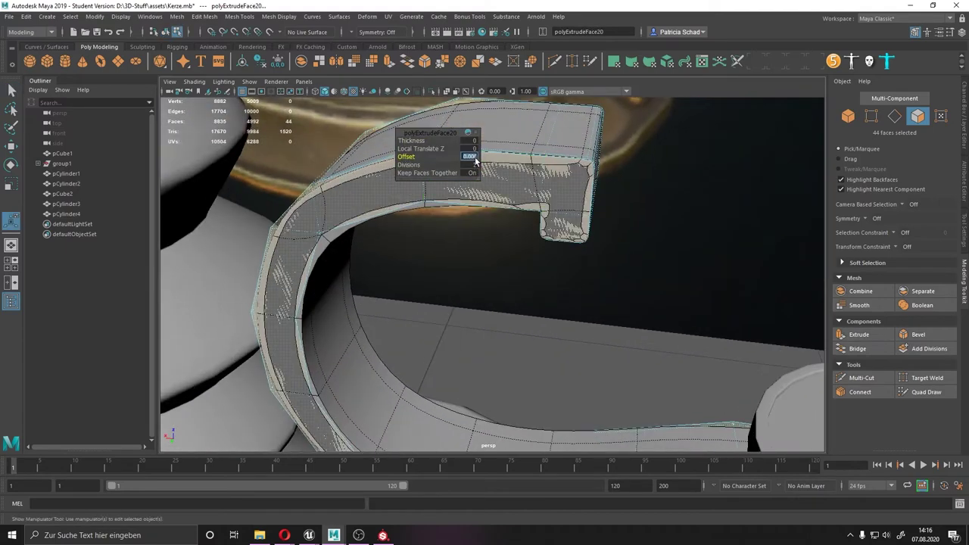
click(474, 158)
key(Return)
scroll(534, 245, down, 5)
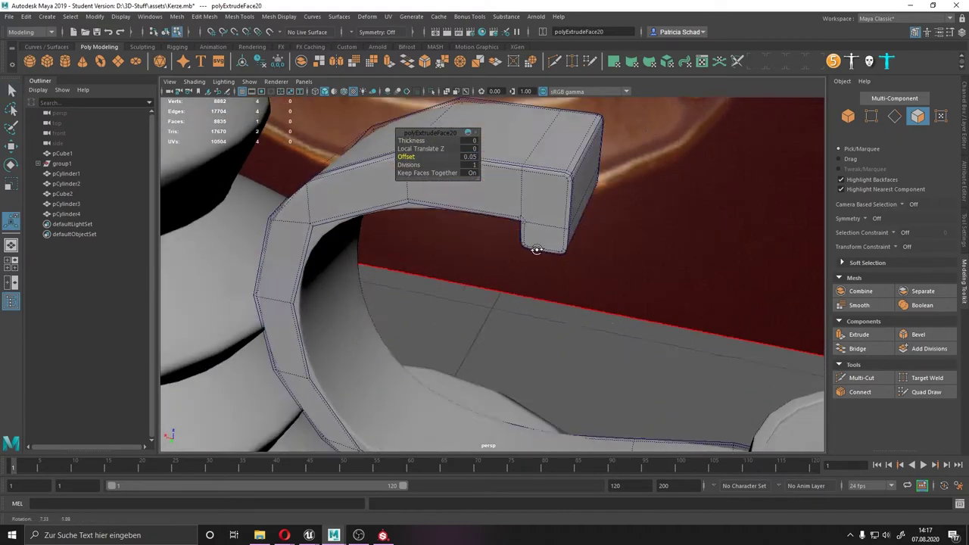
Step: Smooth the handle pCube2 and select the candlestick body
right_drag(703, 250, 703, 224)
alt+drag(679, 353, 611, 252)
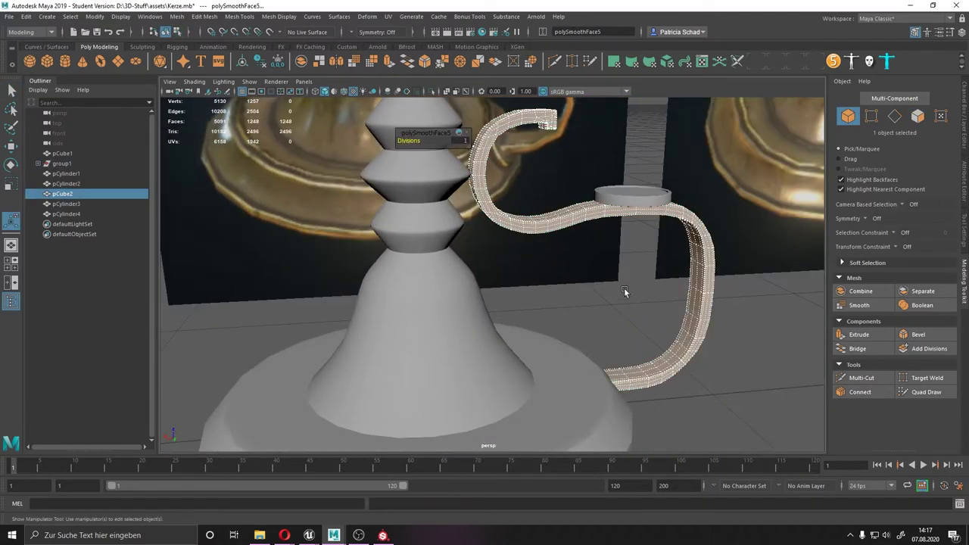
alt+drag(624, 291, 606, 333)
key(ctrl+z)
alt+right_drag(606, 333, 610, 351)
alt+drag(611, 351, 645, 379)
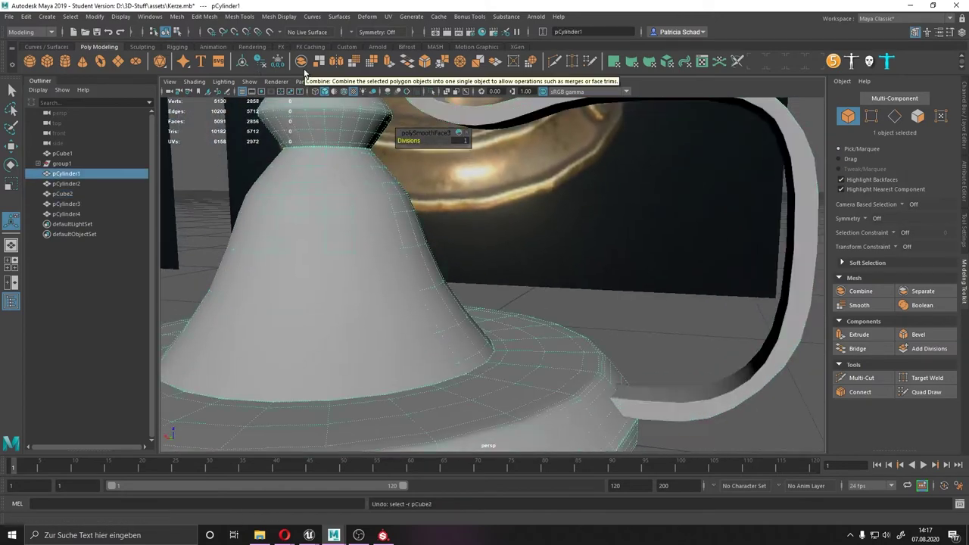
Step: Insert a new edge loop with Connect near the handle's end
click(649, 324)
right_drag(599, 275, 400, 151)
scroll(552, 320, up, 5)
double_click(552, 320)
click(860, 392)
alt+drag(575, 302, 533, 296)
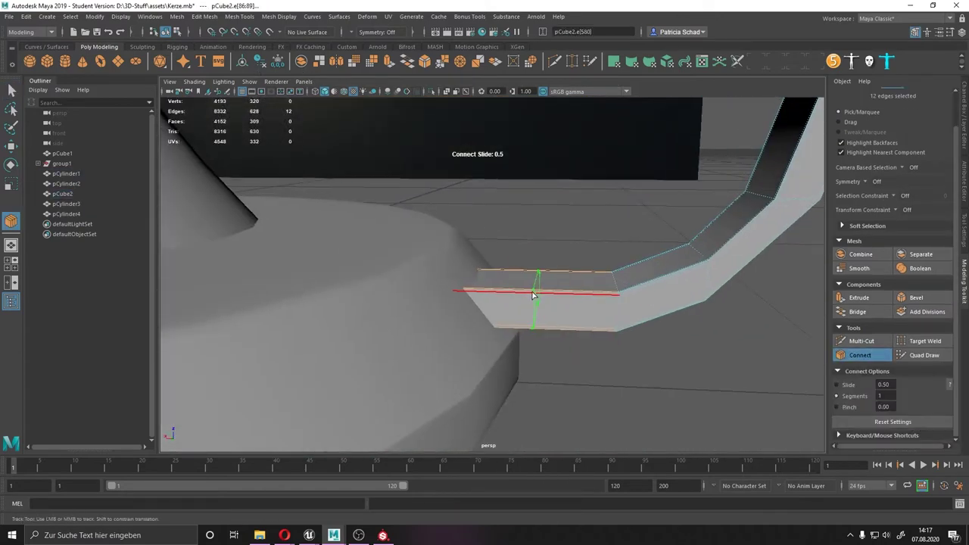
key(w)
Step: Select the vertices at the handle's end, then the candlestick body
mouse_move(447, 296)
alt+mouse_down()
mouse_move(487, 271)
mouse_move(519, 219)
mouse_move(534, 329)
mouse_move(573, 389)
mouse_move(605, 331)
mouse_move(357, 353)
mouse_move(533, 296)
mouse_move(500, 275)
mouse_move(227, 336)
mouse_move(527, 278)
alt+mouse_up()
key(shift+period)
mouse_move(446, 273)
alt+mouse_down()
mouse_move(471, 268)
mouse_move(424, 268)
alt+mouse_up()
key(F8)
click(349, 318)
alt+drag(350, 344, 451, 346)
scroll(451, 347, up, 5)
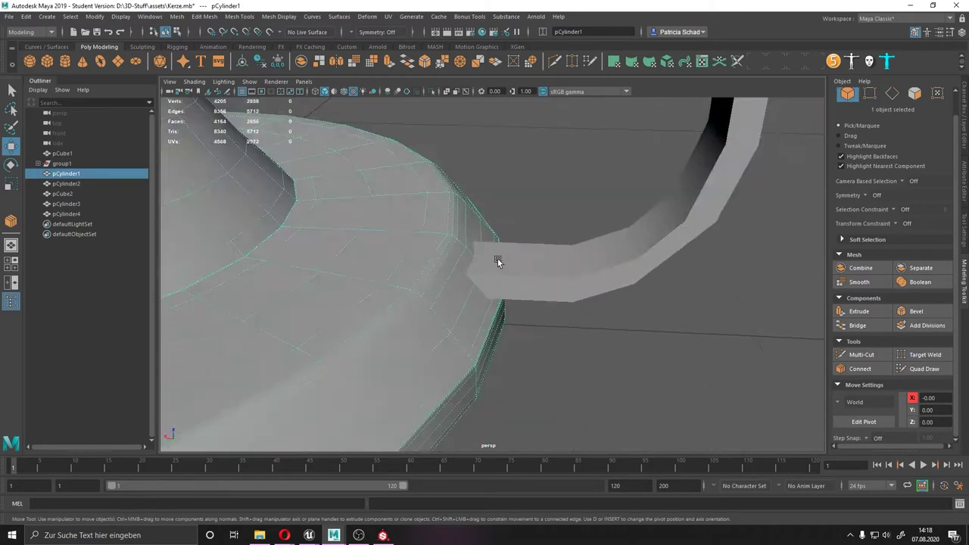
Step: Extrude the handle's end faces with a thickness of 0.3
click(497, 260)
key(F11)
key(r)
alt+drag(458, 277, 432, 268)
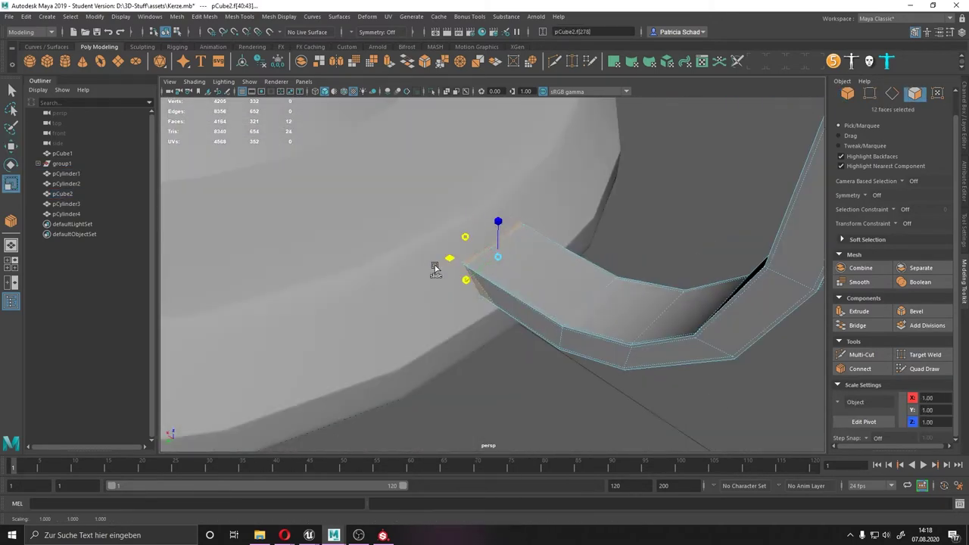
key(ctrl+e)
drag(402, 141, 424, 141)
mouse_move(424, 141)
alt+mouse_down()
mouse_move(456, 141)
mouse_move(493, 255)
mouse_move(498, 163)
mouse_move(559, 228)
mouse_move(461, 257)
alt+mouse_up()
Step: Select the whole handle object and create a new polygon cylinder
key(F10)
scroll(460, 258, down, 10)
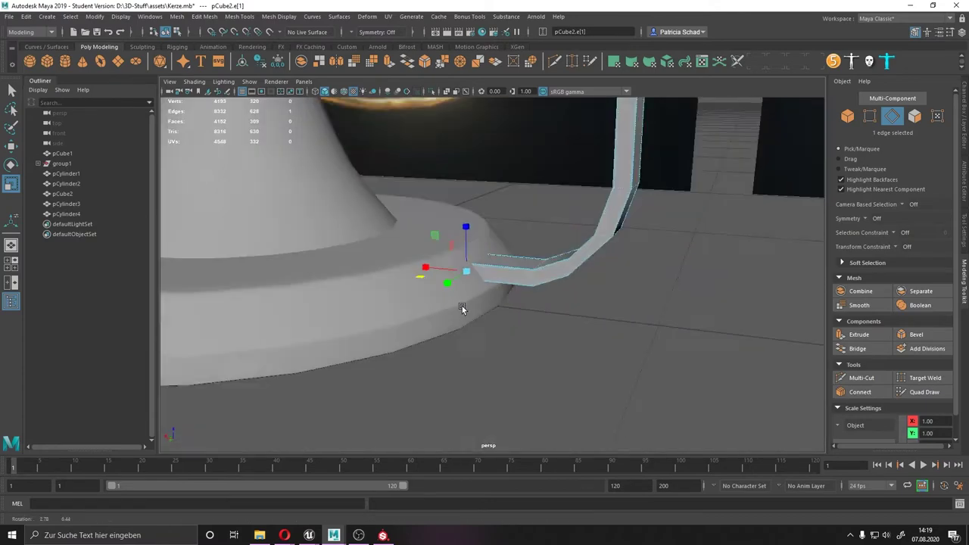
key(F8)
click(65, 61)
Step: Lower the new cylinder's subdivisions axis to 2 in the channel values
key(w)
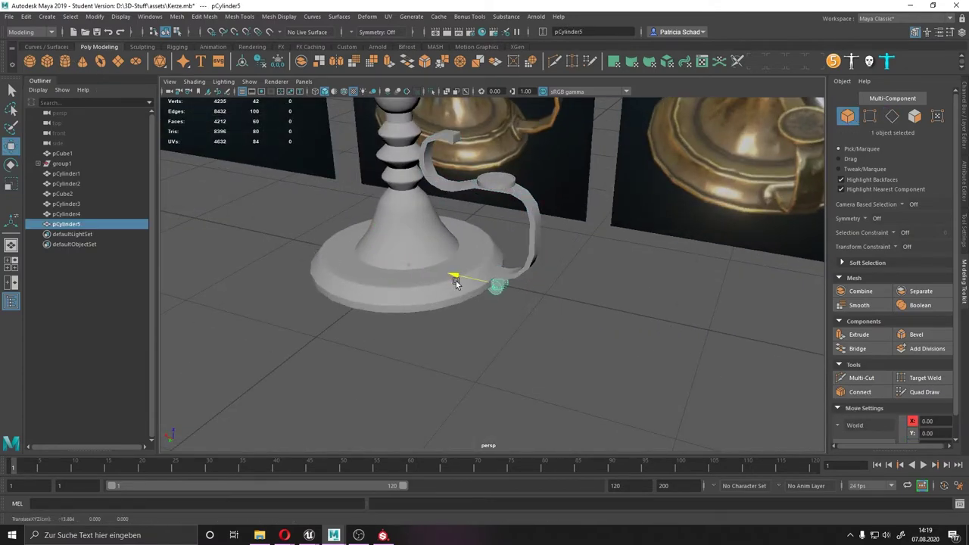
key(r)
click(957, 230)
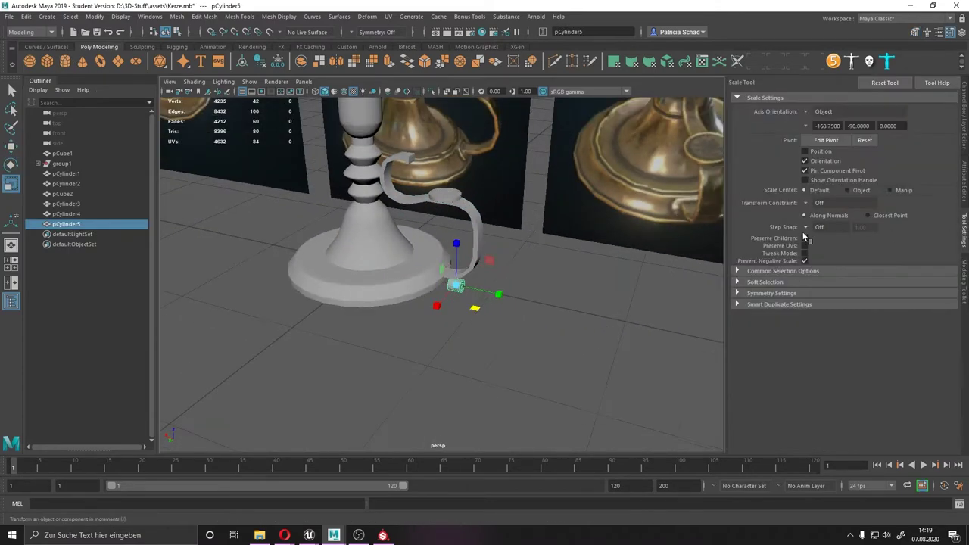
click(966, 111)
text(2)
key(Return)
key(f)
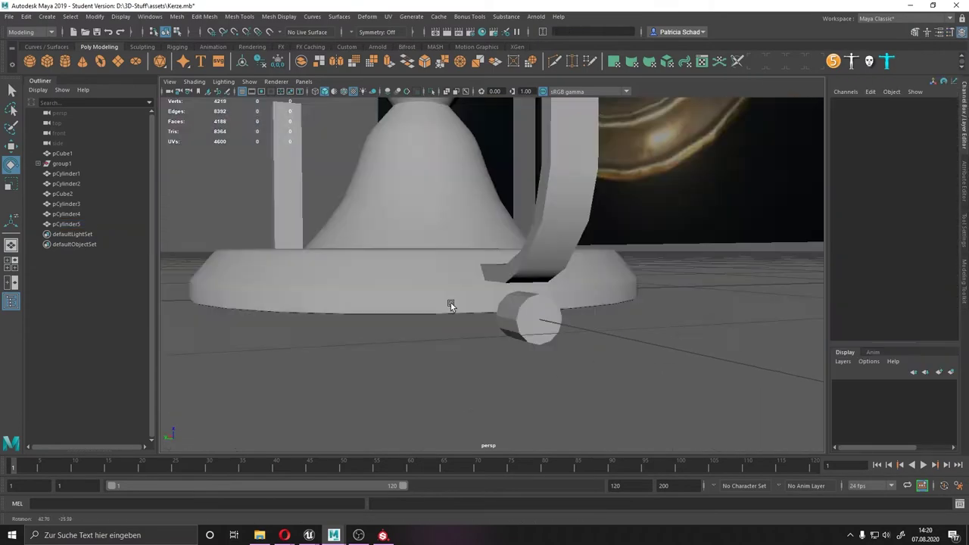
Step: Rotate the small cylinder to sit along the handle, undoing a misstep
scroll(569, 295, up, 5)
scroll(455, 258, down, 2)
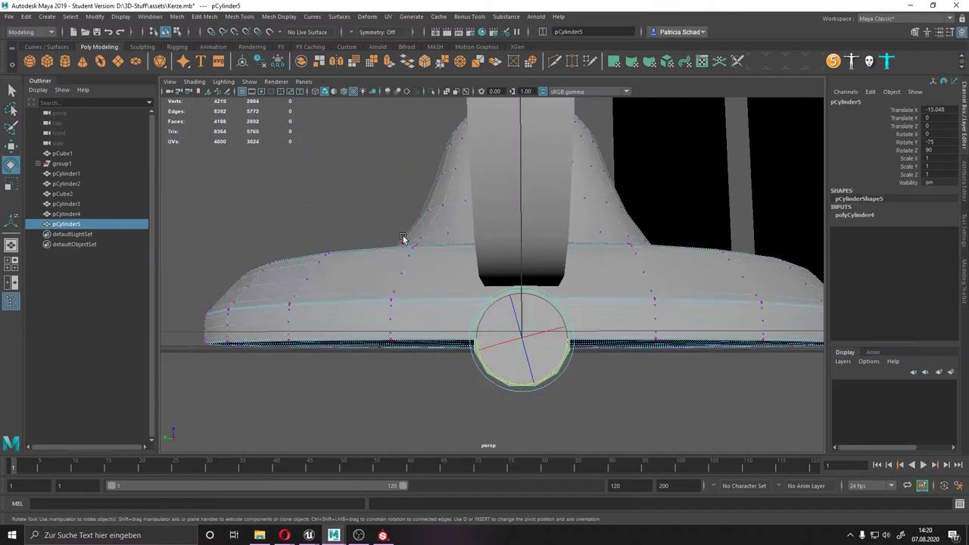
right_drag(412, 260, 381, 255)
alt+drag(545, 346, 581, 332)
key(F8)
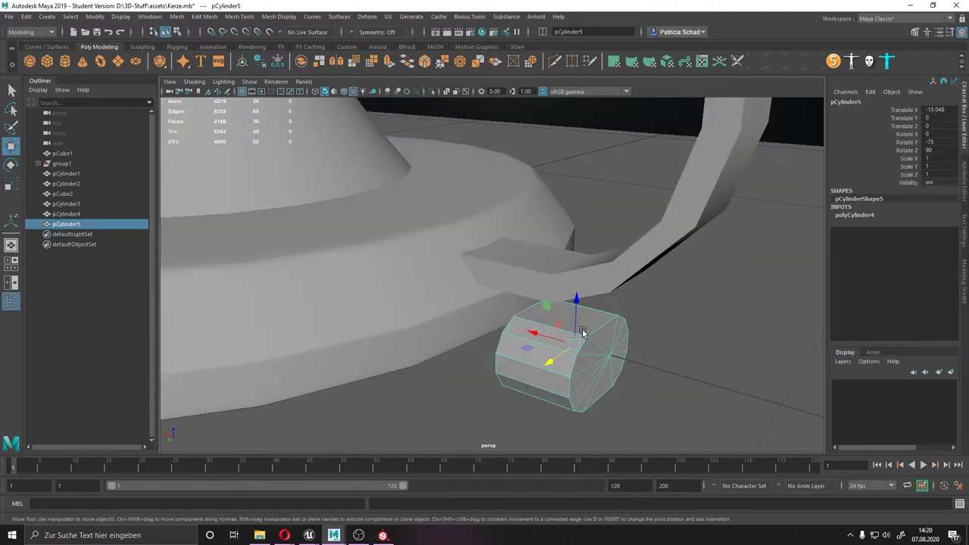
key(e)
mouse_move(496, 306)
alt+mouse_down()
mouse_move(537, 243)
mouse_move(504, 306)
mouse_move(695, 317)
mouse_move(421, 247)
mouse_move(451, 256)
mouse_move(575, 243)
mouse_move(520, 283)
alt+mouse_up()
key(ctrl+z)
click(520, 282)
Step: Frame the small cylinder and inspect it against the handle strip
key(f)
mouse_move(385, 229)
alt+mouse_down()
mouse_move(493, 217)
mouse_move(457, 252)
alt+mouse_up()
key(ctrl+shift+t)
mouse_move(494, 292)
alt+mouse_down()
mouse_move(476, 232)
mouse_move(567, 181)
alt+mouse_up()
key(r)
mouse_move(460, 233)
alt+mouse_down()
mouse_move(347, 205)
mouse_move(338, 277)
alt+mouse_up()
click(347, 205)
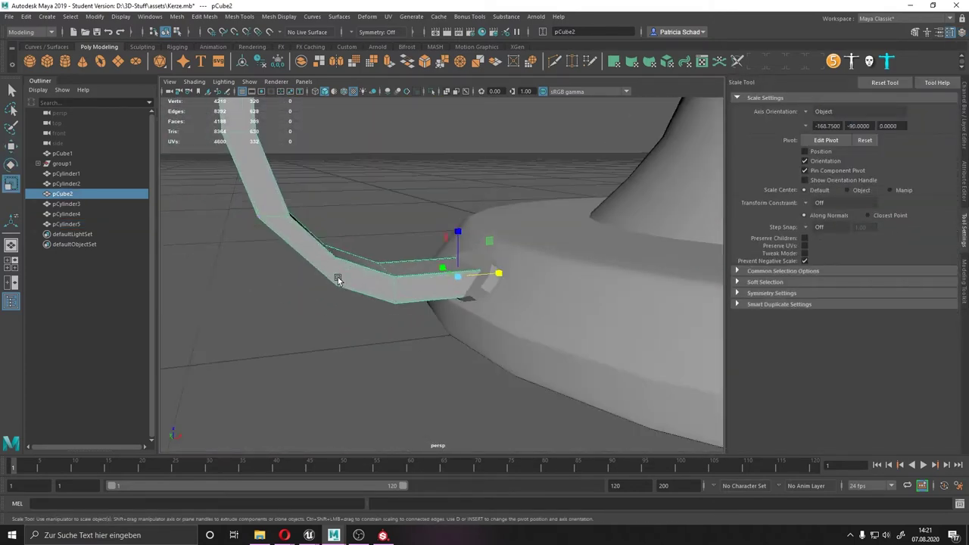
key(w)
alt+drag(389, 188, 508, 269)
click(603, 288)
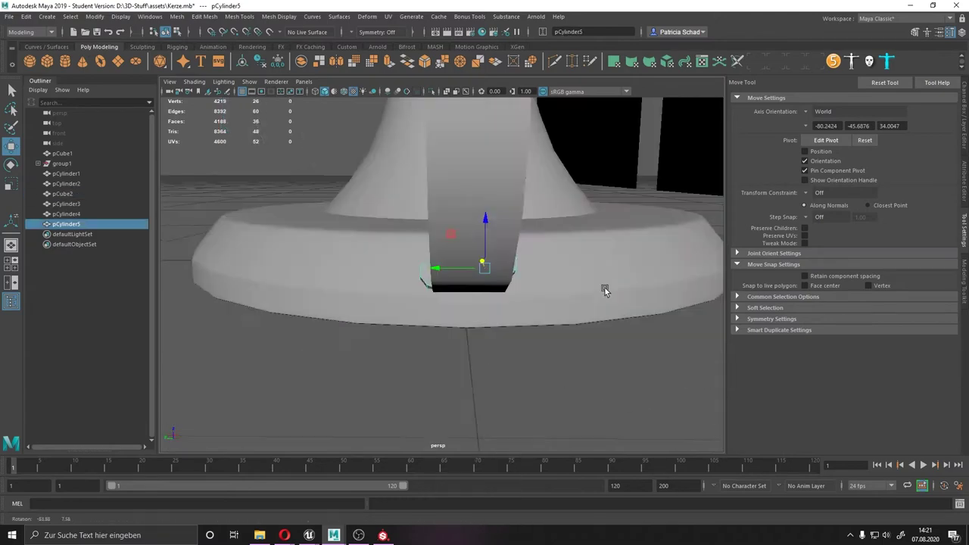
key(f)
mouse_move(480, 232)
alt+mouse_down()
mouse_move(346, 281)
mouse_move(427, 251)
mouse_move(401, 279)
mouse_move(414, 347)
alt+mouse_up()
Step: Reset the cylinder's rotation and squash it into a thin disc
key(e)
mouse_move(485, 256)
alt+mouse_down()
mouse_move(227, 212)
mouse_move(542, 225)
mouse_move(509, 244)
mouse_move(503, 191)
mouse_move(684, 281)
mouse_move(482, 250)
mouse_move(394, 211)
mouse_move(392, 284)
alt+mouse_up()
key(w)
key(ctrl+z)
key(ctrl+z)
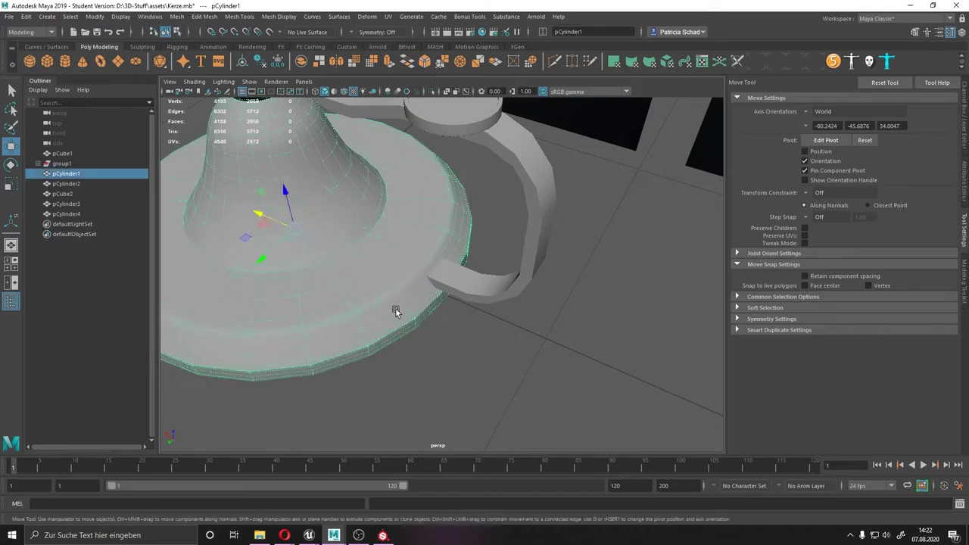
key(e)
alt+drag(310, 257, 257, 261)
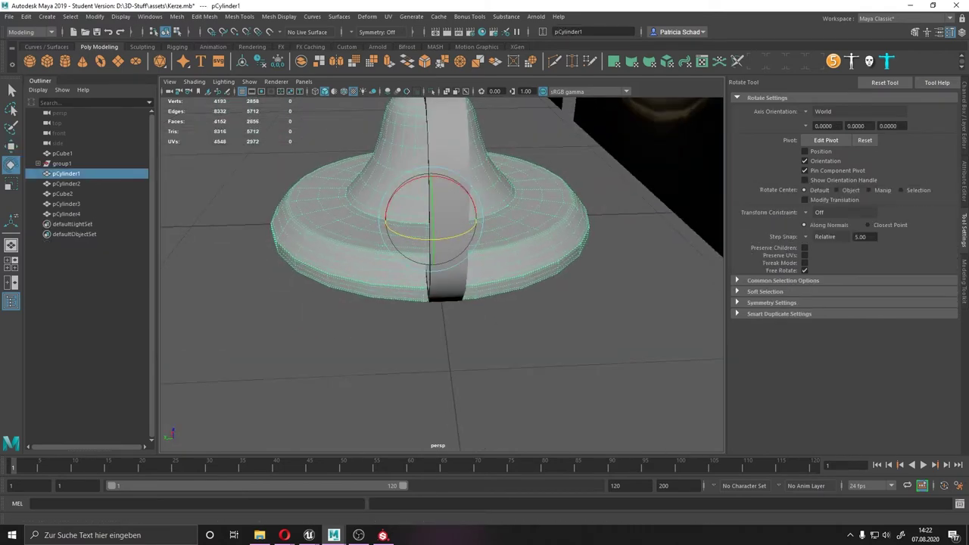
key(ctrl+a)
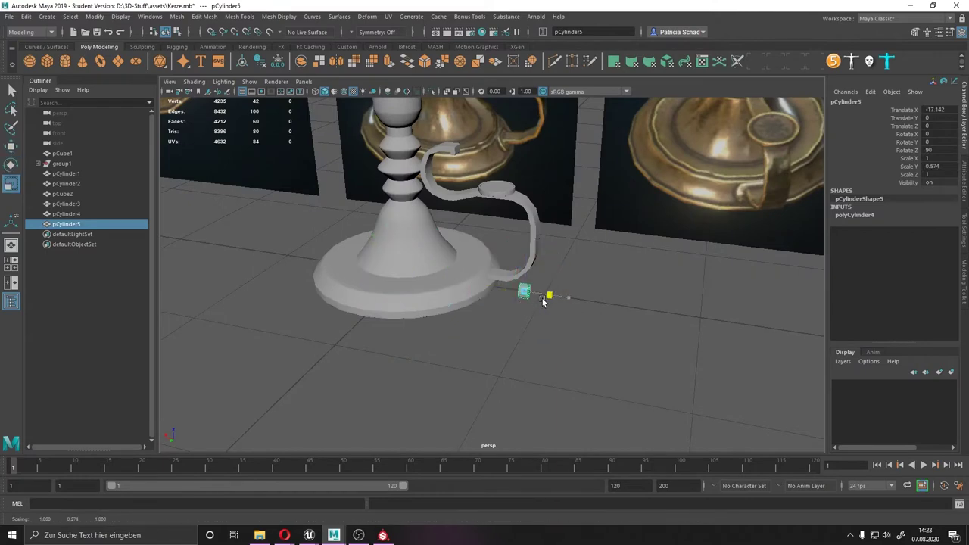
key(f)
key(r)
mouse_move(498, 299)
mouse_down()
mouse_move(502, 264)
mouse_move(489, 222)
mouse_move(502, 256)
mouse_up()
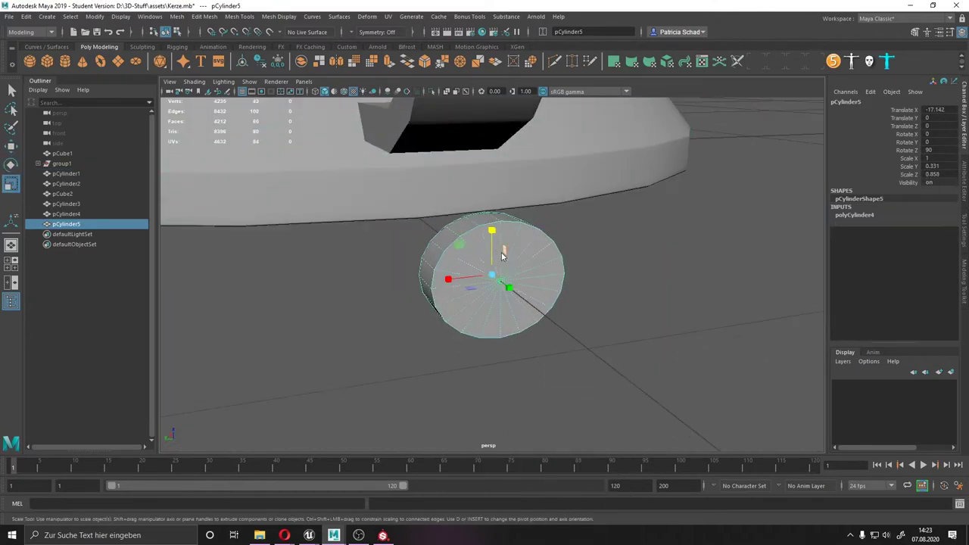
Step: Position the flattened cylinder against the base edge at the handle's foot
key(w)
mouse_move(509, 313)
alt+mouse_down()
mouse_move(621, 287)
mouse_move(454, 265)
mouse_move(315, 216)
mouse_move(402, 198)
alt+mouse_up()
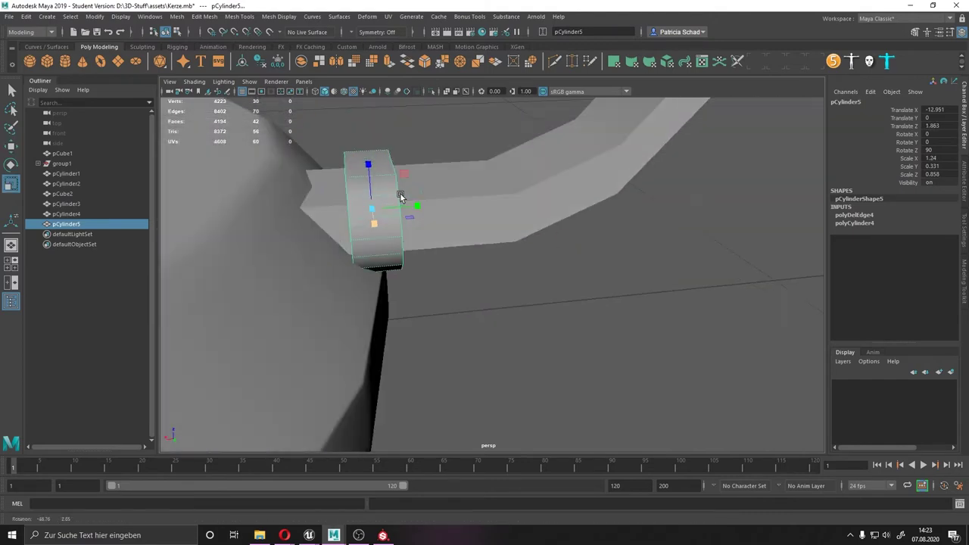
drag(326, 219, 321, 220)
mouse_move(322, 220)
alt+mouse_down()
mouse_move(364, 212)
mouse_move(358, 236)
mouse_move(409, 216)
mouse_move(439, 221)
alt+mouse_up()
click(445, 221)
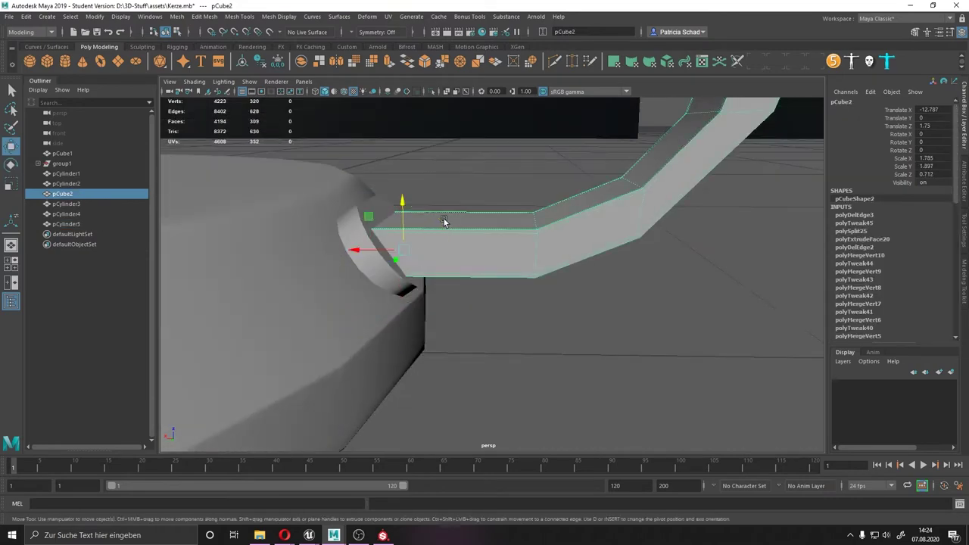
click(366, 240)
alt+drag(372, 220, 489, 268)
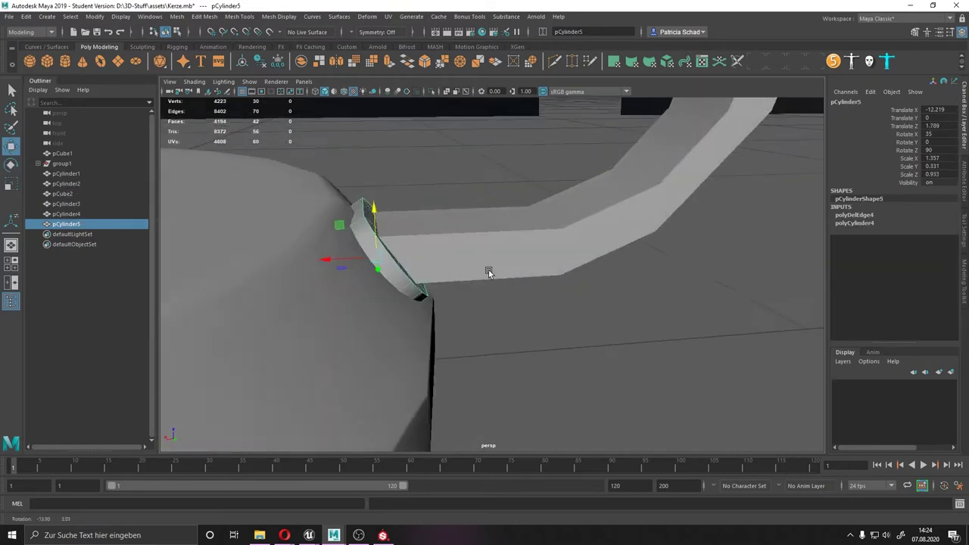
key(ctrl+z)
mouse_move(303, 159)
alt+mouse_down()
mouse_move(452, 317)
mouse_move(333, 218)
mouse_move(377, 214)
mouse_move(442, 300)
mouse_move(377, 260)
mouse_move(379, 242)
mouse_move(364, 242)
mouse_move(378, 225)
alt+mouse_up()
key(e)
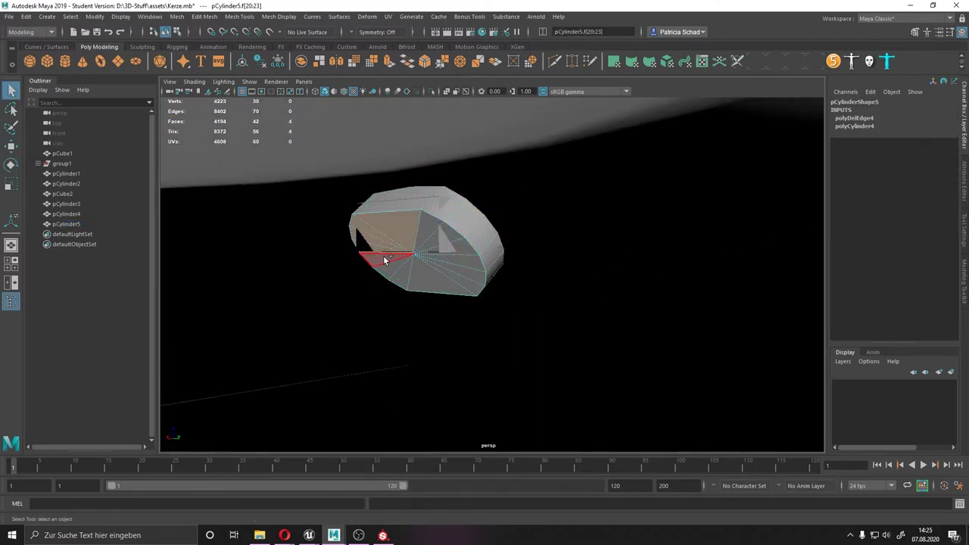
alt+drag(454, 240, 330, 236)
Step: Bevel the ring's edges at 0.08 fraction with 2 segments, then select the handle strip
click(964, 280)
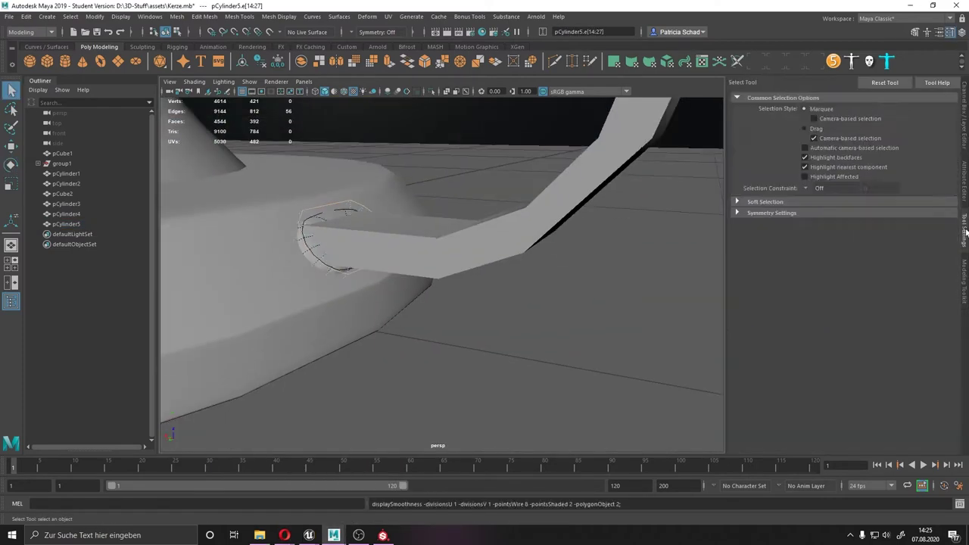
click(935, 336)
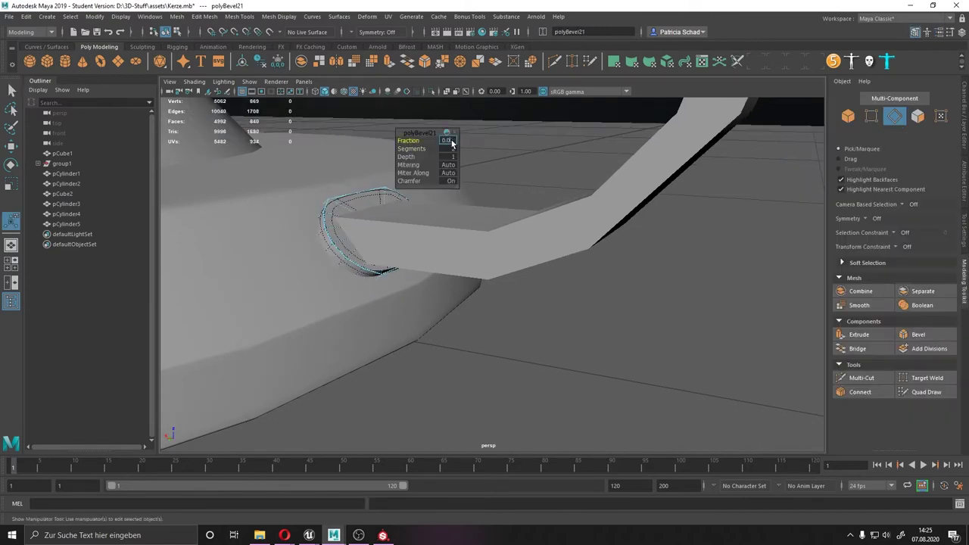
scroll(451, 141, up, 5)
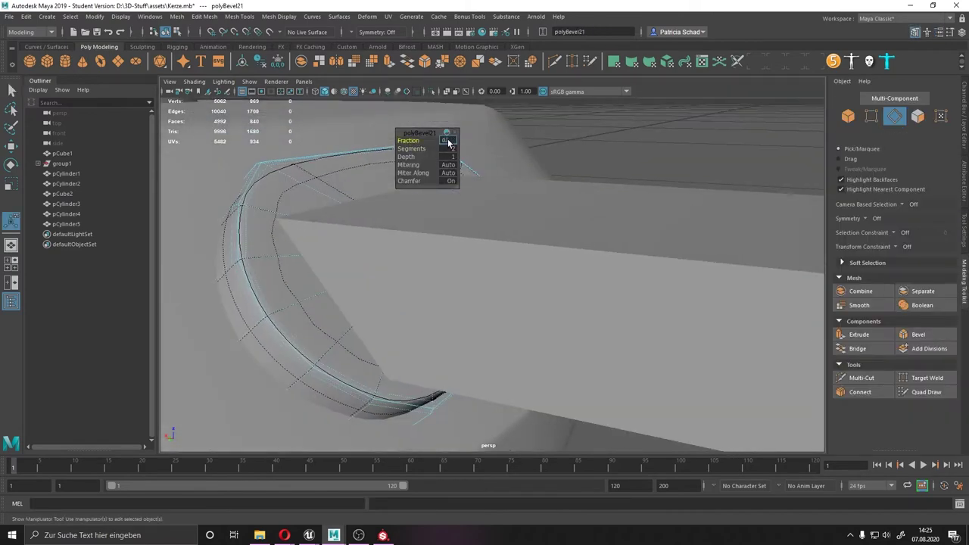
alt+drag(449, 143, 325, 174)
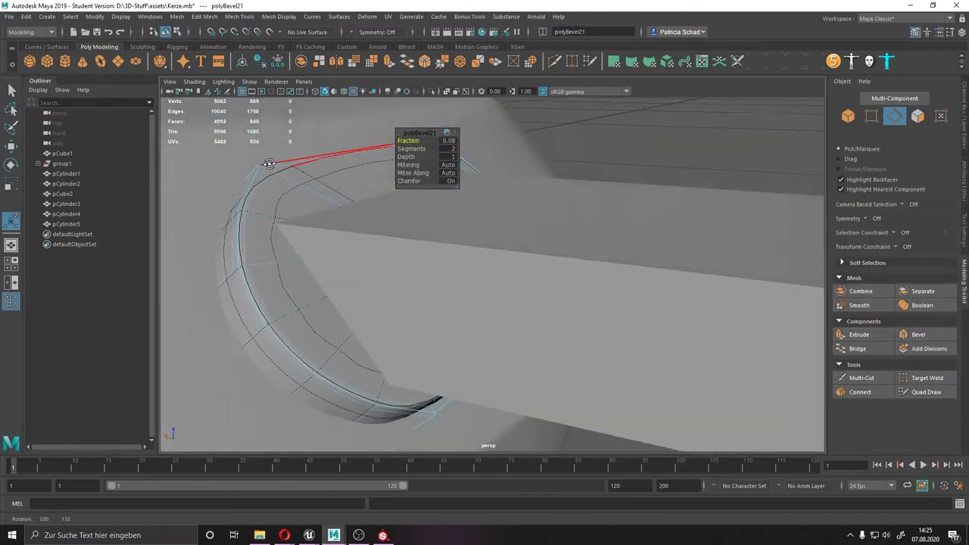
right_drag(519, 141, 588, 119)
click(575, 273)
Step: Smooth the handle strip pCube2, save the scene, and select the small cylinder
click(355, 61)
alt+drag(386, 220, 400, 245)
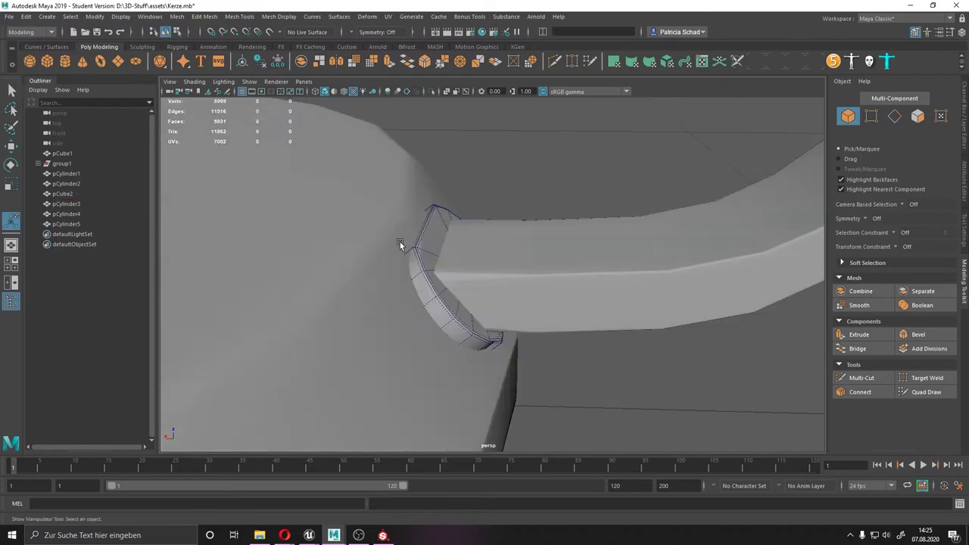
alt+drag(532, 266, 463, 279)
key(ctrl+s)
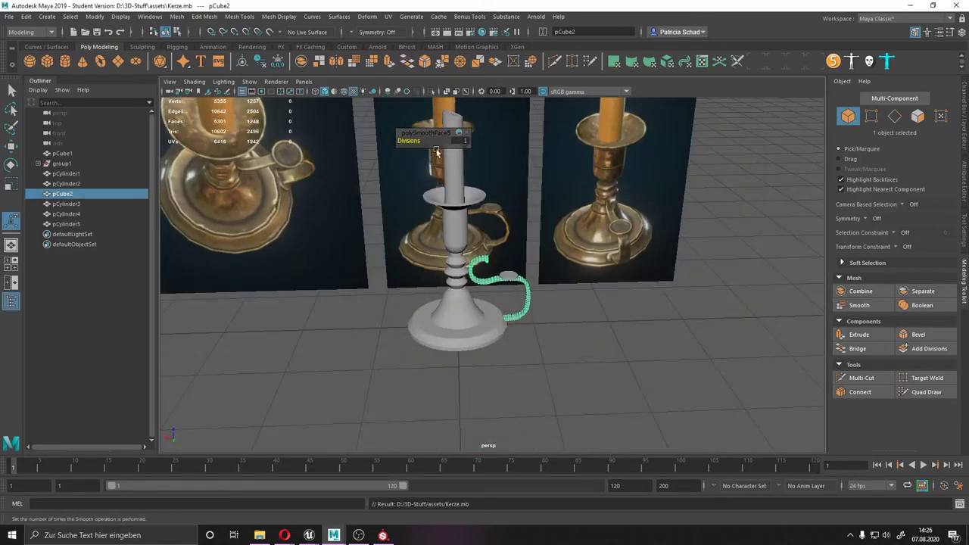
click(66, 224)
text(Kerze_high)
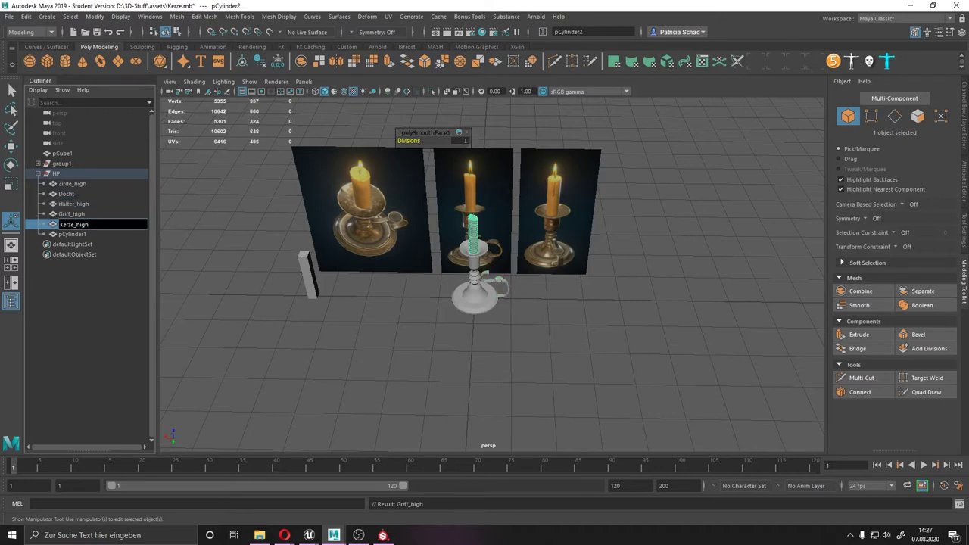
Step: Duplicate the HP group as HP1 and select its candle in edge mode
key(f)
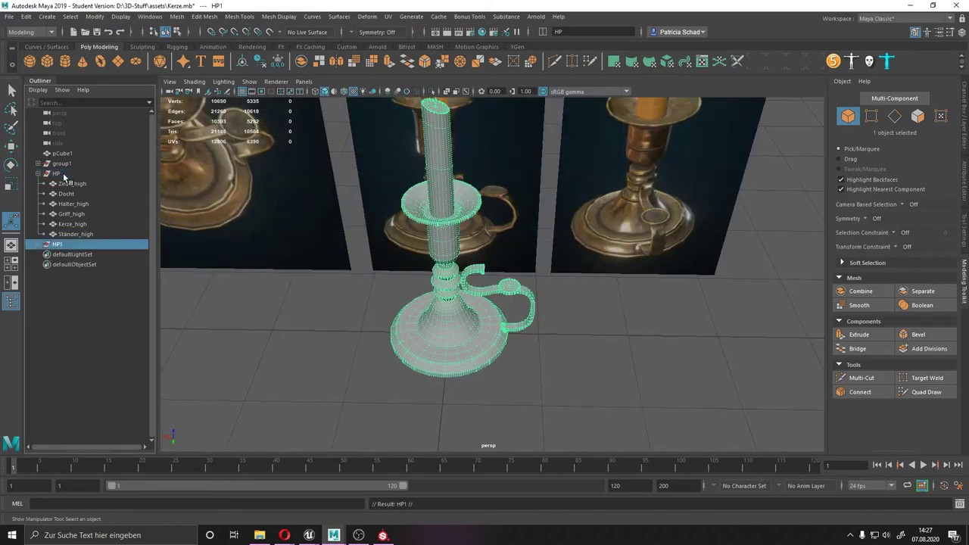
click(56, 174)
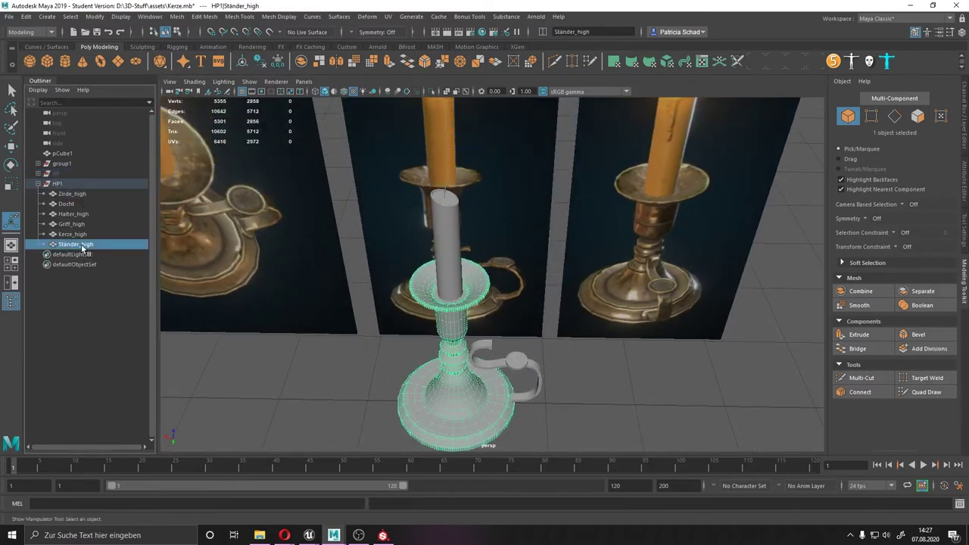
click(447, 227)
key(f)
mouse_move(393, 226)
alt+mouse_down()
mouse_move(424, 250)
mouse_move(439, 280)
alt+mouse_up()
key(F10)
Step: Select the extra edge loops around the candle's rim on Kerze_high
double_click(485, 356)
shift+double_click(437, 284)
double_click(444, 317)
key(f)
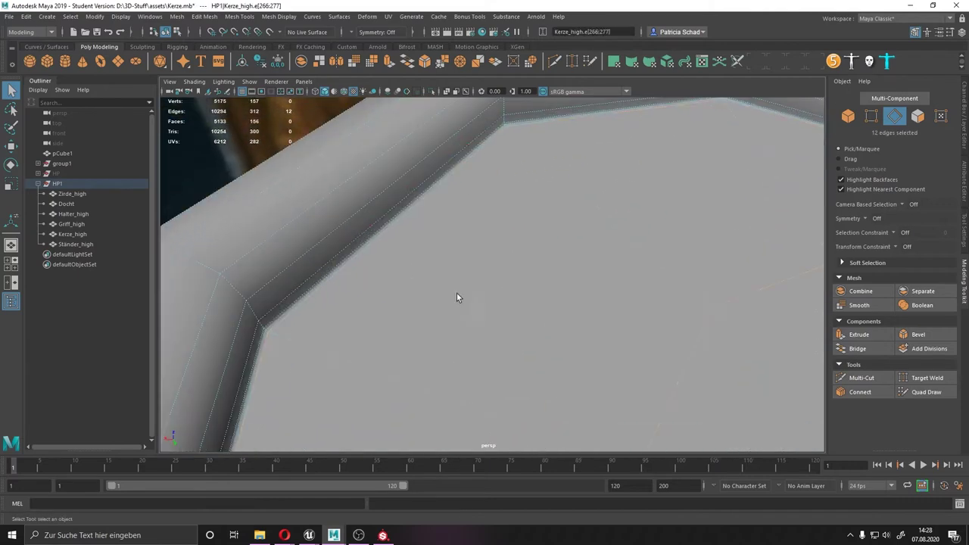
click(316, 275)
alt+drag(502, 318, 520, 220)
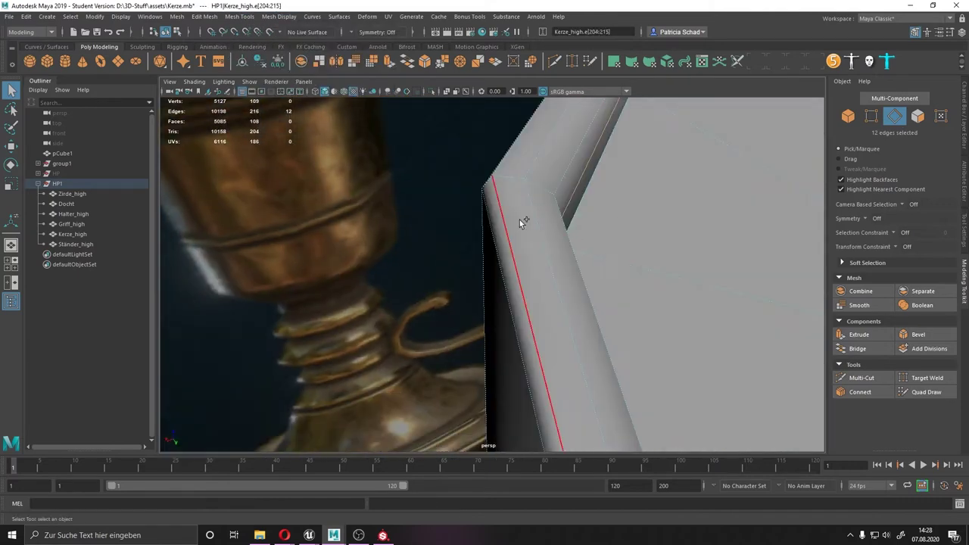
alt+middle_drag(520, 219, 578, 249)
mouse_move(578, 249)
alt+mouse_down()
mouse_move(520, 260)
mouse_move(512, 243)
alt+mouse_up()
alt+right_drag(511, 243, 343, 223)
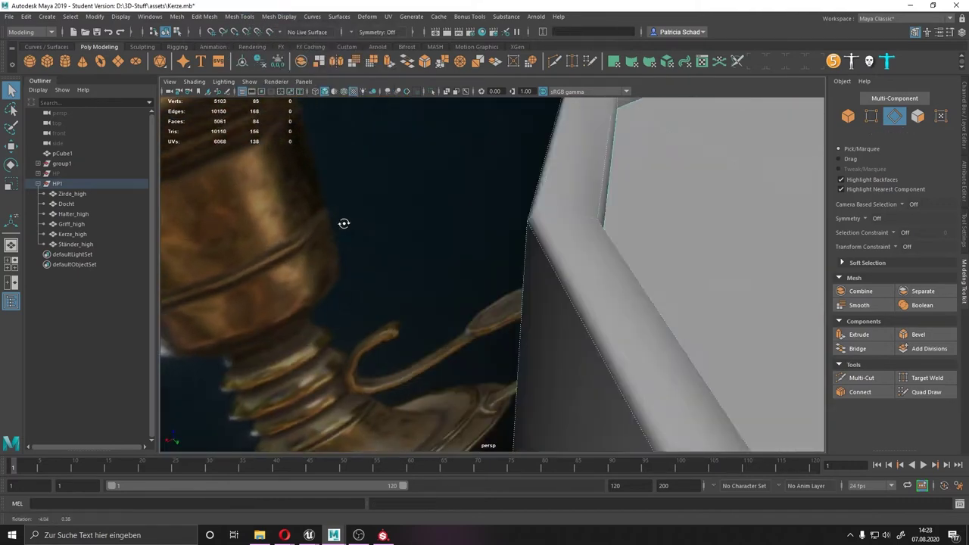
click(344, 223)
mouse_move(343, 223)
alt+mouse_down()
mouse_move(615, 306)
mouse_move(528, 285)
mouse_move(515, 175)
alt+mouse_up()
alt+right_drag(515, 175, 504, 222)
Step: Delete the candle's extra edge loops, undoing missteps, then select the holder dish
key(ctrl+z)
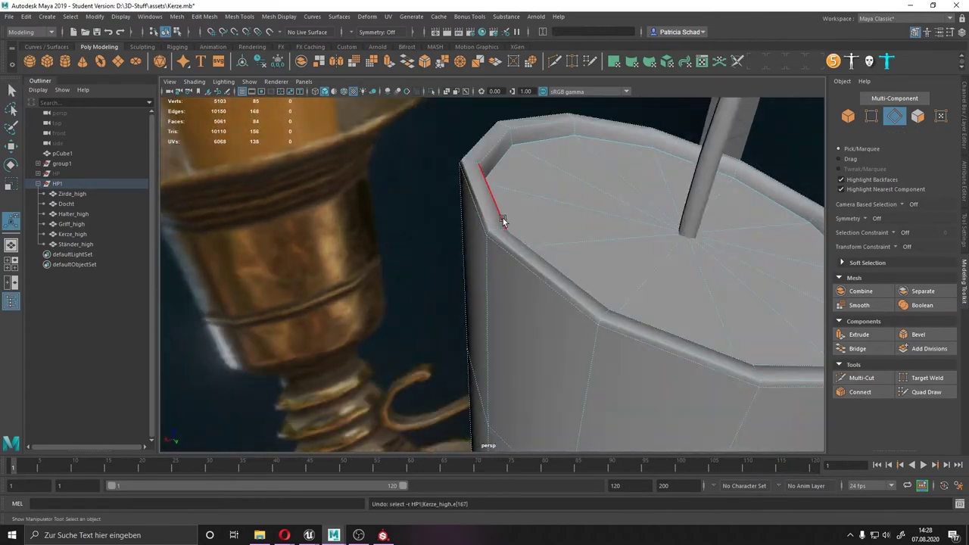
key(ctrl+z)
mouse_move(486, 216)
alt+mouse_down()
mouse_move(424, 228)
mouse_move(364, 293)
alt+mouse_up()
alt+right_drag(363, 293, 519, 353)
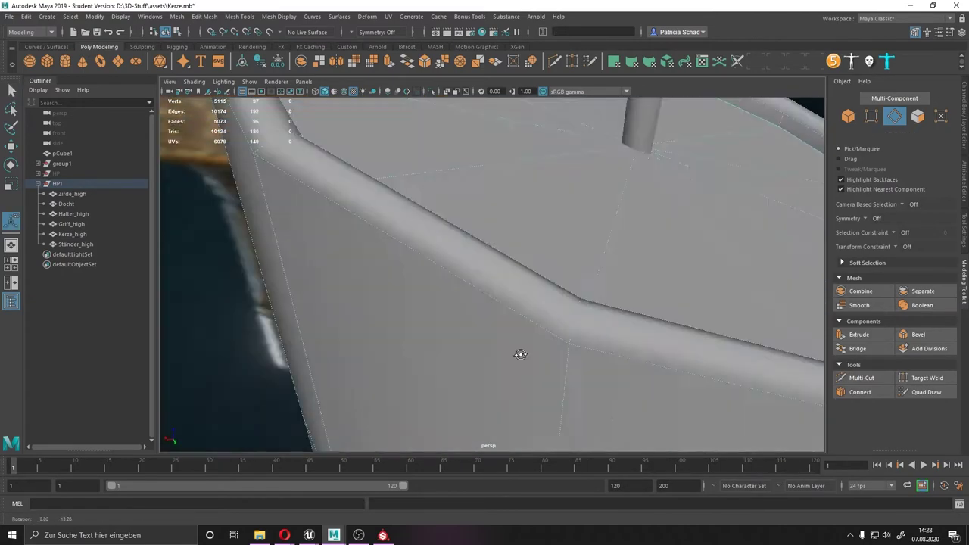
click(548, 166)
mouse_move(520, 353)
alt+mouse_down()
mouse_move(549, 174)
mouse_move(471, 368)
mouse_move(498, 259)
alt+mouse_up()
key(ctrl+z)
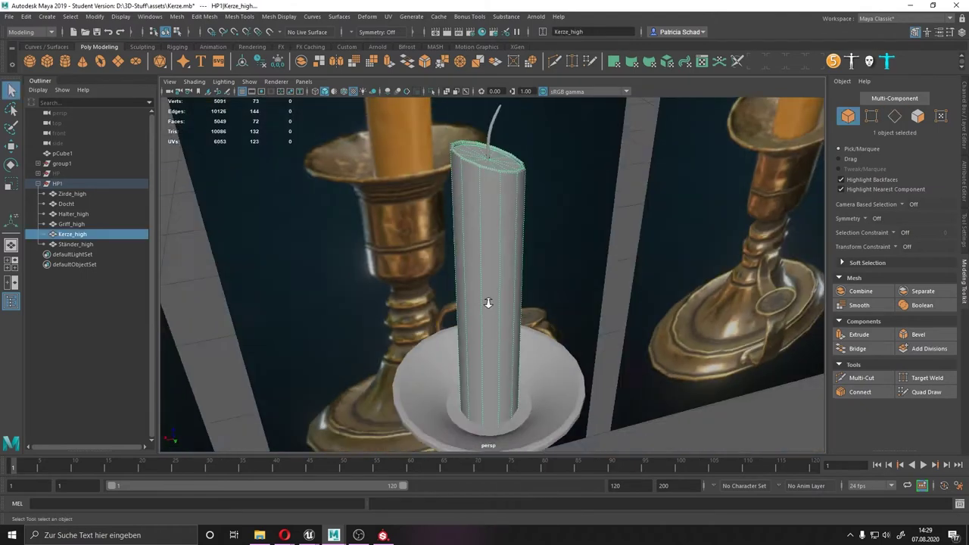
alt+right_drag(490, 298, 604, 389)
key(F8)
click(566, 253)
mouse_move(458, 205)
alt+mouse_down()
mouse_move(566, 253)
mouse_move(496, 190)
alt+mouse_up()
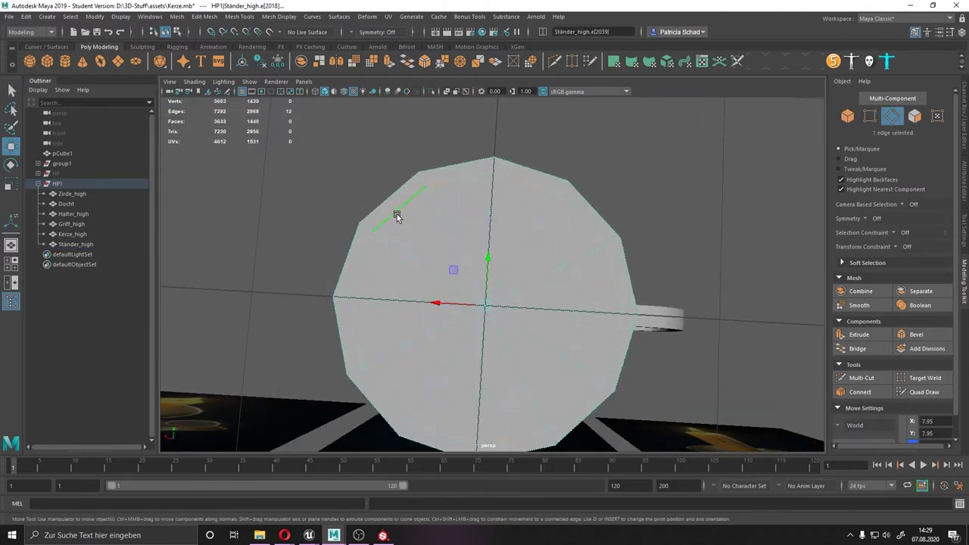
Step: Rename the candle object and delete a first edge loop on the holder
key(F8)
alt+drag(397, 218, 487, 385)
mouse_move(487, 386)
alt+right_down()
mouse_move(487, 251)
mouse_move(520, 220)
alt+right_up()
double_click(74, 234)
double_click(512, 316)
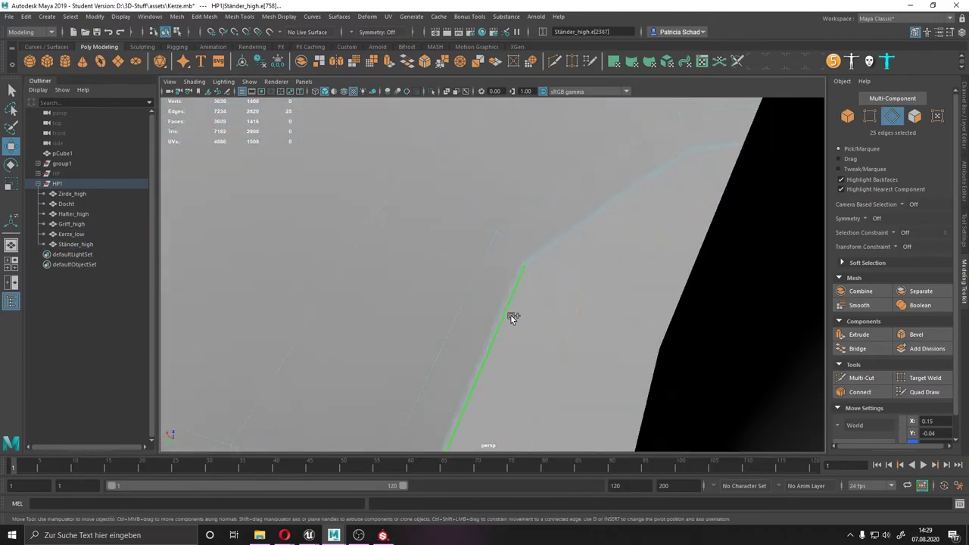
key(ctrl+z)
key(ctrl+z)
key(ctrl+z)
key(ctrl+z)
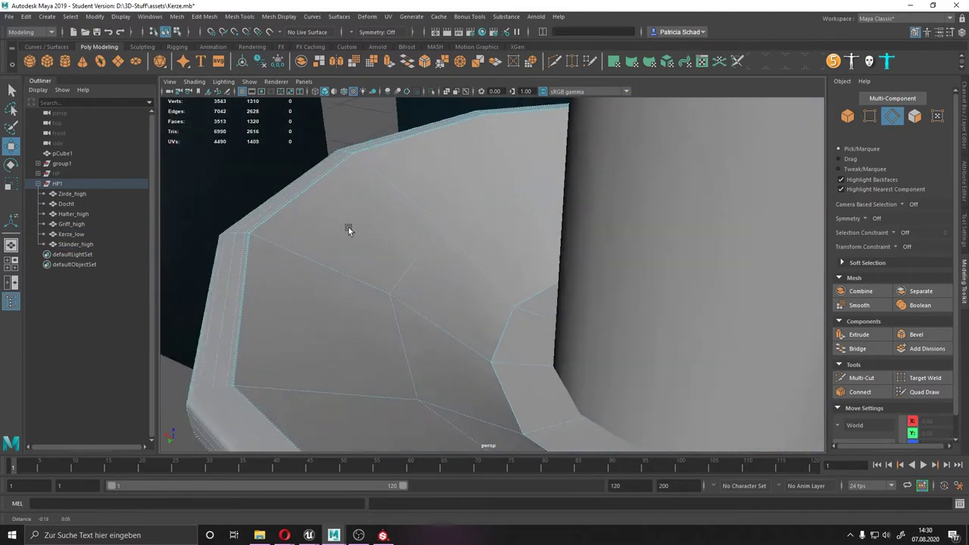
key(ctrl+z)
Step: Delete further edge loops around the stand's rim
double_click(274, 207)
alt+drag(290, 212, 278, 297)
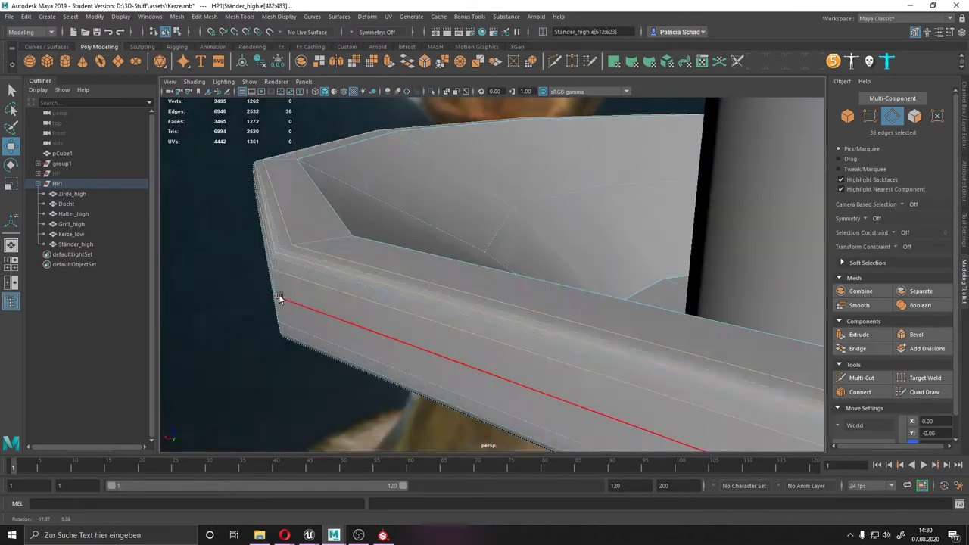
key(ctrl+z)
key(ctrl+z)
key(ctrl+z)
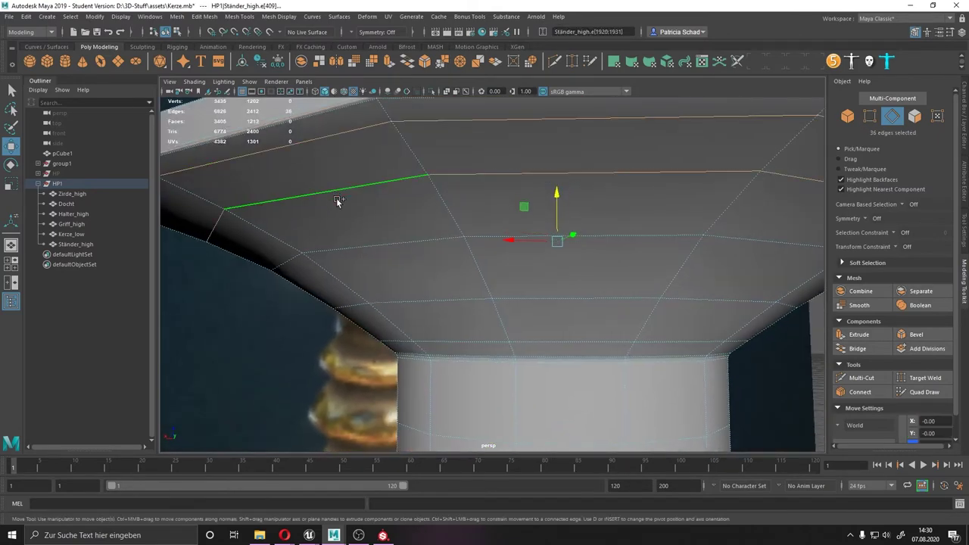
key(ctrl+z)
key(ctrl+z)
key(ctrl+z)
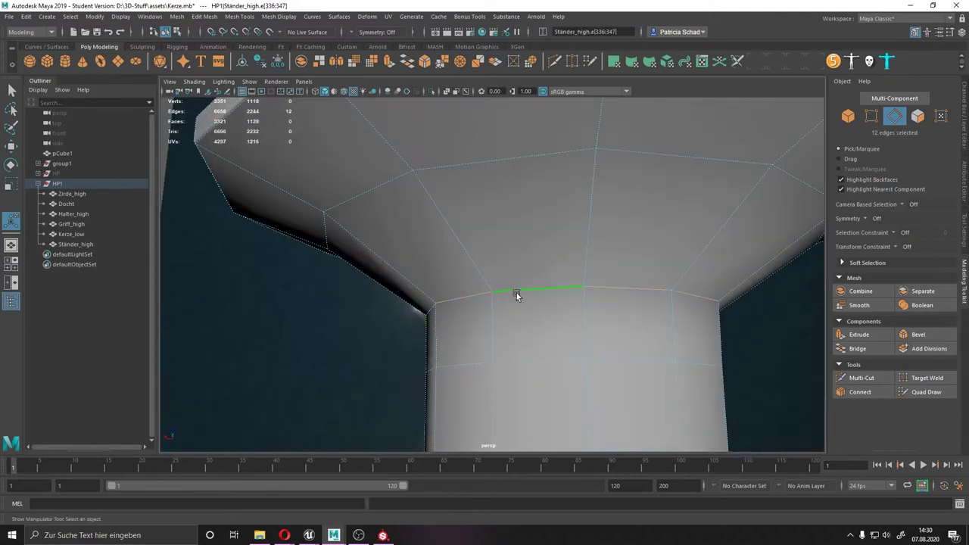
key(ctrl+z)
key(ctrl+z)
key(ctrl+z)
key(ctrl+z)
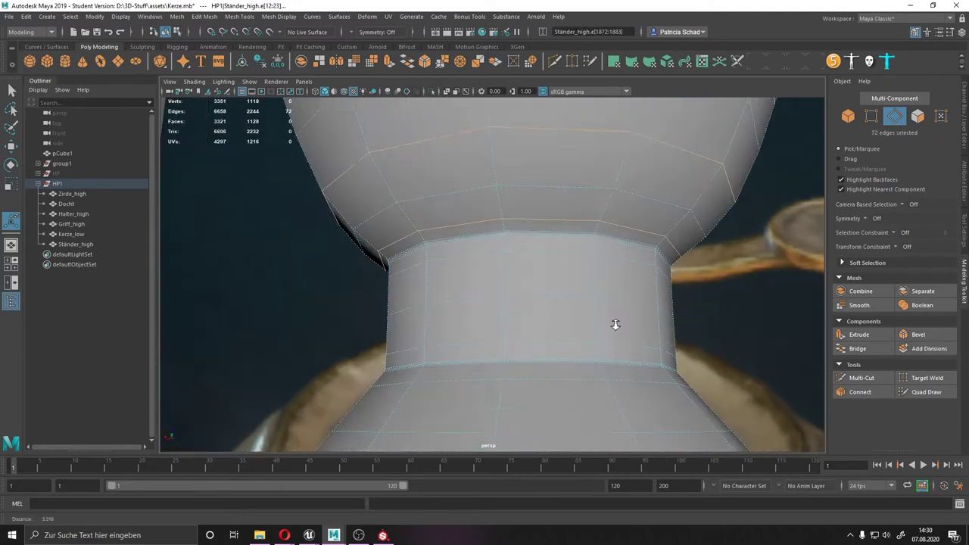
key(ctrl+z)
key(ctrl+z)
key(ctrl+z)
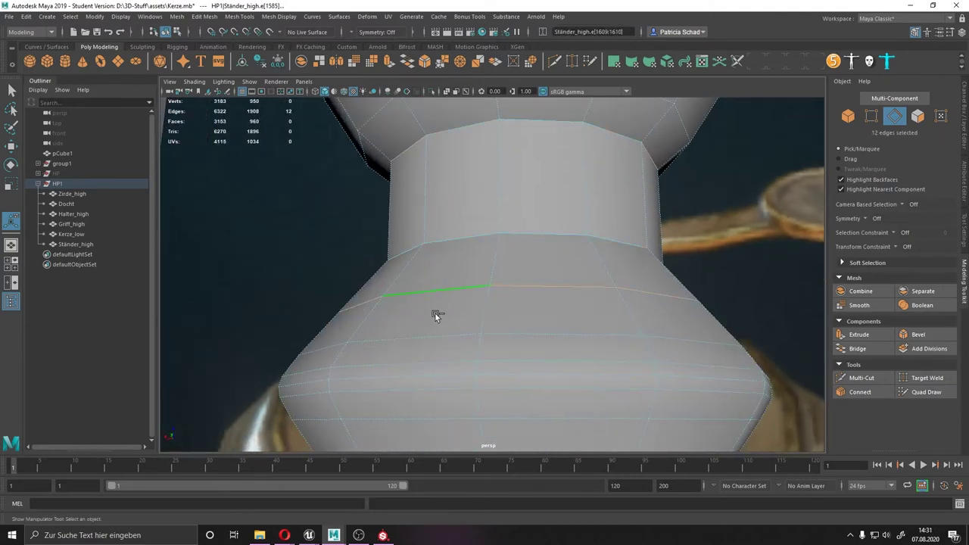
Step: Delete the remaining body and base edge loops and rename the stand Ständer_low
key(ctrl+z)
key(ctrl+z)
key(ctrl+z)
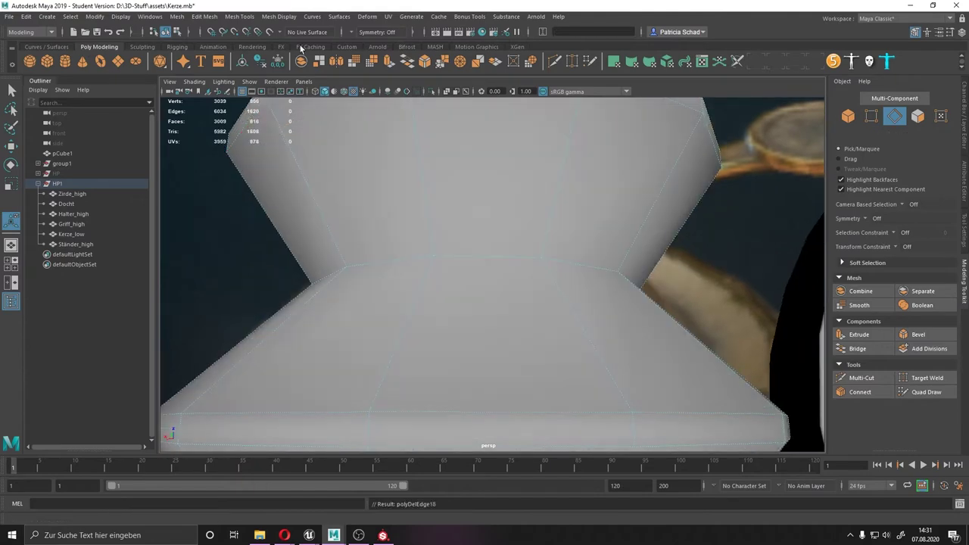
key(ctrl+z)
key(ctrl+z)
key(ctrl+z)
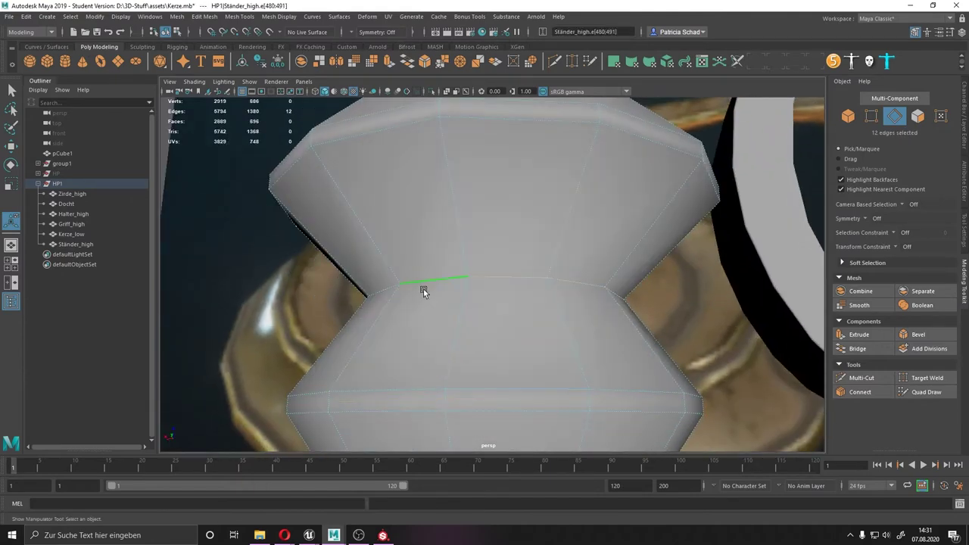
key(ctrl+z)
key(ctrl+z)
key(ctrl+z)
key(ctrl+z)
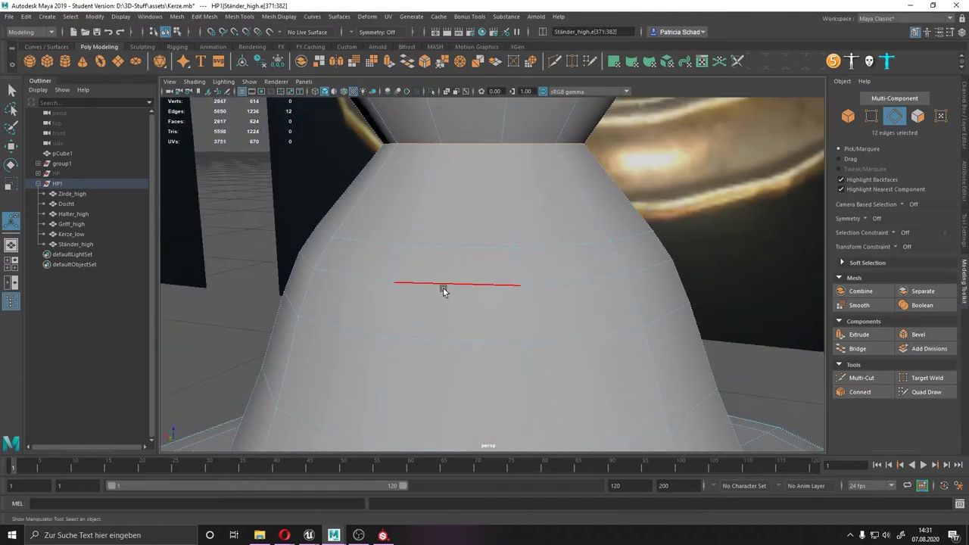
key(ctrl+z)
key(ctrl+z)
key(ctrl+z)
key(ctrl+z)
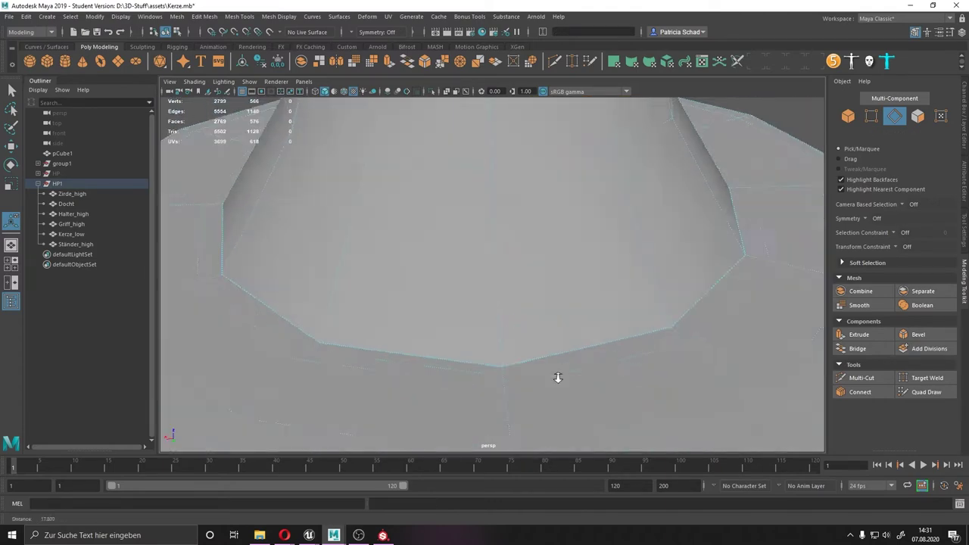
key(ctrl+z)
key(ctrl+z)
key(ctrl+z)
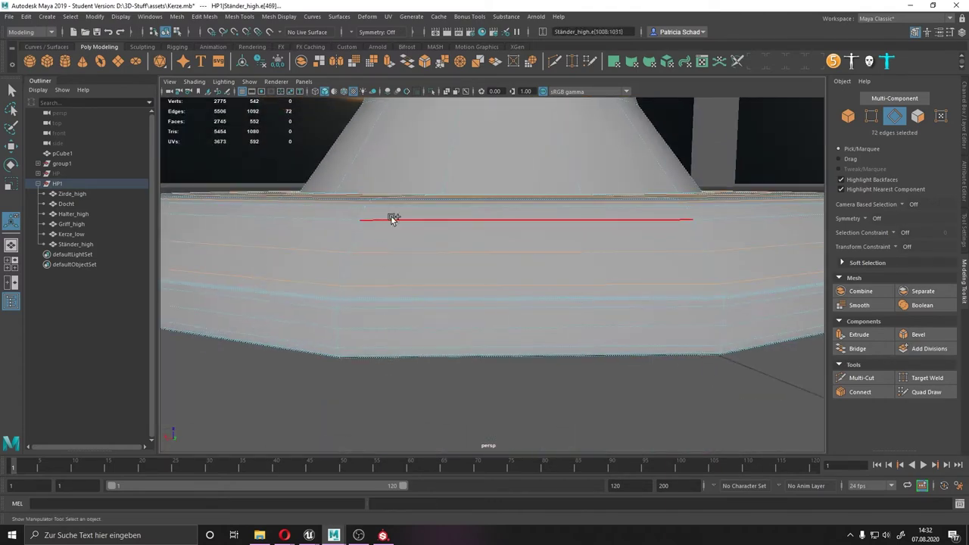
key(ctrl+z)
key(ctrl+z)
key(ctrl+z)
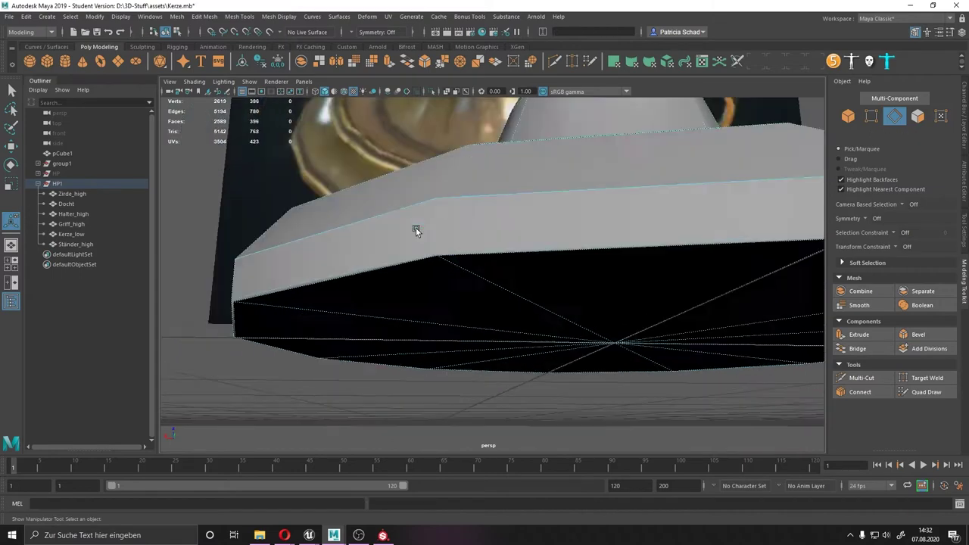
key(ctrl+z)
right_drag(422, 258, 443, 291)
double_click(76, 244)
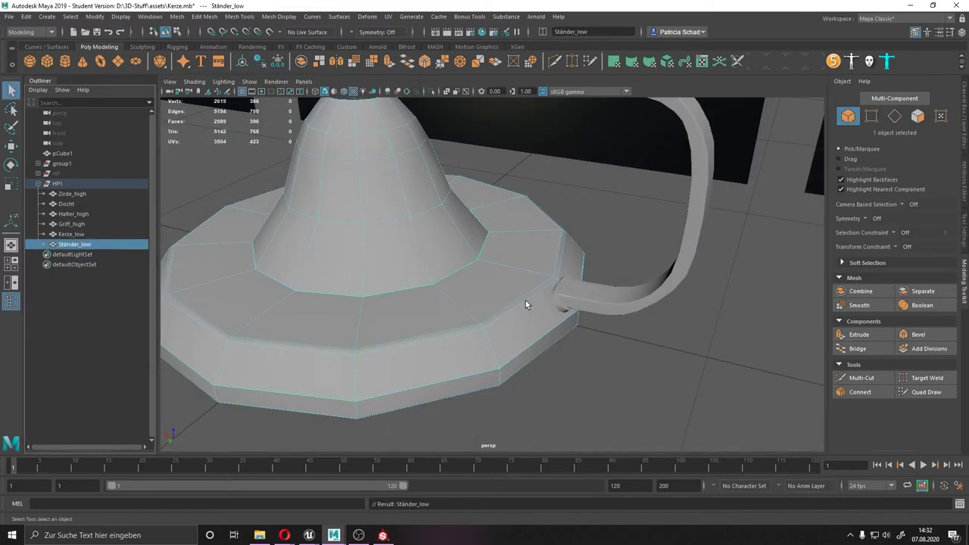
Step: Remove the extra edge loops from the decorative ring to make it low-poly
key(ctrl+z)
key(ctrl+z)
key(ctrl+z)
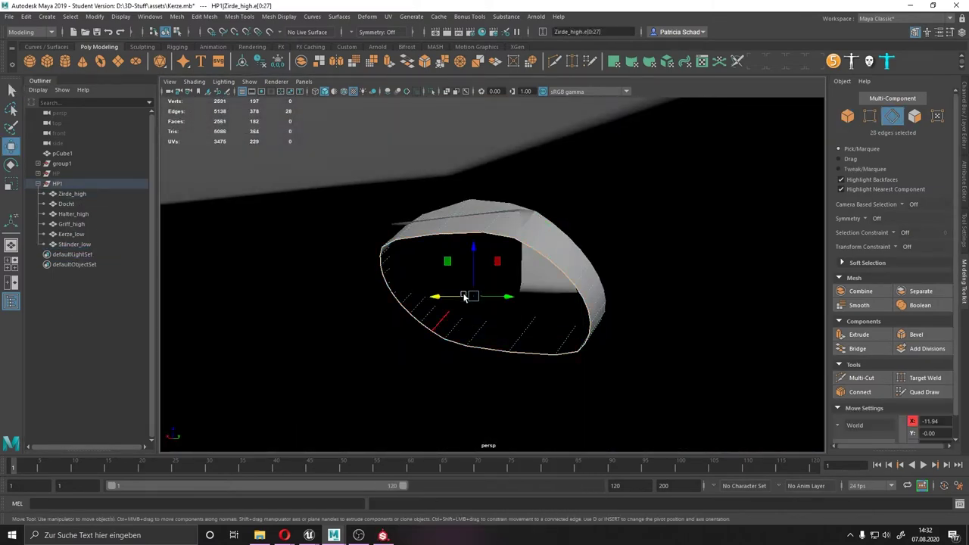
key(ctrl+z)
key(ctrl+z)
key(ctrl+z)
key(ctrl+z)
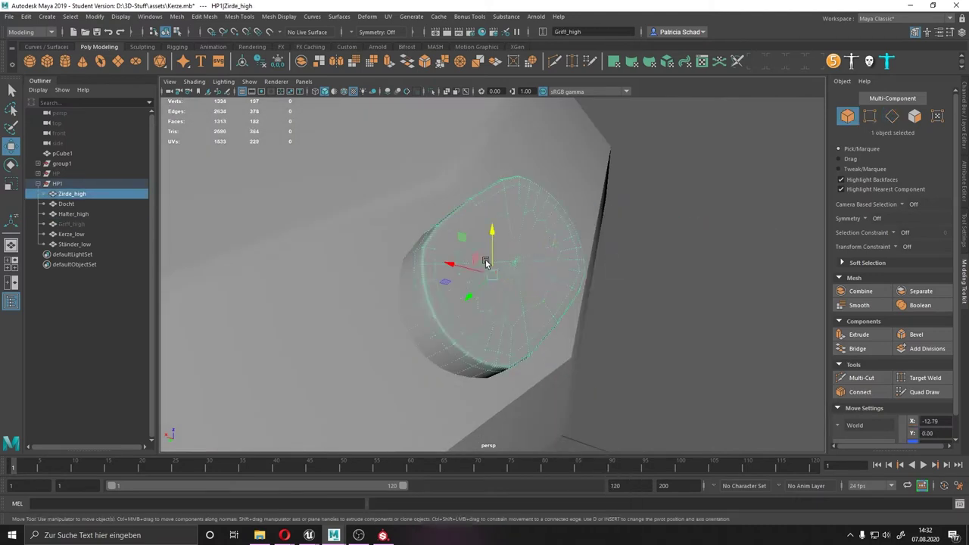
key(ctrl+z)
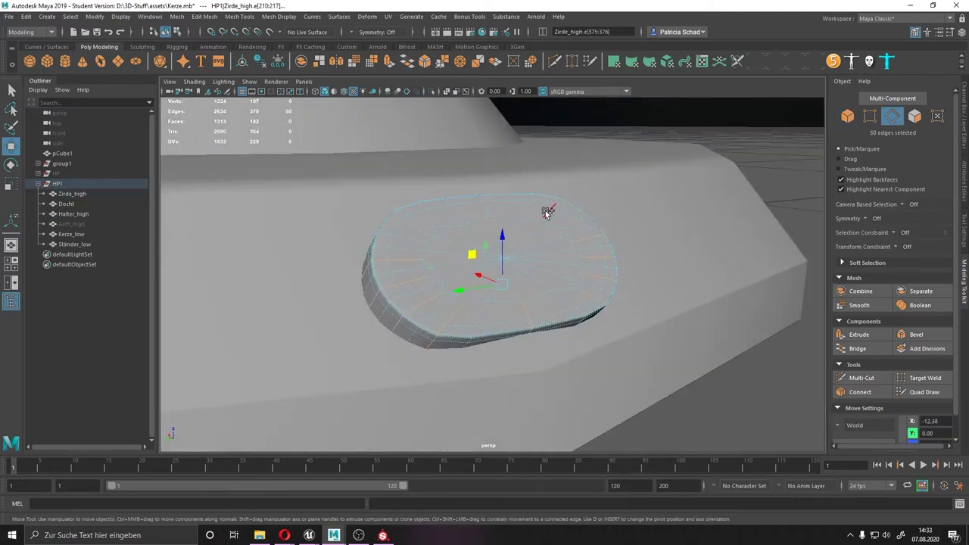
key(ctrl+z)
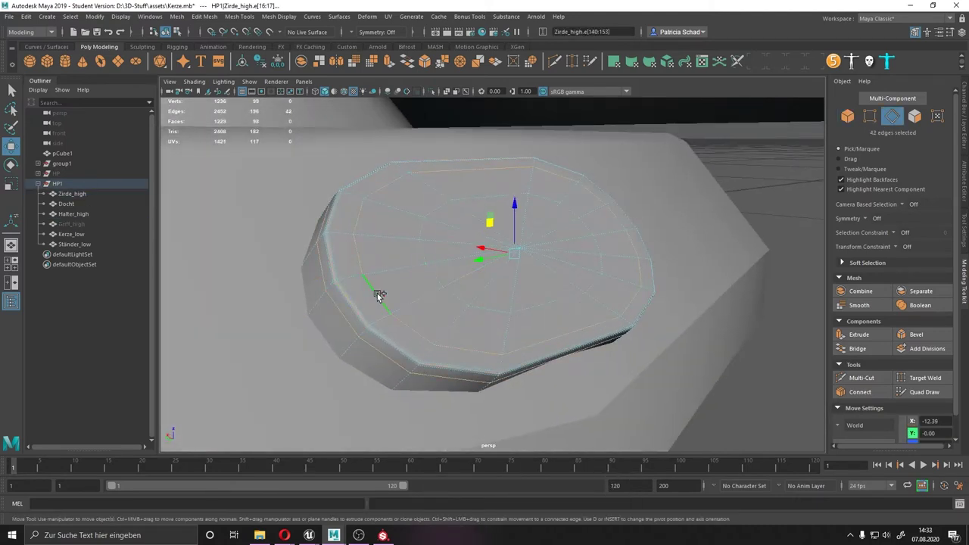
key(ctrl+z)
key(ctrl+z)
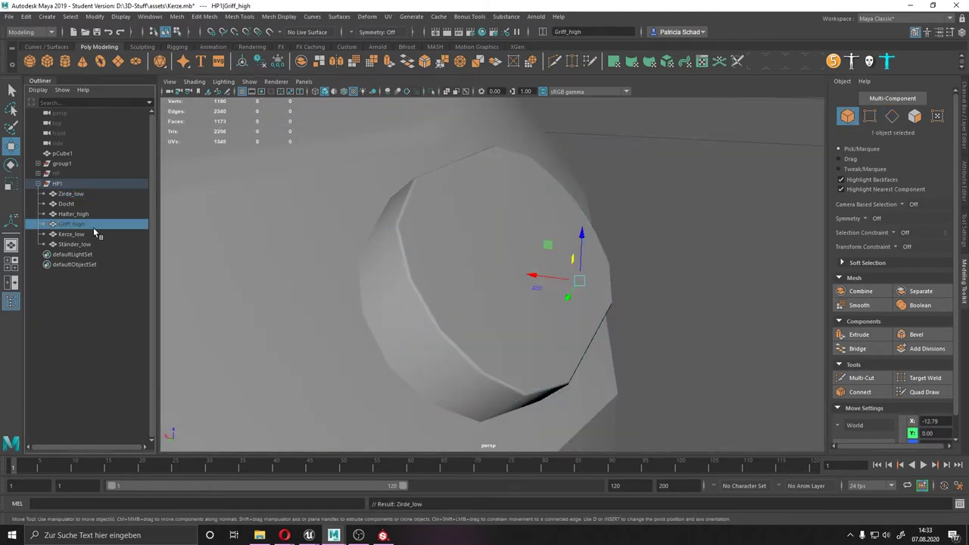
Step: Delete unneeded edges on the Griff_high handle
key(f)
alt+drag(482, 257, 432, 284)
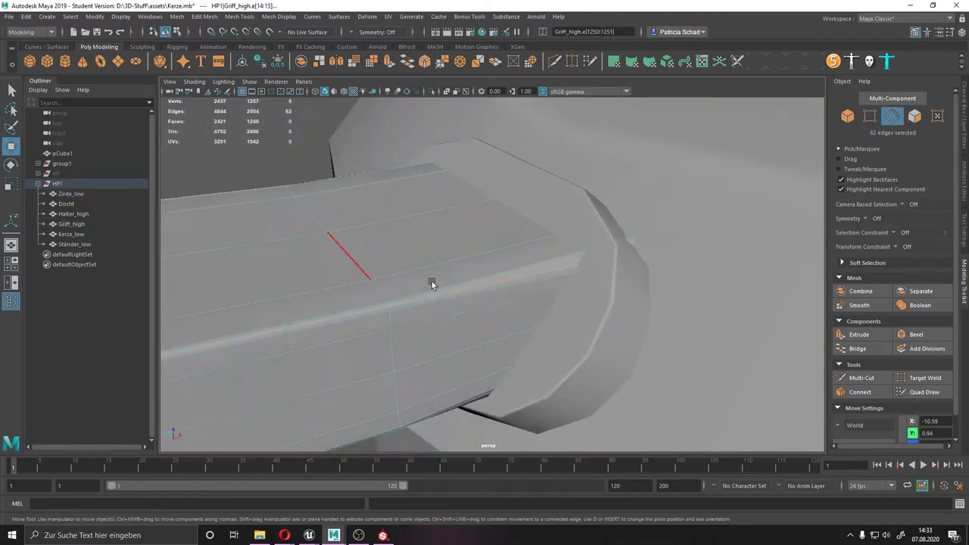
click(377, 192)
alt+drag(377, 192, 439, 205)
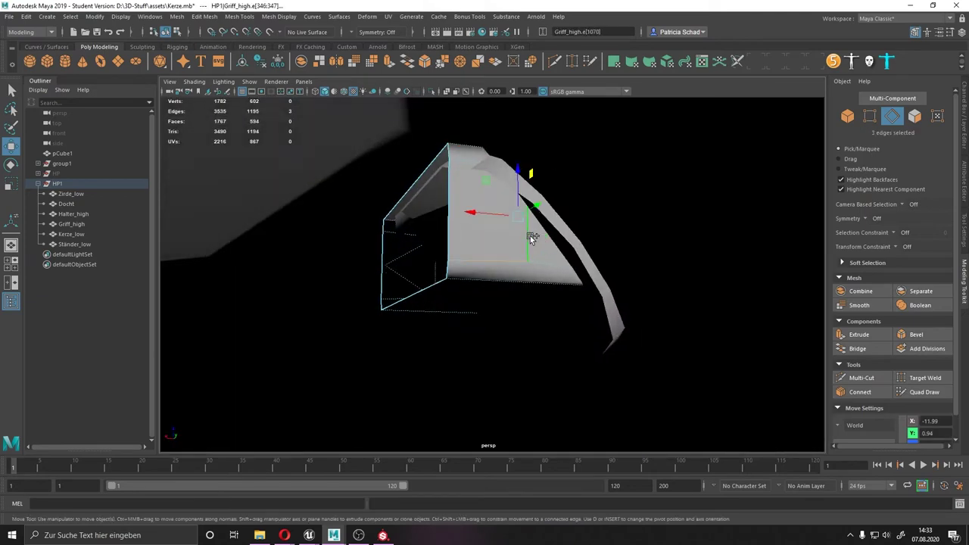
alt+drag(533, 239, 506, 223)
scroll(507, 223, up, 5)
ctrl+click(448, 242)
mouse_move(448, 242)
alt+mouse_down()
mouse_move(420, 249)
mouse_move(472, 260)
mouse_move(494, 298)
alt+mouse_up()
key(Delete)
Step: Target Weld stray handle vertices onto the corner and their neighbours
shift+right_drag(487, 255, 420, 229)
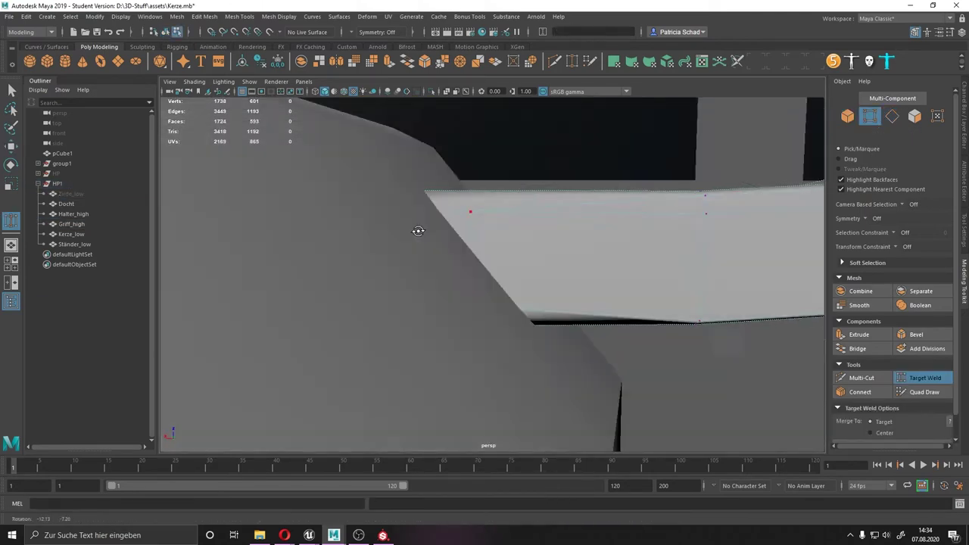
mouse_move(419, 229)
alt+mouse_down()
mouse_move(519, 209)
mouse_move(586, 227)
mouse_move(530, 250)
alt+mouse_up()
key(q)
key(f)
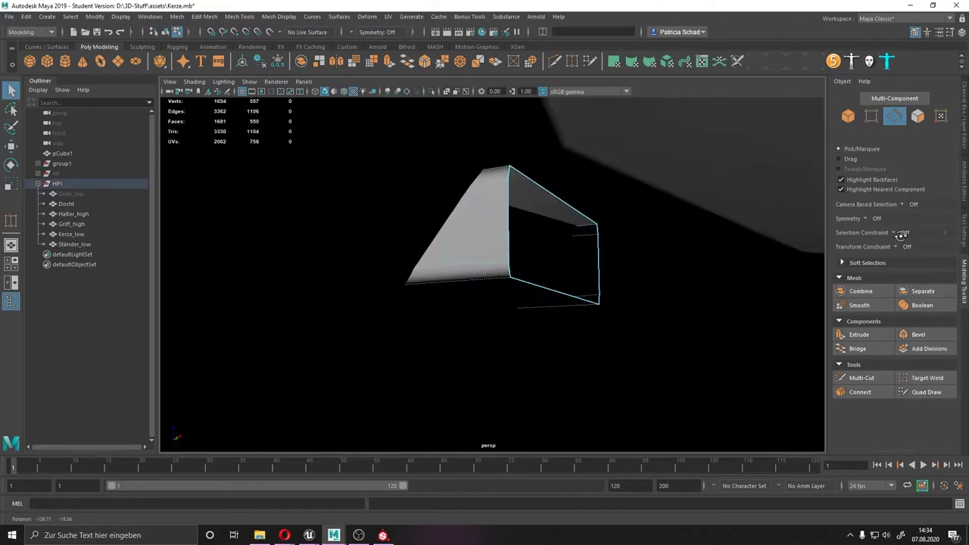
click(474, 271)
scroll(485, 274, up, 5)
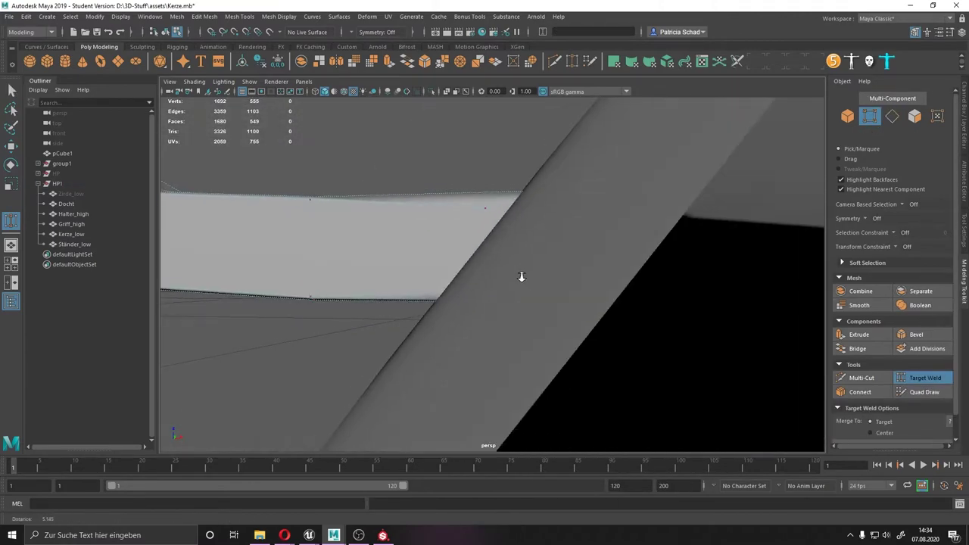
scroll(522, 275, down, 5)
drag(522, 257, 523, 237)
scroll(524, 237, up, 5)
key(q)
scroll(553, 267, down, 5)
Step: Weld two pairs of stray vertices together on the curved handle
double_click(577, 270)
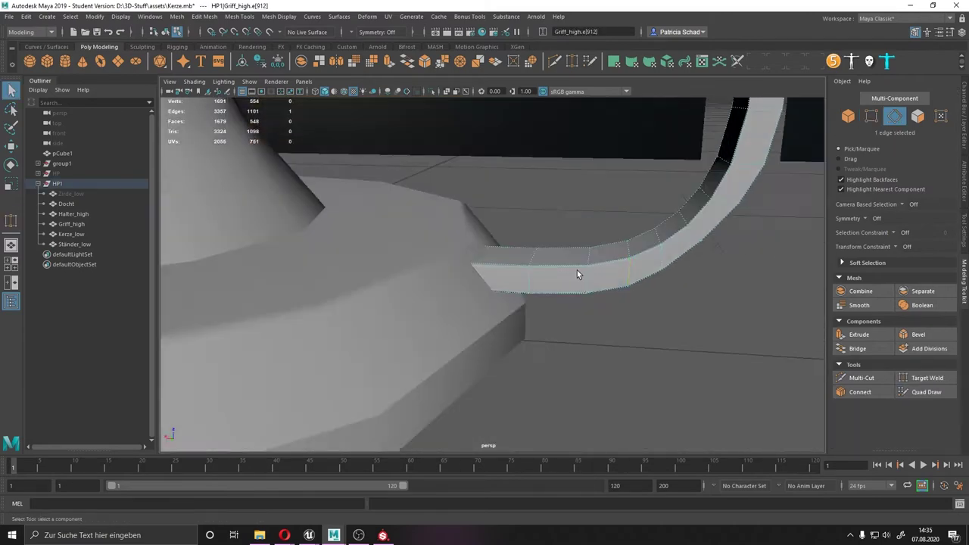
mouse_move(577, 270)
alt+mouse_down()
mouse_move(653, 171)
mouse_move(545, 199)
mouse_move(558, 275)
mouse_move(466, 288)
mouse_move(581, 275)
alt+mouse_up()
click(466, 288)
alt+drag(522, 357, 562, 368)
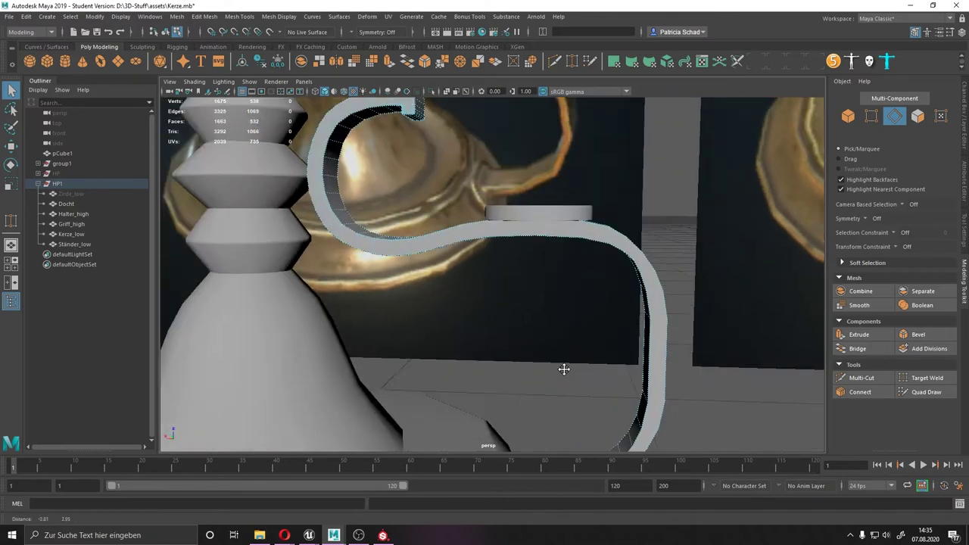
scroll(563, 368, up, 5)
alt+drag(589, 320, 382, 274)
key(F9)
drag(420, 320, 409, 338)
mouse_move(408, 338)
alt+mouse_down()
mouse_move(285, 313)
mouse_move(621, 217)
mouse_move(575, 344)
alt+mouse_up()
key(q)
key(F10)
Step: Delete a handle edge loop and Target Weld three more stray vertices into corners
mouse_move(591, 272)
alt+mouse_down()
mouse_move(577, 292)
mouse_move(588, 283)
mouse_move(407, 300)
alt+mouse_up()
click(576, 292)
key(ctrl+Delete)
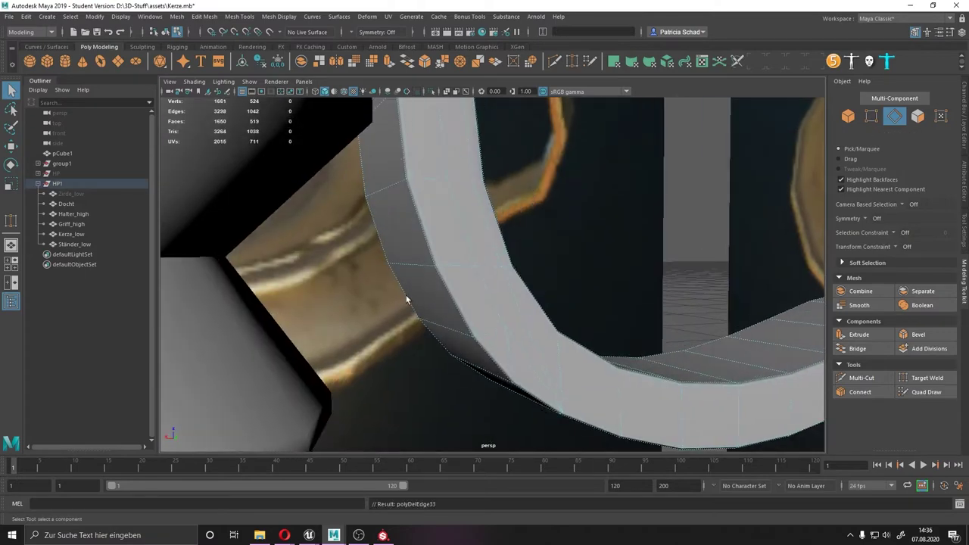
mouse_move(513, 303)
alt+mouse_down()
mouse_move(490, 286)
mouse_move(703, 320)
mouse_move(422, 385)
mouse_move(512, 252)
alt+mouse_up()
right_click(512, 252)
click(505, 256)
click(925, 377)
alt+drag(484, 303, 124, 275)
mouse_move(378, 273)
alt+mouse_down()
mouse_move(643, 318)
mouse_move(666, 302)
alt+mouse_up()
mouse_move(674, 308)
mouse_down()
mouse_move(736, 351)
mouse_move(215, 267)
mouse_move(401, 226)
mouse_move(551, 283)
mouse_up()
key(q)
key(ctrl+Delete)
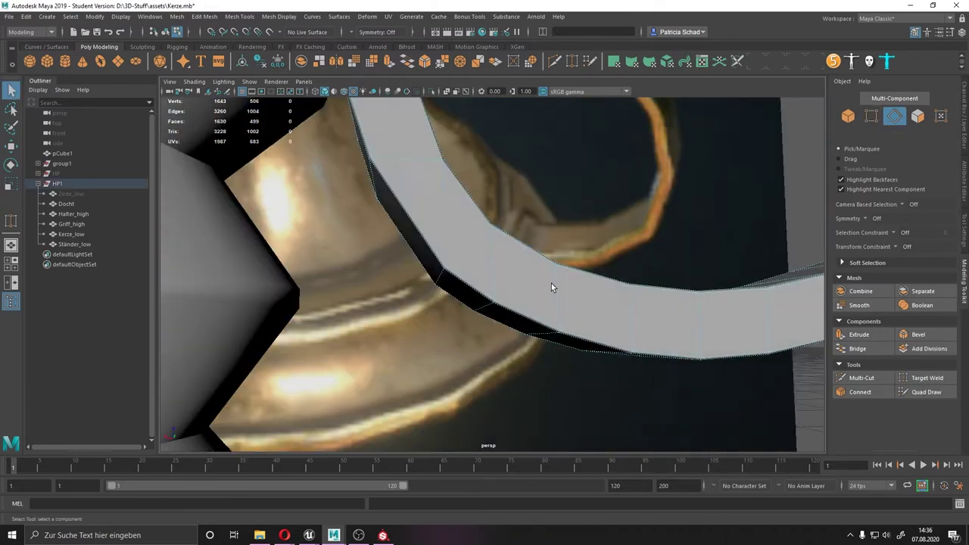
Step: Connect two handle vertices with a new clean edge
double_click(432, 253)
right_click(444, 252)
mouse_move(443, 252)
alt+mouse_down()
mouse_move(738, 281)
mouse_move(569, 262)
mouse_move(580, 236)
mouse_move(648, 250)
alt+mouse_up()
key(w)
mouse_move(653, 216)
alt+mouse_down()
mouse_move(666, 204)
mouse_move(681, 212)
alt+mouse_up()
scroll(542, 149, up, 5)
mouse_move(506, 165)
mouse_down()
mouse_move(542, 150)
mouse_move(665, 219)
mouse_move(580, 245)
mouse_up()
scroll(589, 189, up, 5)
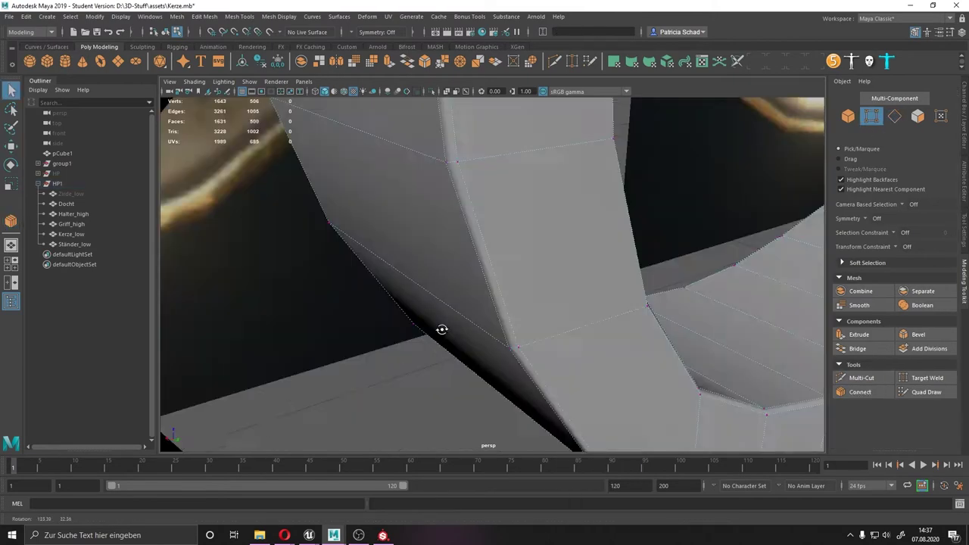
click(892, 390)
scroll(551, 310, down, 5)
Step: Delete the edge loop running across the handle's band
right_drag(519, 218, 524, 227)
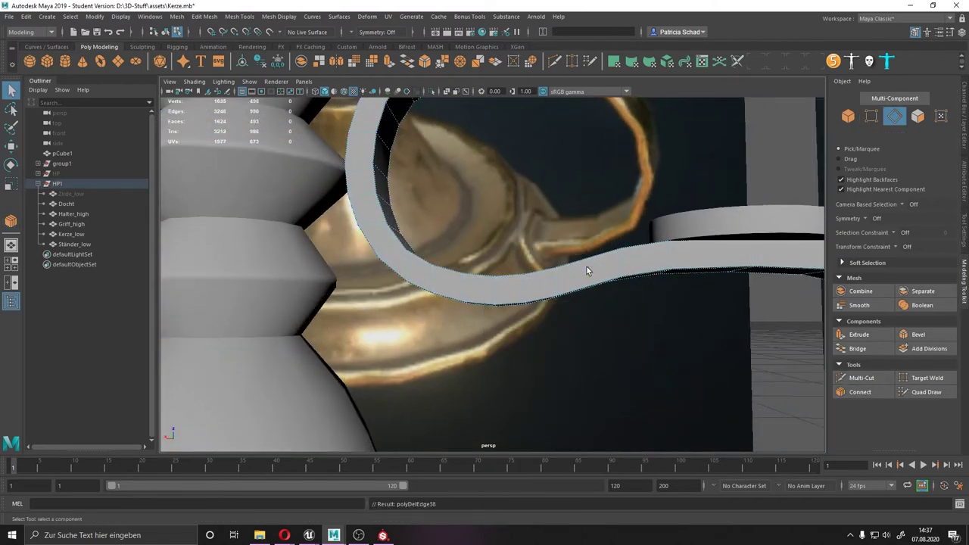
click(511, 282)
double_click(470, 284)
key(Delete)
mouse_move(557, 276)
alt+mouse_down()
mouse_move(498, 366)
mouse_move(430, 238)
alt+mouse_up()
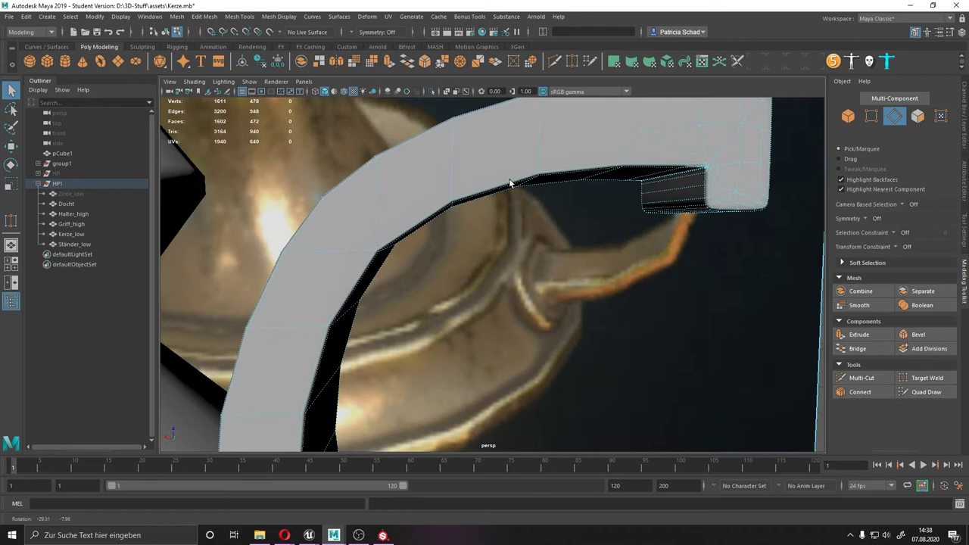
Step: Select an edge loop on the handle and inspect it around the bend
mouse_move(510, 183)
alt+mouse_down()
mouse_move(328, 225)
mouse_move(459, 264)
mouse_move(495, 173)
mouse_move(484, 200)
alt+mouse_up()
scroll(484, 201, up, 3)
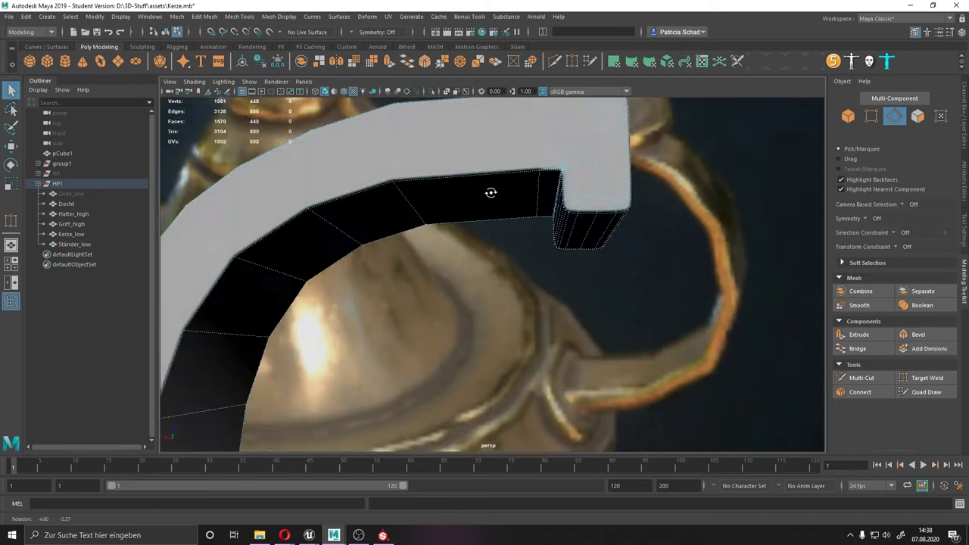
double_click(496, 204)
scroll(503, 227, up, 5)
scroll(504, 243, down, 5)
mouse_move(503, 242)
alt+mouse_down()
mouse_move(566, 231)
mouse_move(688, 390)
mouse_move(595, 273)
alt+mouse_up()
scroll(596, 273, up, 5)
scroll(583, 242, down, 3)
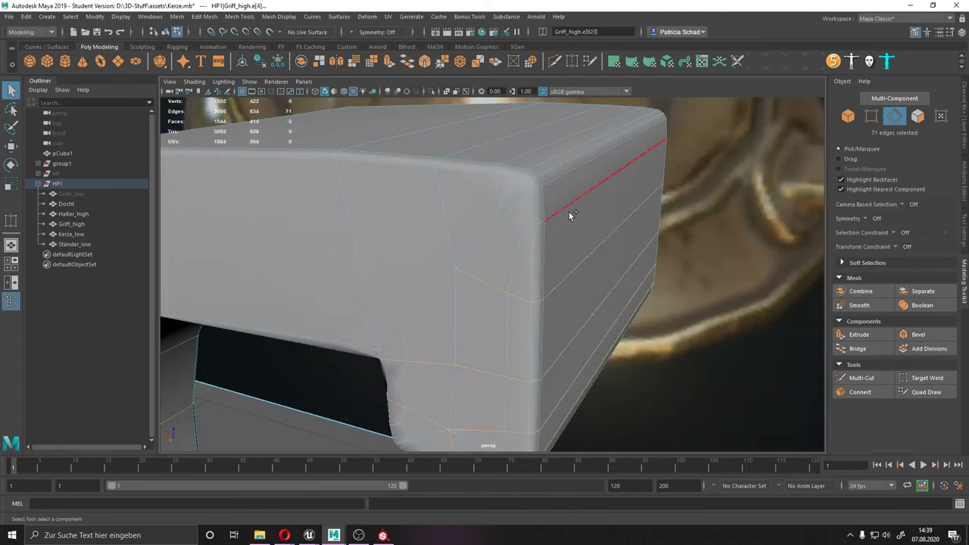
Step: Try welding the block's corner vertex, undo it, and delete the diagonal edge
key(F9)
mouse_move(504, 228)
alt+mouse_down()
mouse_move(493, 237)
mouse_move(520, 207)
mouse_move(571, 214)
mouse_move(555, 253)
alt+mouse_up()
click(556, 253)
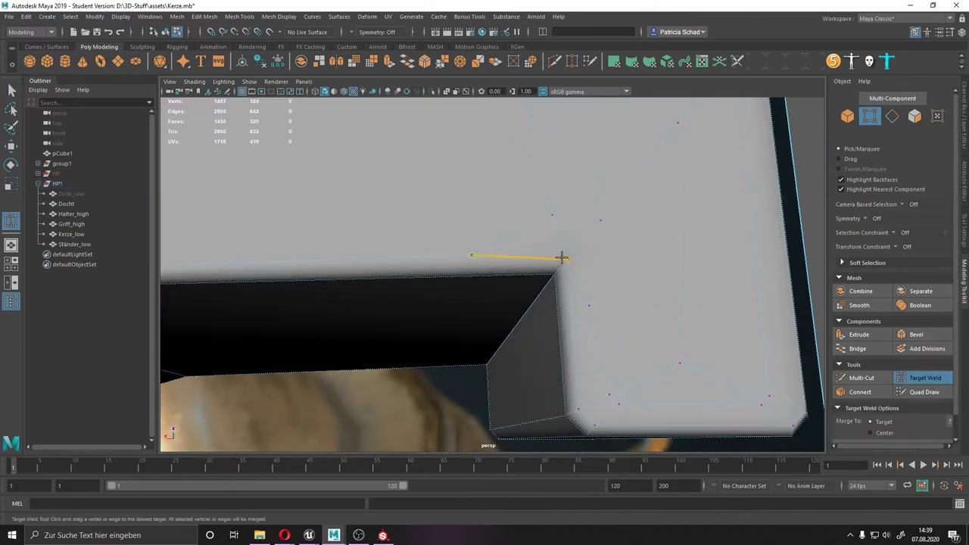
mouse_move(599, 228)
alt+mouse_down()
mouse_move(610, 315)
mouse_move(550, 297)
alt+mouse_up()
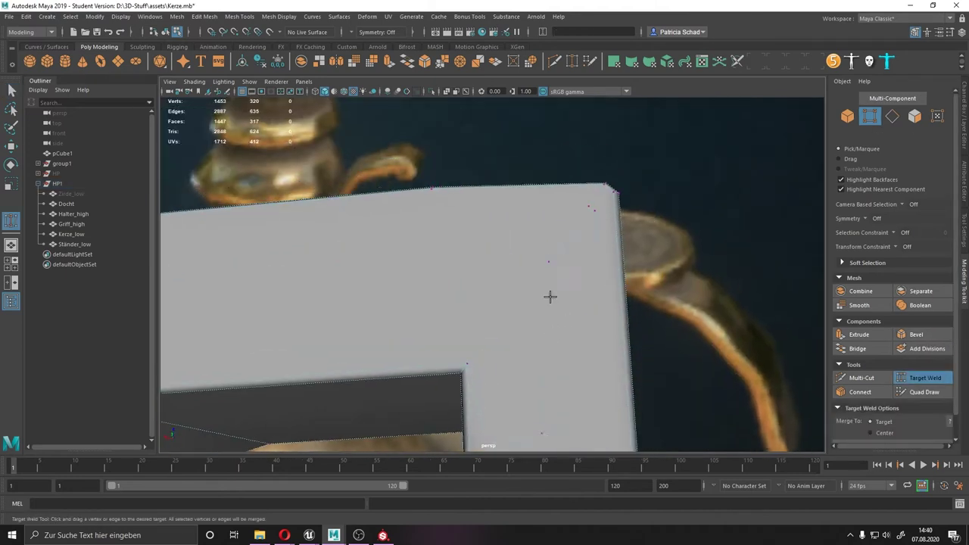
alt+drag(603, 205, 551, 214)
key(ctrl+z)
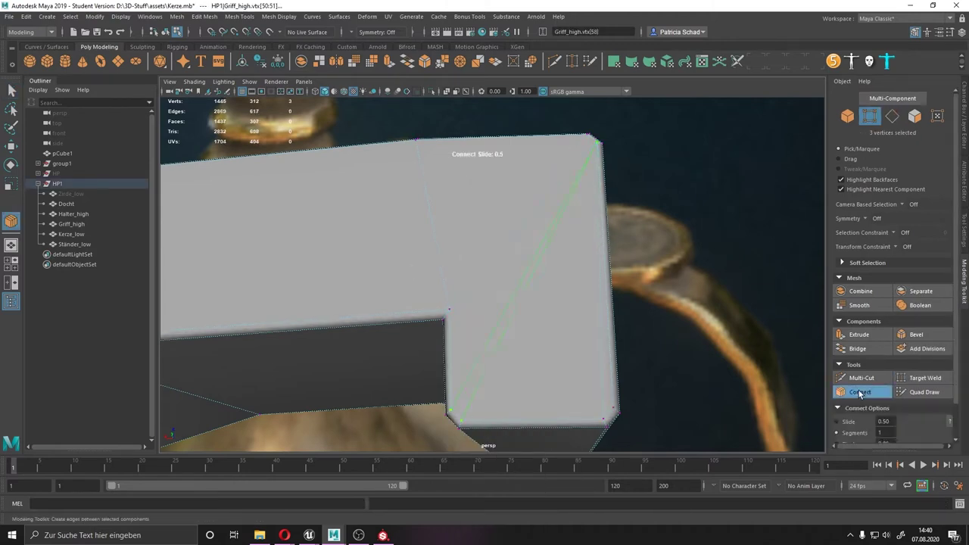
alt+drag(541, 260, 591, 329)
key(ctrl+z)
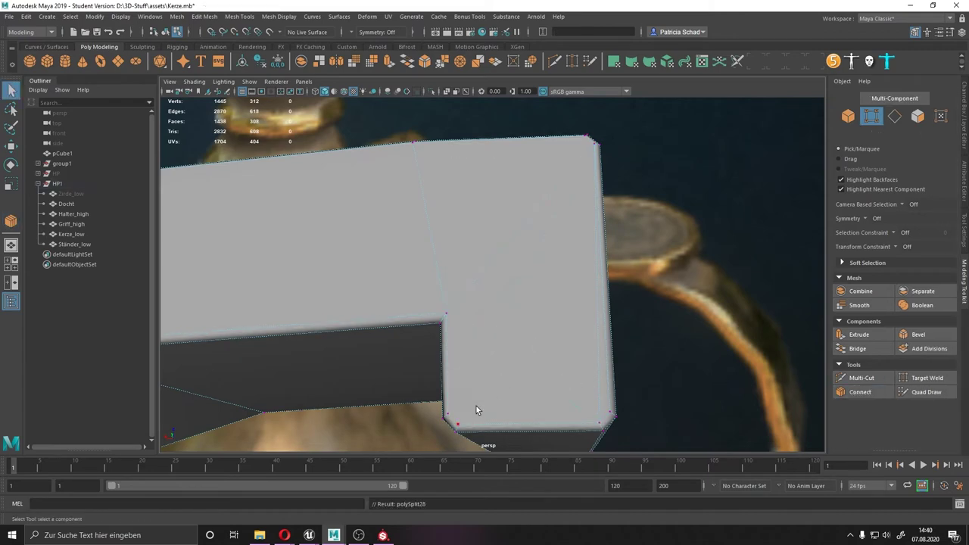
mouse_move(802, 388)
alt+mouse_down()
mouse_move(558, 227)
mouse_move(459, 336)
mouse_move(520, 203)
mouse_move(677, 195)
mouse_move(498, 331)
mouse_move(526, 302)
alt+mouse_up()
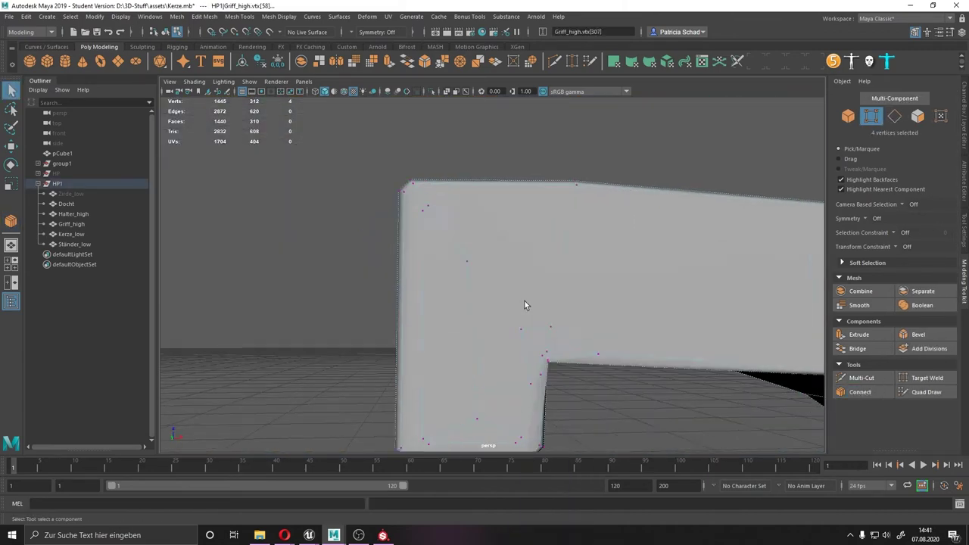
Step: Target Weld the stray vertices at the handle's bend into their neighbours
shift+right_drag(526, 303, 582, 263)
drag(515, 259, 516, 257)
mouse_move(516, 257)
alt+mouse_down()
mouse_move(474, 251)
mouse_move(460, 282)
alt+mouse_up()
mouse_move(460, 281)
alt+mouse_down()
mouse_move(403, 325)
mouse_move(420, 298)
alt+mouse_up()
mouse_move(420, 298)
alt+mouse_down()
mouse_move(441, 210)
mouse_move(423, 217)
alt+mouse_up()
mouse_move(506, 373)
alt+mouse_down()
mouse_move(779, 336)
mouse_move(443, 303)
alt+mouse_up()
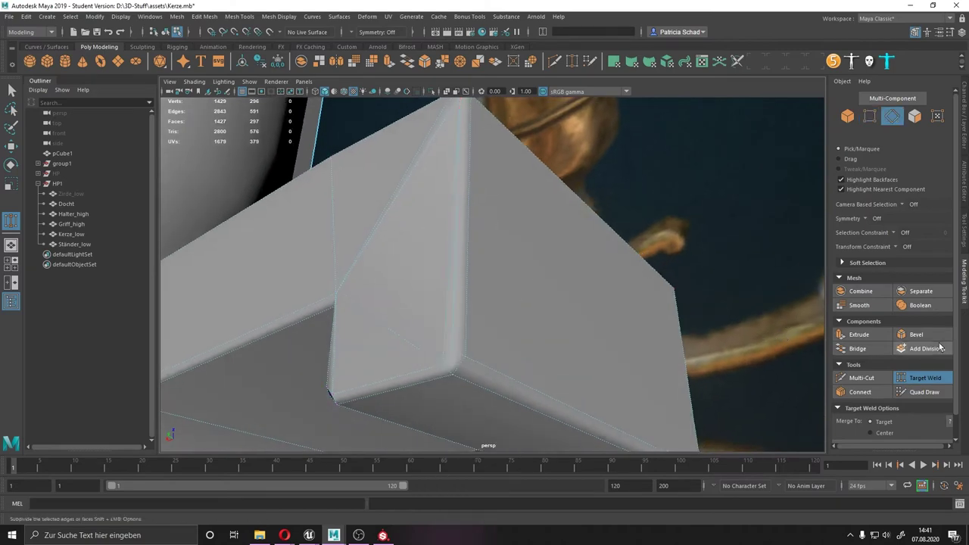
key(q)
Step: Connect new edges between handle vertices, then return to the Select tool
mouse_move(530, 341)
alt+mouse_down()
mouse_move(398, 342)
mouse_move(502, 372)
mouse_move(475, 372)
alt+mouse_up()
right_drag(600, 257, 611, 310)
scroll(490, 319, up, 5)
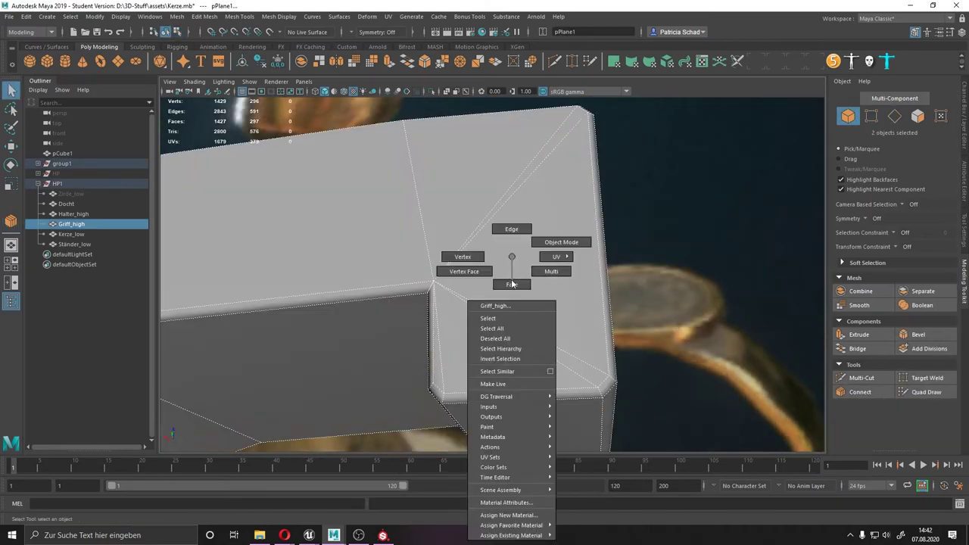
right_drag(510, 283, 461, 260)
mouse_move(575, 288)
alt+mouse_down()
mouse_move(491, 242)
mouse_move(452, 119)
alt+mouse_up()
key(q)
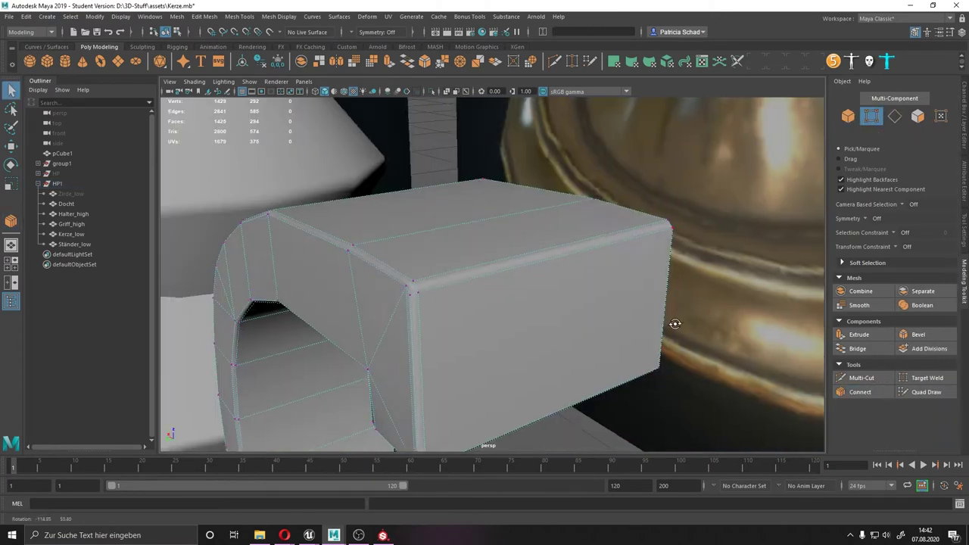
mouse_move(530, 302)
alt+mouse_down()
mouse_move(402, 381)
mouse_move(662, 412)
alt+mouse_up()
scroll(558, 285, up, 5)
Step: Undo the bevel on the ring's rim edge loops
scroll(558, 284, down, 5)
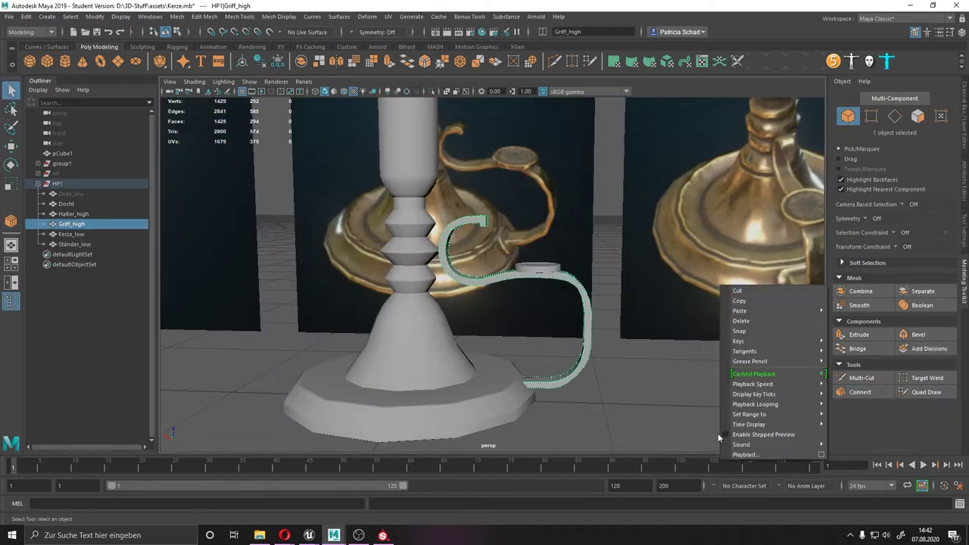
click(631, 401)
right_drag(632, 402, 646, 328)
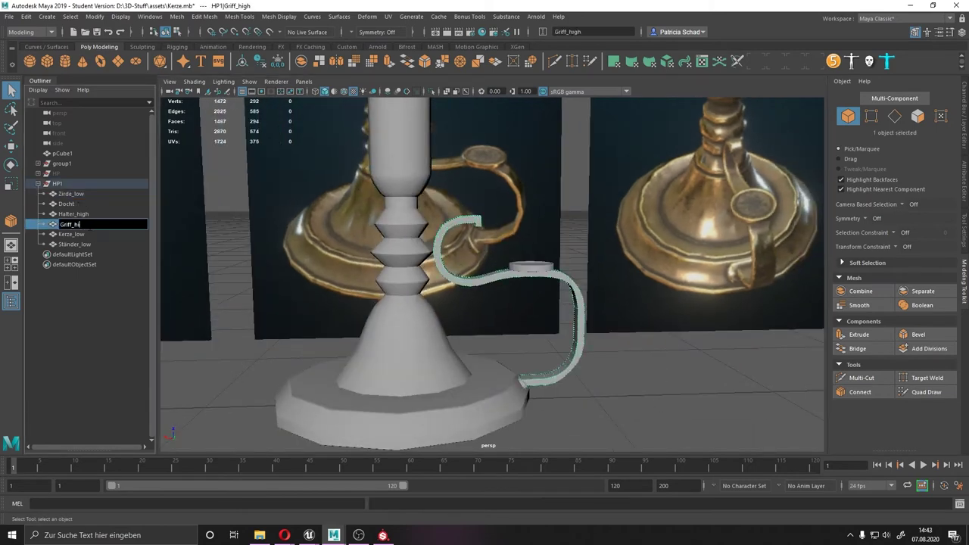
key(F10)
key(f)
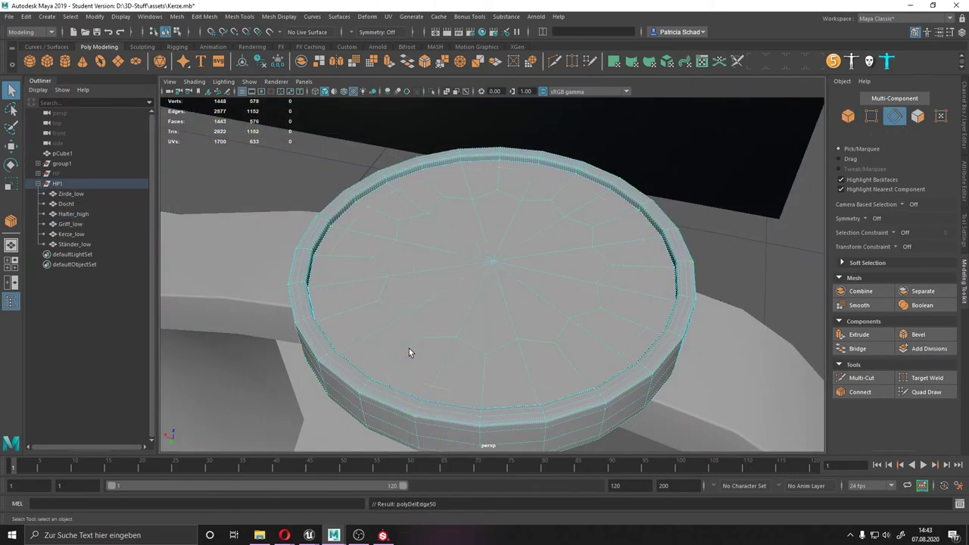
mouse_move(409, 353)
alt+mouse_down()
mouse_move(370, 236)
mouse_move(335, 216)
mouse_move(362, 316)
mouse_move(396, 309)
mouse_move(406, 346)
mouse_move(437, 326)
alt+mouse_up()
double_click(635, 311)
key(ctrl+z)
Step: Delete the redundant edge loops from the holder, Halter_high
click(288, 383)
key(f)
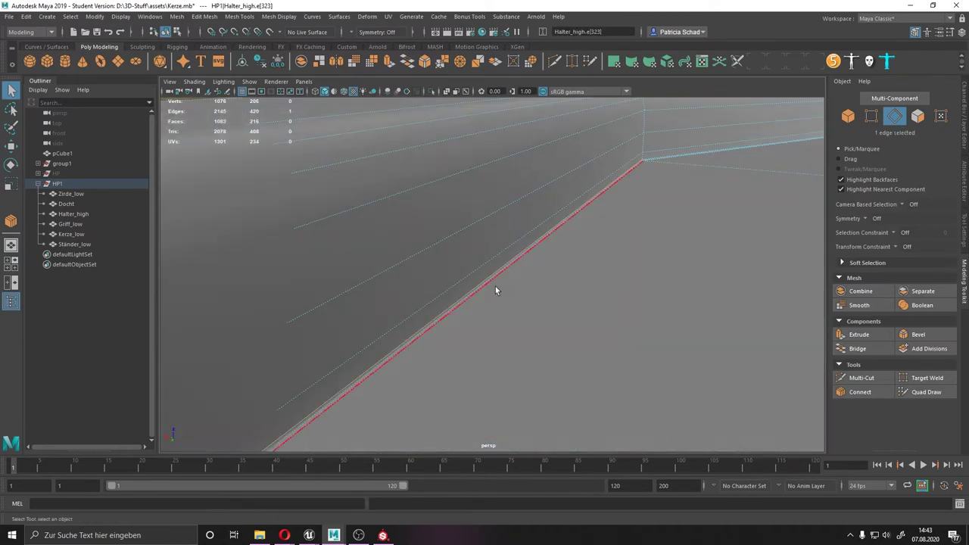
key(ctrl+z)
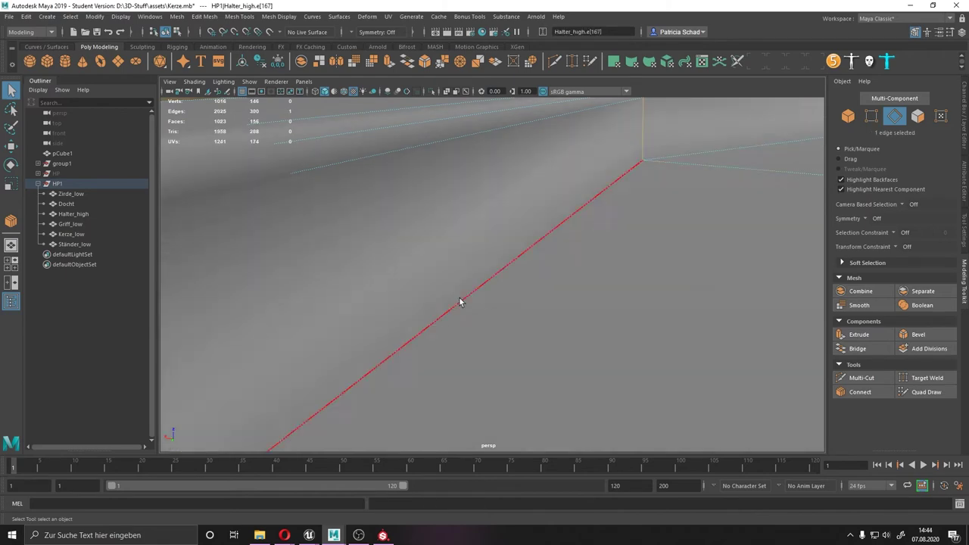
double_click(432, 325)
alt+drag(433, 326, 427, 244)
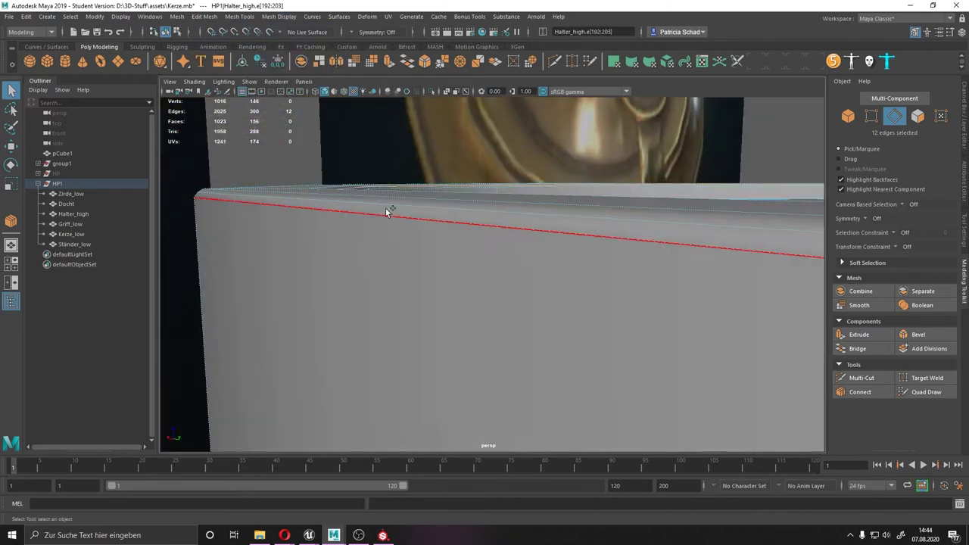
key(ctrl+z)
key(ctrl+z)
key(ctrl+z)
key(ctrl+z)
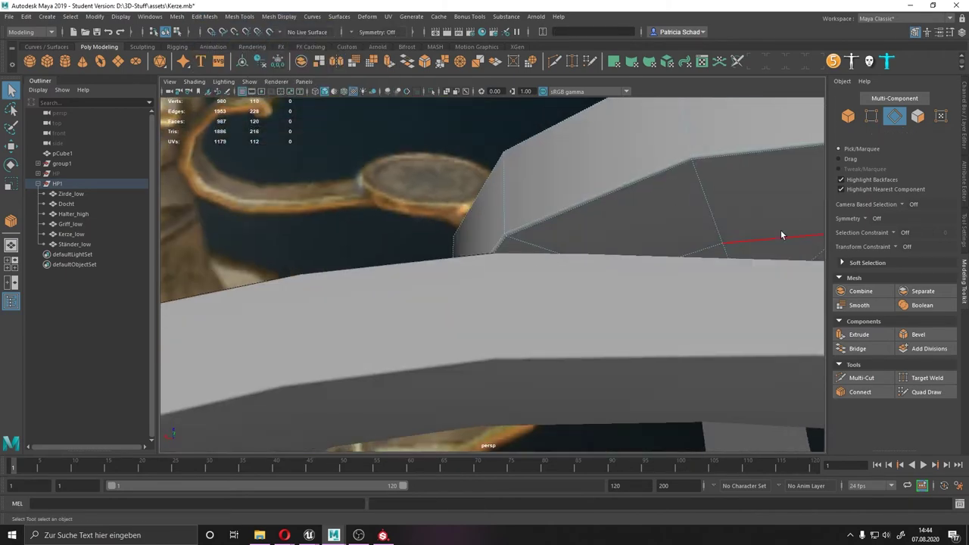
key(ctrl+z)
key(ctrl+z)
key(ctrl+z)
key(ctrl+z)
key(ctrl+z)
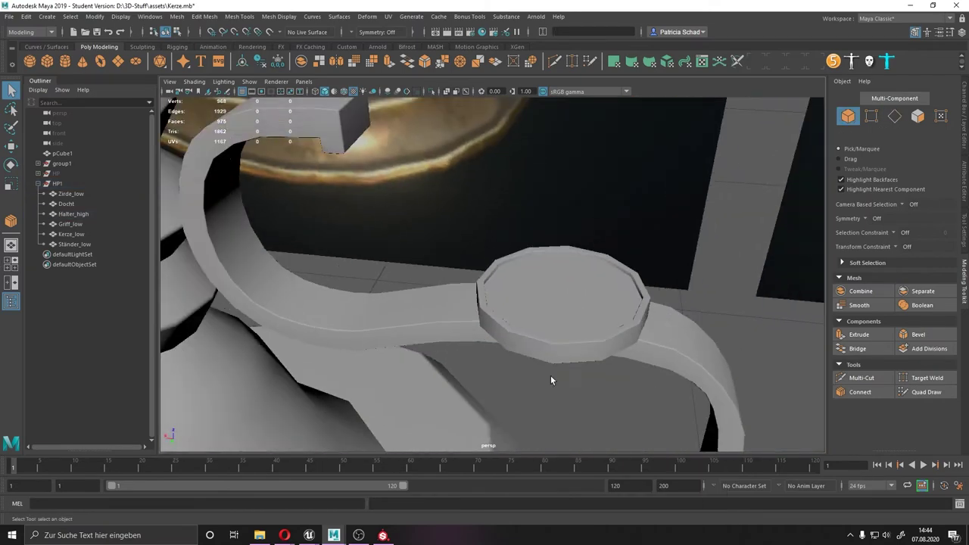
key(ctrl+z)
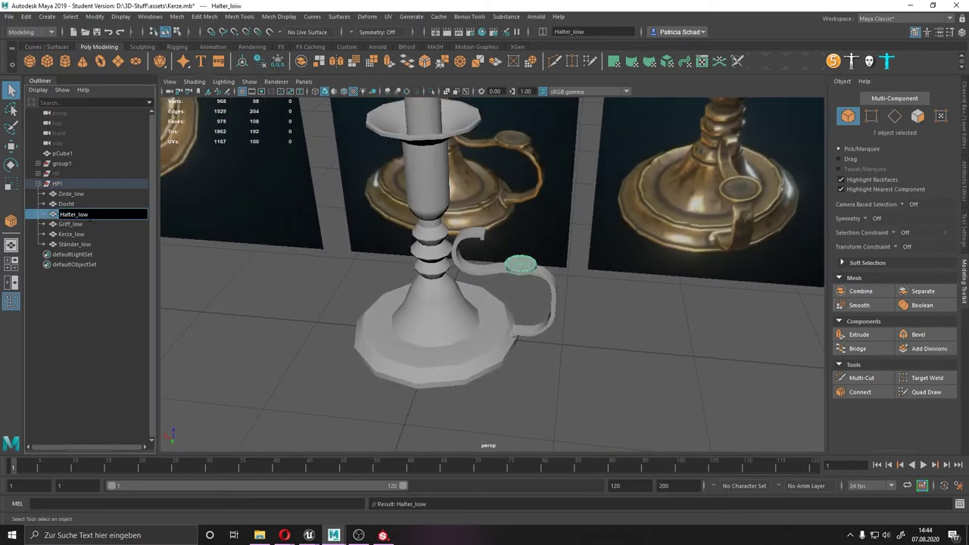
Step: Inspect the stem's edge rings, then reframe the whole candlestick
key(ctrl+z)
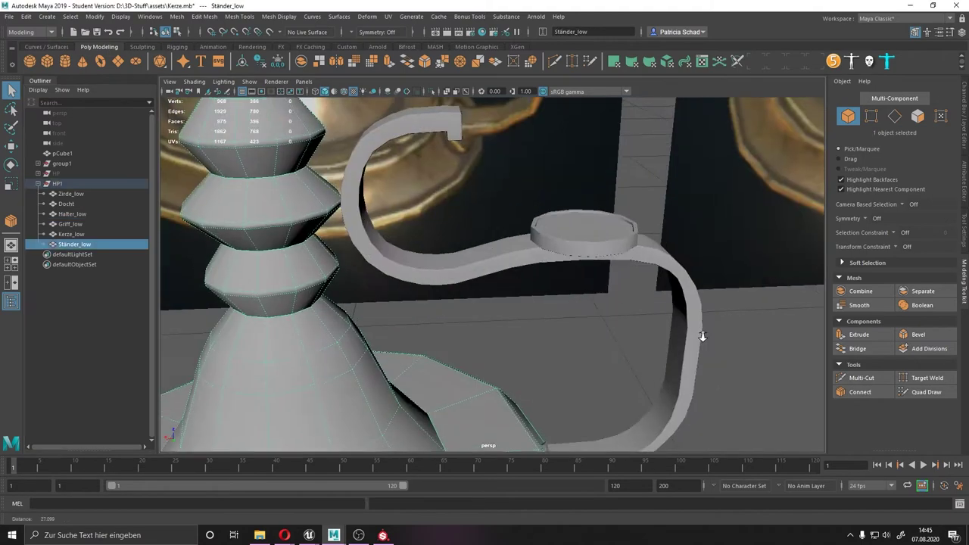
right_drag(299, 256, 306, 323)
alt+drag(210, 228, 532, 246)
key(ctrl+z)
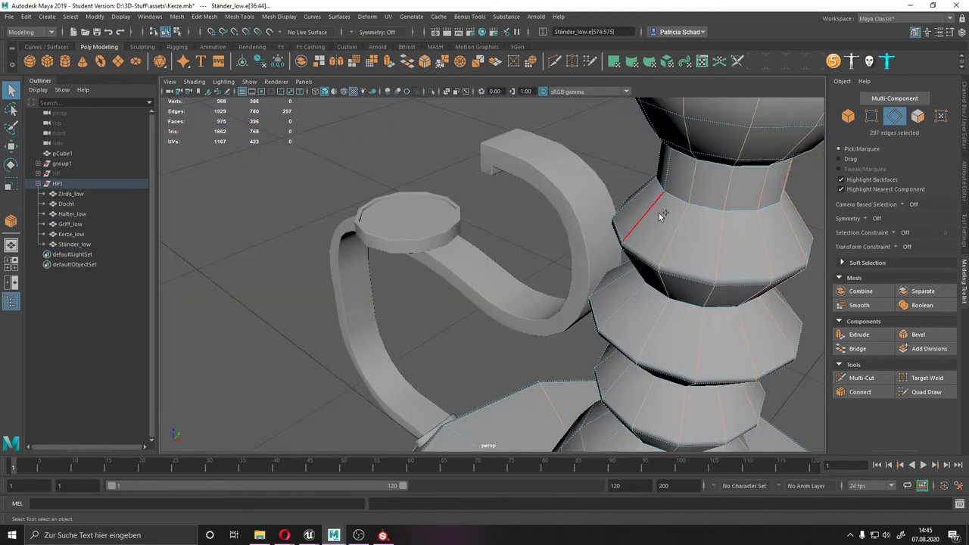
key(ctrl+z)
key(ctrl+z)
key(ctrl+z)
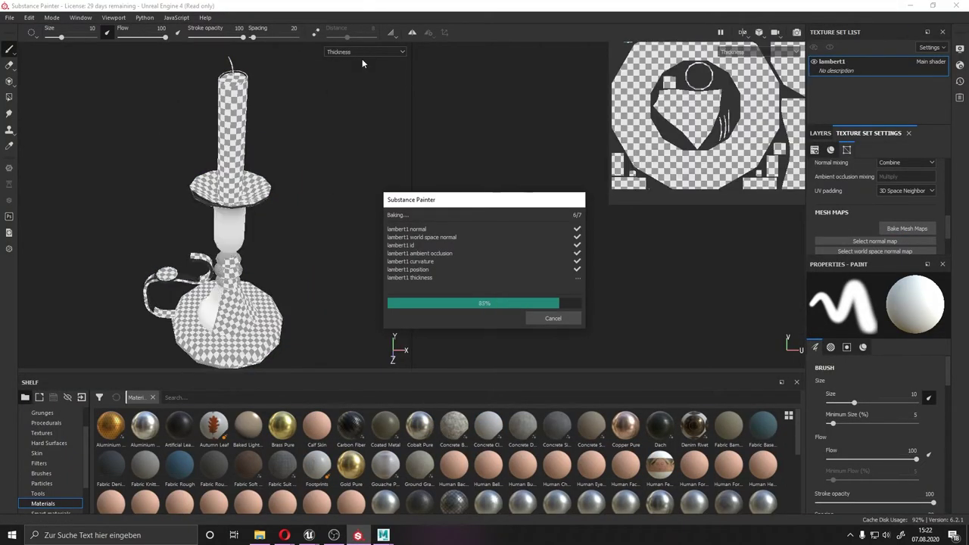
Step: Close the completed bake report for all seven mesh maps
key(Return)
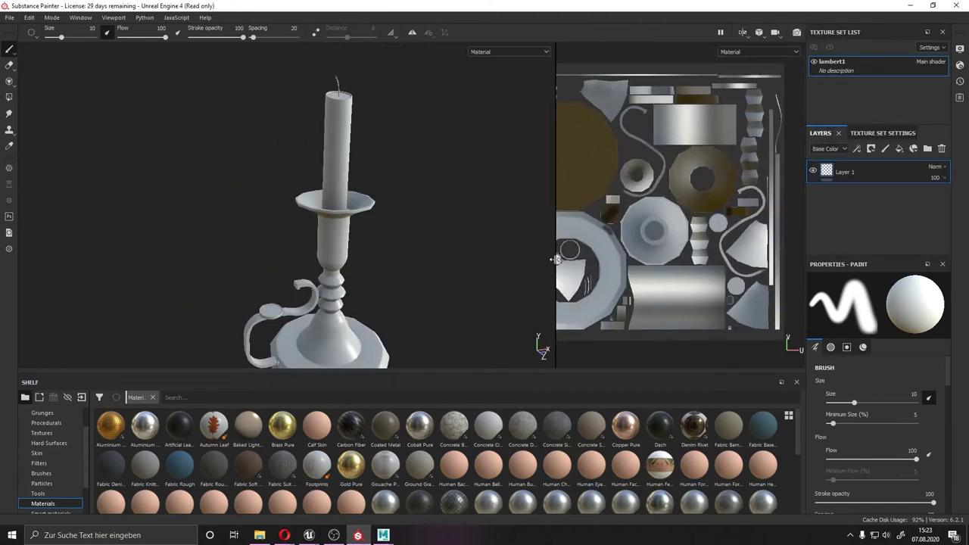
Step: Apply the Wax Candle smart material to the candle
key(c)
key(m)
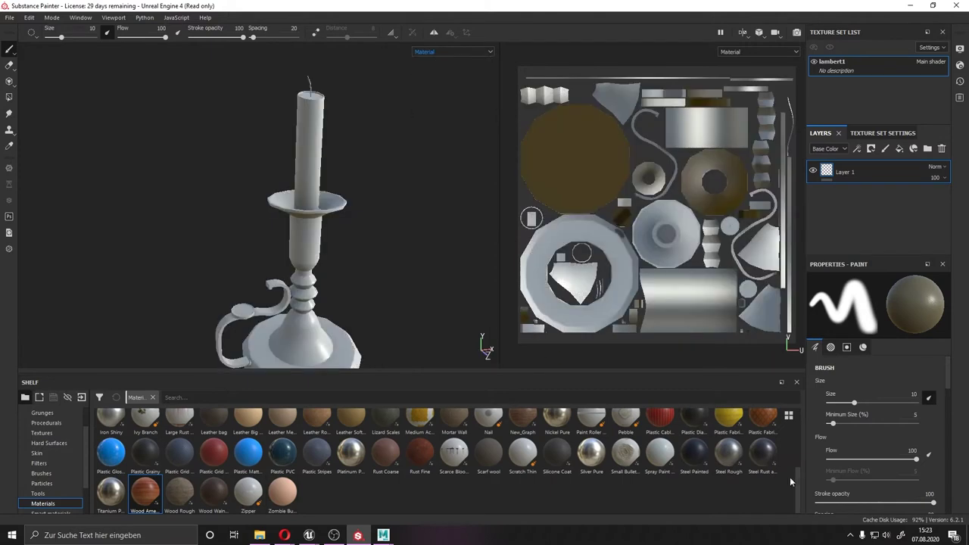
click(61, 512)
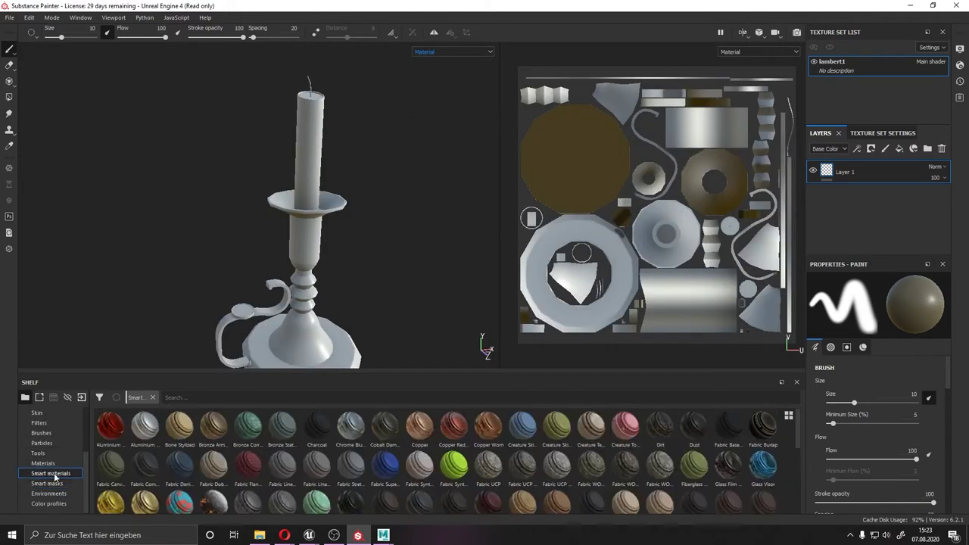
scroll(484, 500, down, 10)
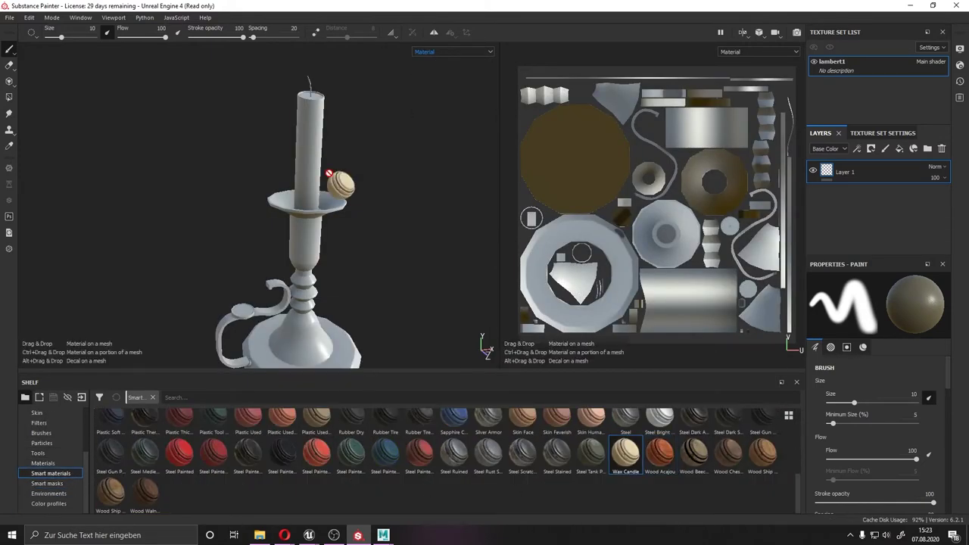
ctrl+drag(329, 173, 329, 178)
mouse_move(288, 228)
alt+mouse_down()
mouse_move(315, 231)
mouse_move(319, 155)
alt+mouse_up()
Step: Add a fill layer above Dust with a beige base colour
click(886, 200)
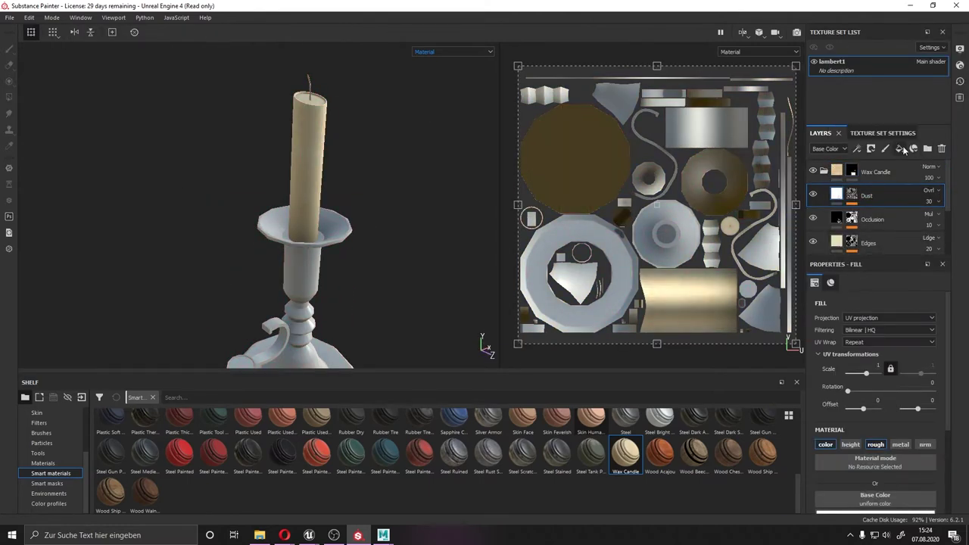
click(901, 149)
scroll(871, 424, down, 1)
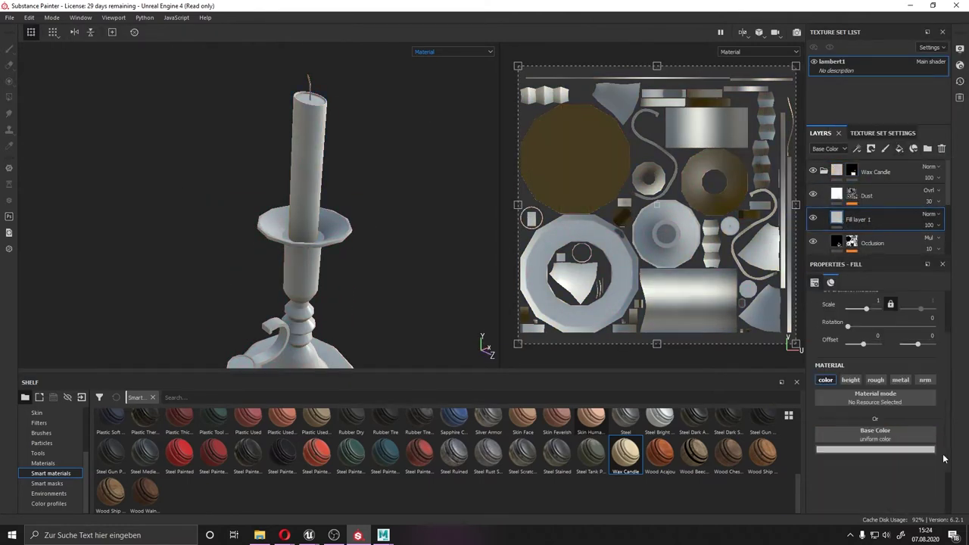
click(876, 450)
drag(945, 454, 946, 431)
click(932, 218)
Step: Desaturate the fill colour to a pale tone, then delete the extra fill layer
scroll(931, 218, down, 2)
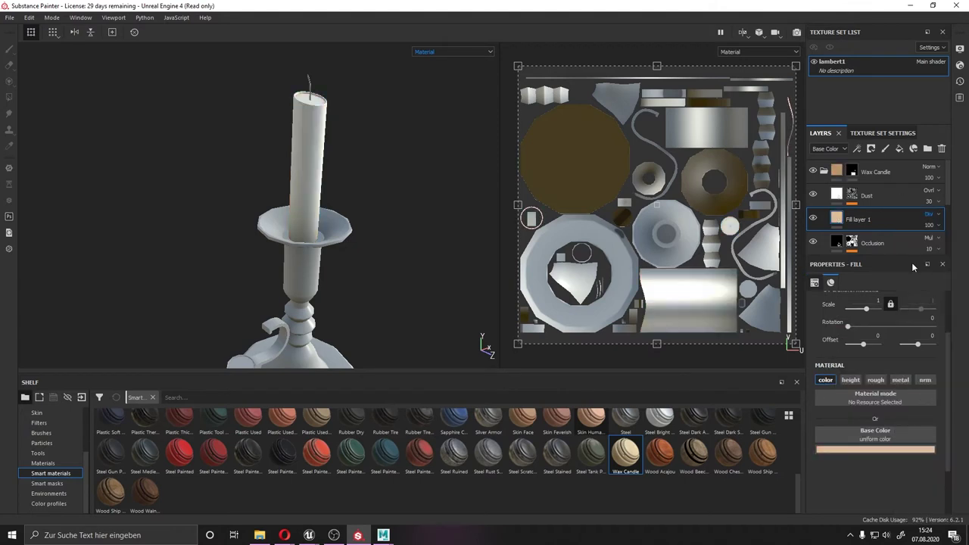
scroll(931, 218, down, 1)
scroll(932, 218, down, 1)
scroll(931, 218, down, 1)
click(875, 450)
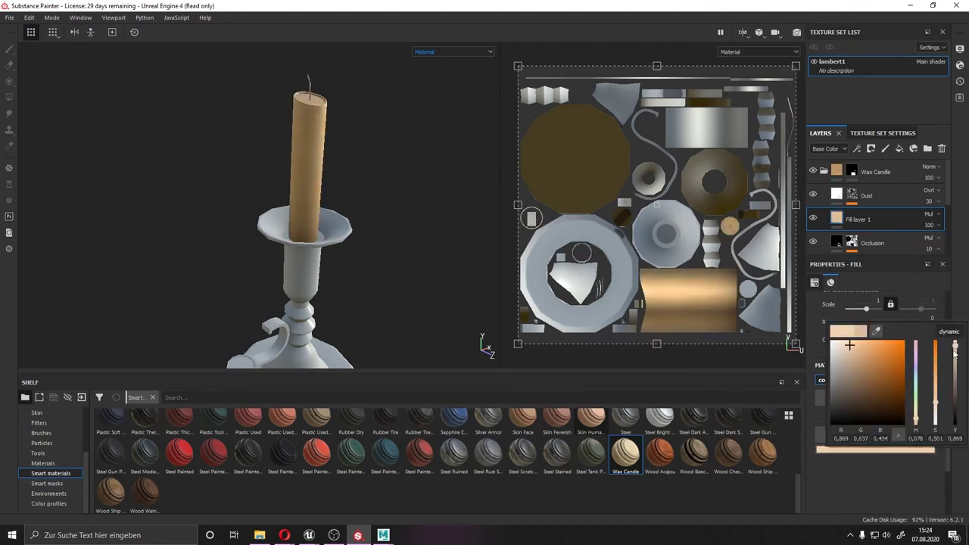
drag(935, 363, 936, 424)
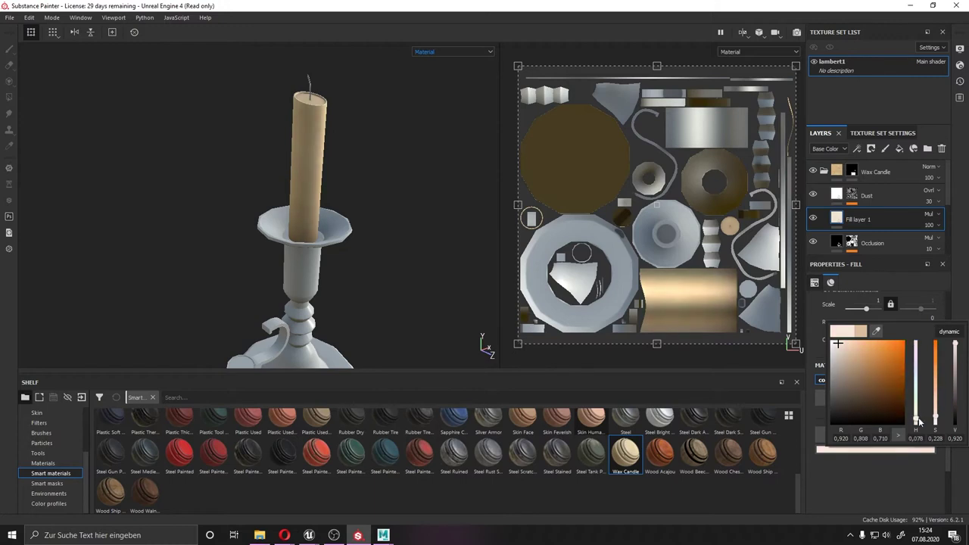
click(875, 450)
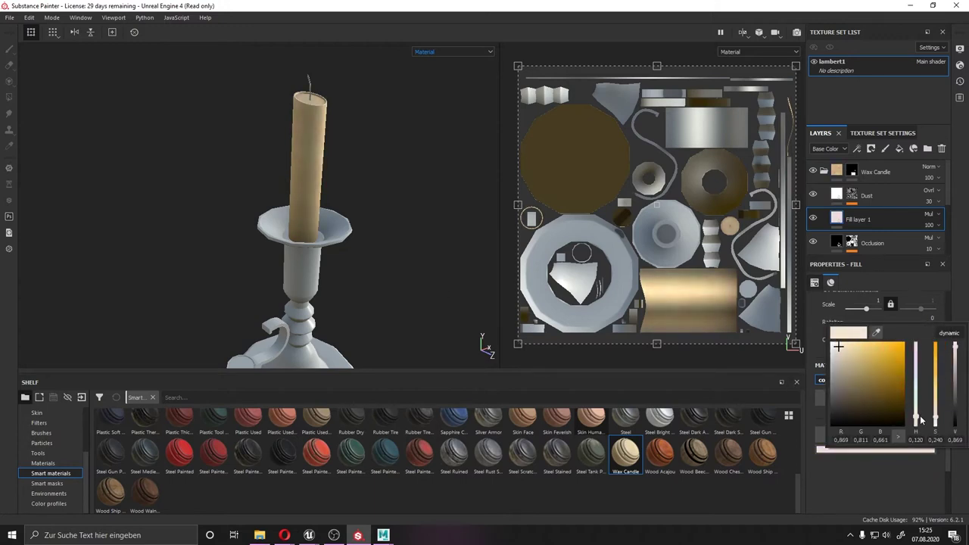
key(Delete)
Step: Soften the Base layer colour and add a new paint layer above Dust
click(837, 215)
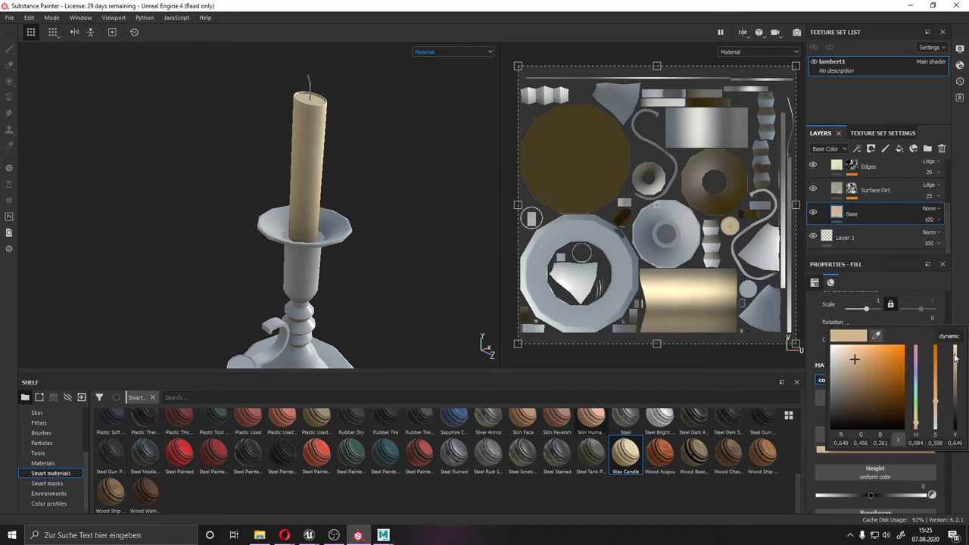
scroll(394, 205, up, 4)
scroll(833, 198, up, 5)
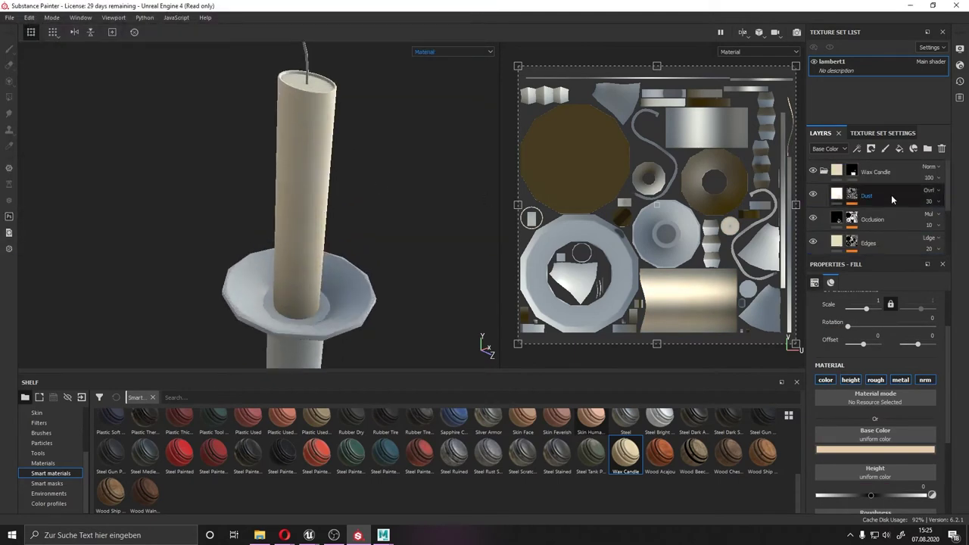
click(846, 196)
key(ctrl+shift+n)
Step: Paint a wax drip down the candle's top edge at height 0.53 and brush size 1.4
scroll(895, 402, down, 3)
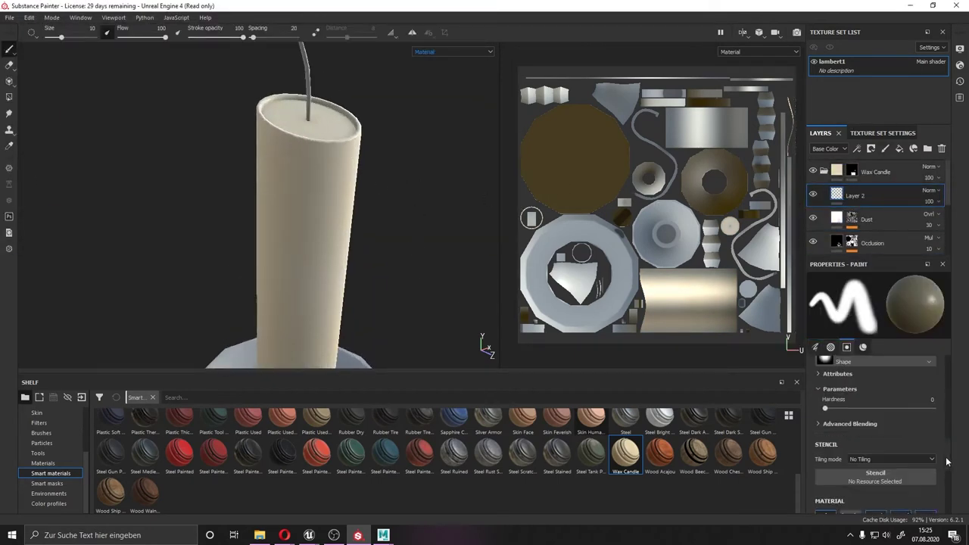
scroll(903, 439, down, 3)
scroll(902, 439, down, 3)
scroll(932, 430, down, 3)
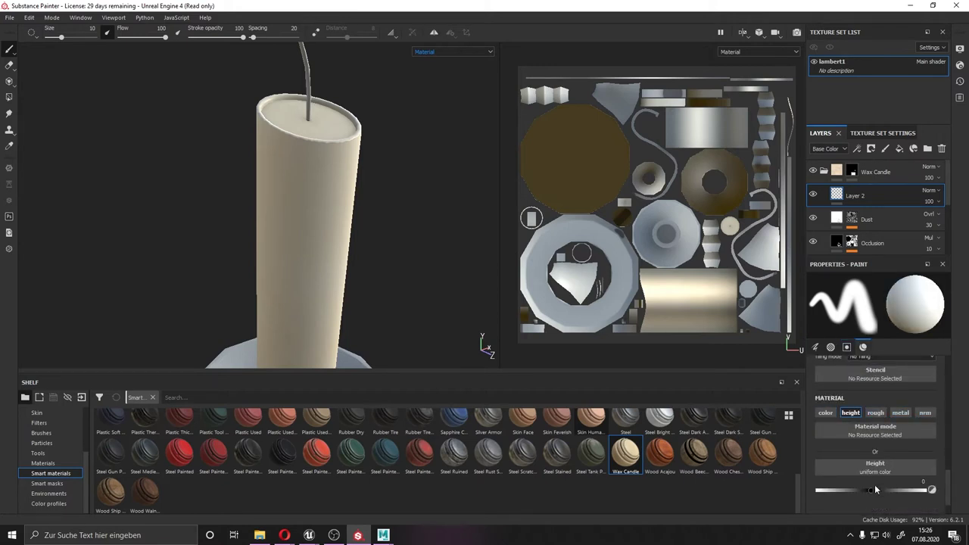
drag(875, 490, 901, 490)
right_click(277, 158)
alt+drag(278, 158, 249, 213)
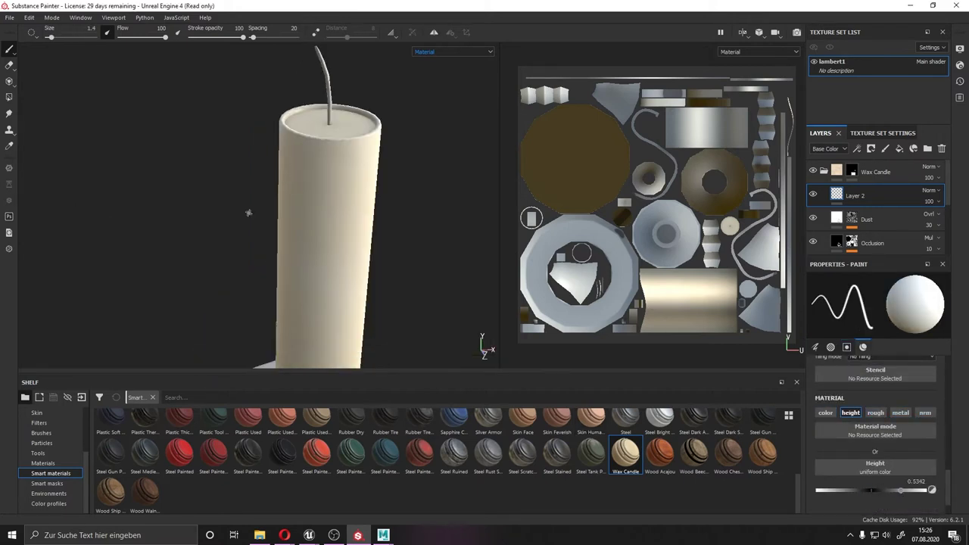
mouse_move(335, 210)
mouse_down()
mouse_move(336, 141)
mouse_move(253, 169)
mouse_move(344, 145)
mouse_move(356, 204)
mouse_up()
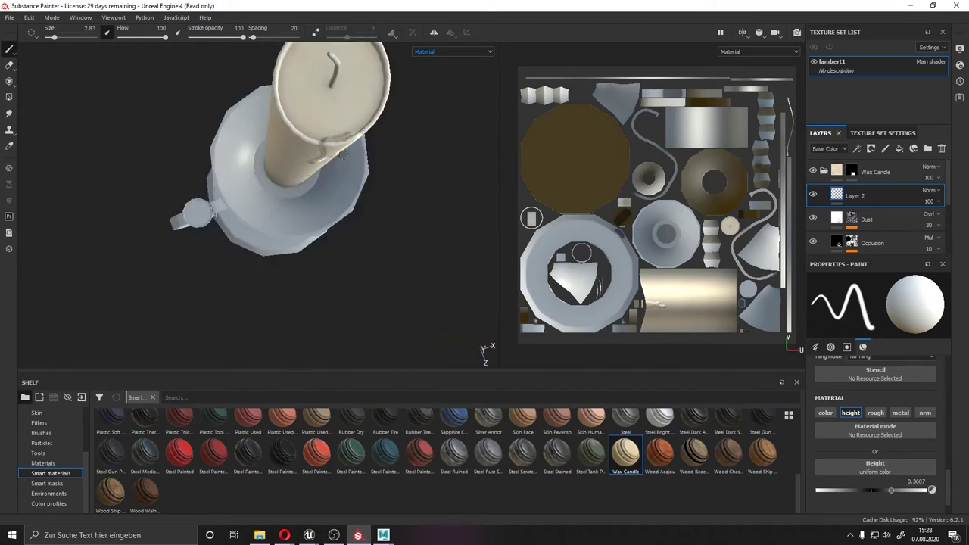
Step: Erase part of the drip with a smaller eraser aligned to UV
key(e)
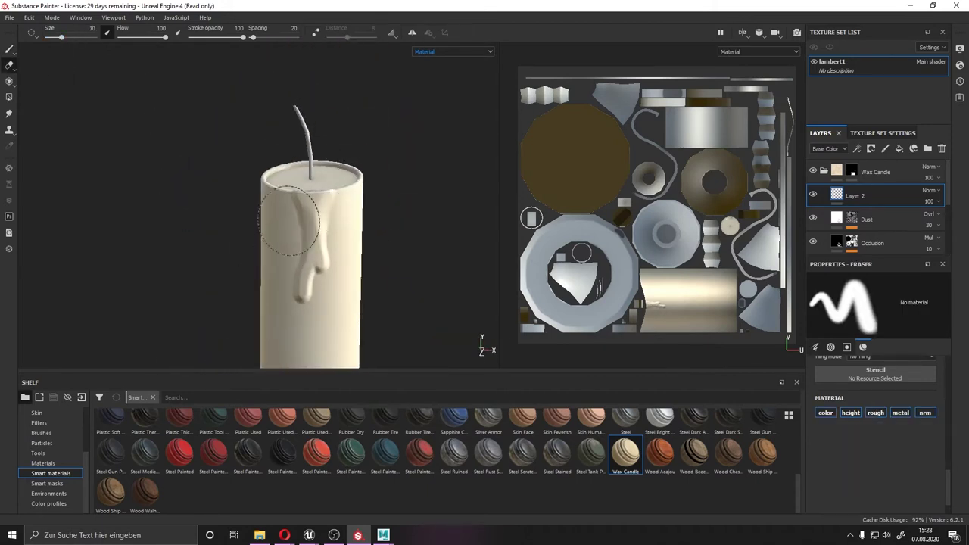
ctrl+right_drag(356, 294, 335, 294)
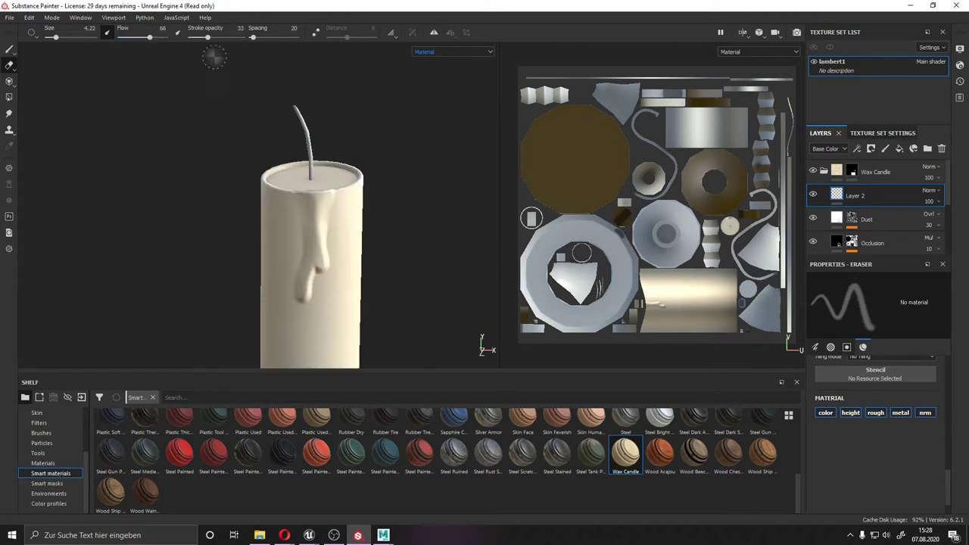
mouse_move(328, 194)
alt+mouse_down()
mouse_move(333, 227)
mouse_move(325, 174)
mouse_move(333, 219)
alt+mouse_up()
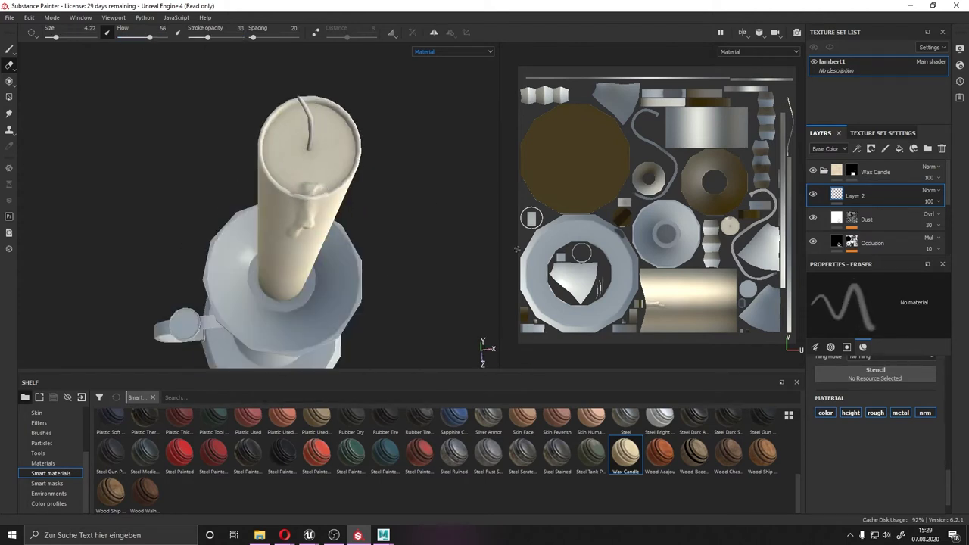
scroll(879, 424, up, 5)
click(897, 450)
click(866, 479)
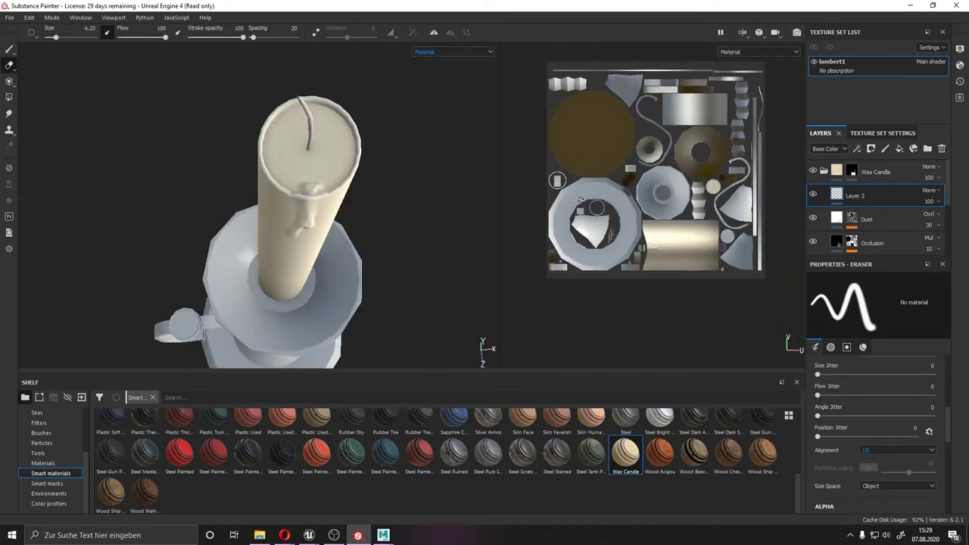
Step: Save the project under the name 'Kerze'
scroll(595, 218, up, 3)
scroll(595, 218, up, 2)
alt+drag(318, 196, 262, 153)
scroll(262, 152, up, 3)
scroll(262, 153, down, 3)
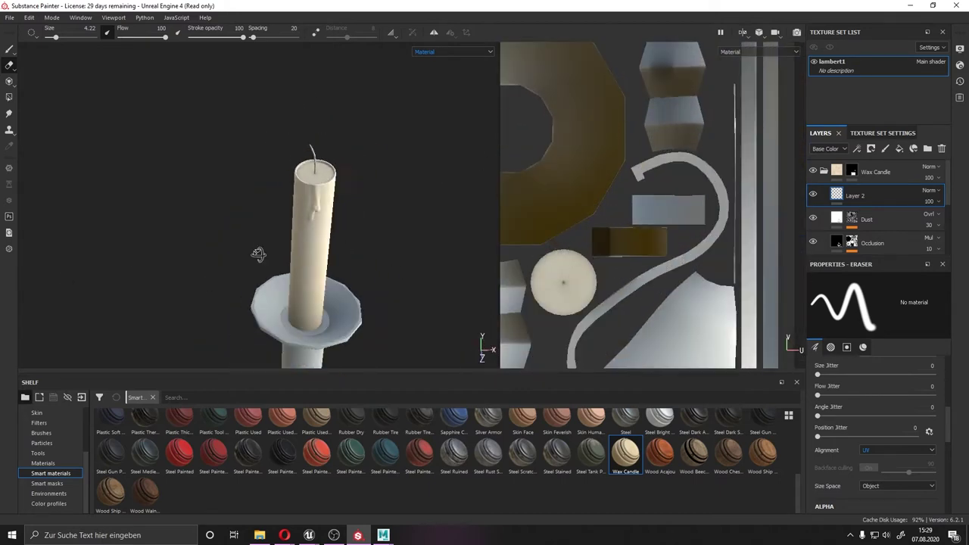
key(ctrl+s)
text(Kerze)
key(Return)
Step: Add a Fabric Soft Denim layer with a black mask and fill the wick into it
key(f)
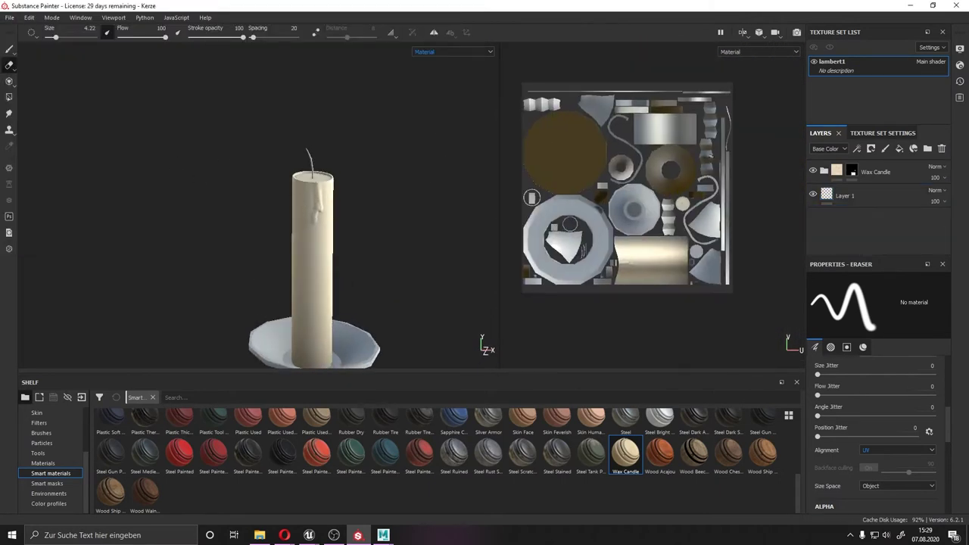
click(42, 463)
drag(248, 465, 847, 173)
click(870, 148)
click(9, 97)
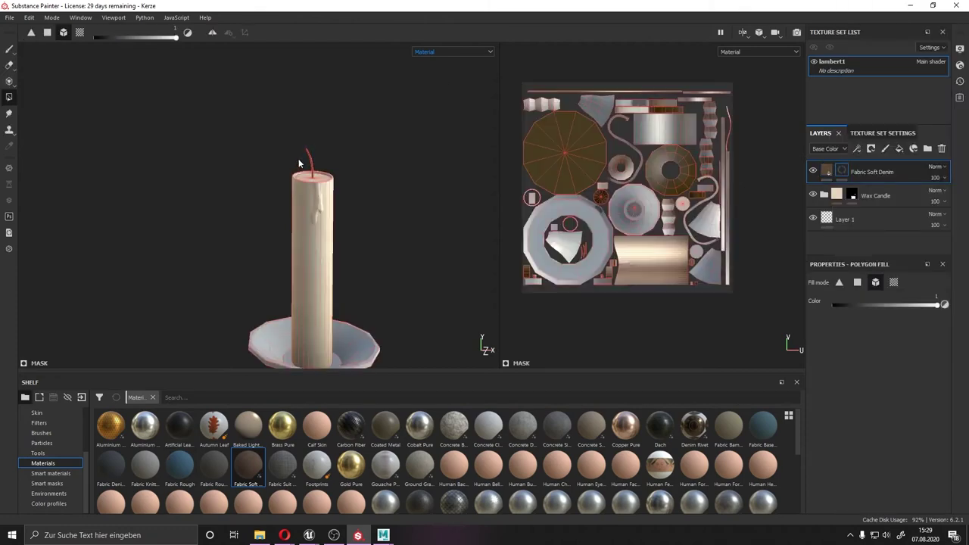
scroll(330, 271, up, 3)
scroll(329, 271, up, 5)
click(827, 172)
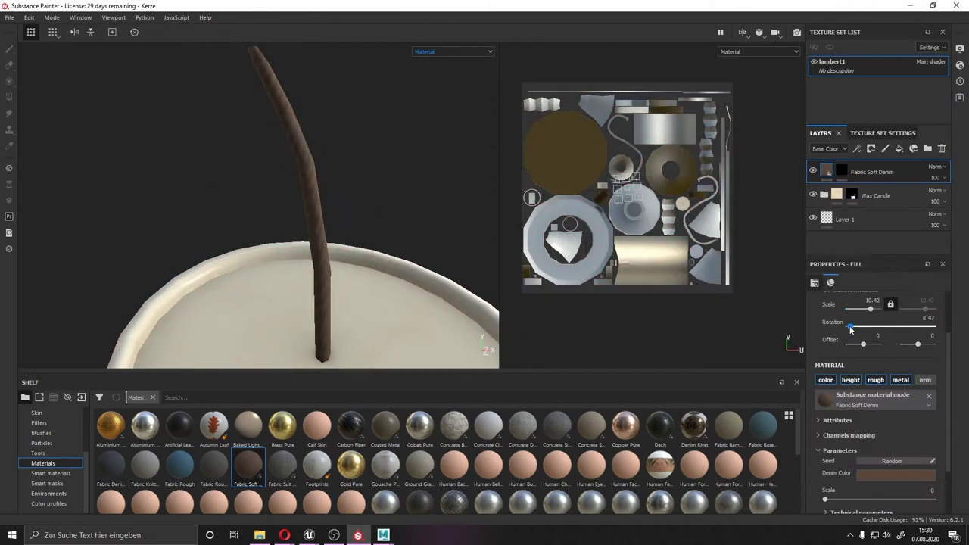
Step: Set the denim layer's pattern scale to 0
scroll(850, 329, up, 2)
click(879, 317)
click(860, 408)
key(ctrl+z)
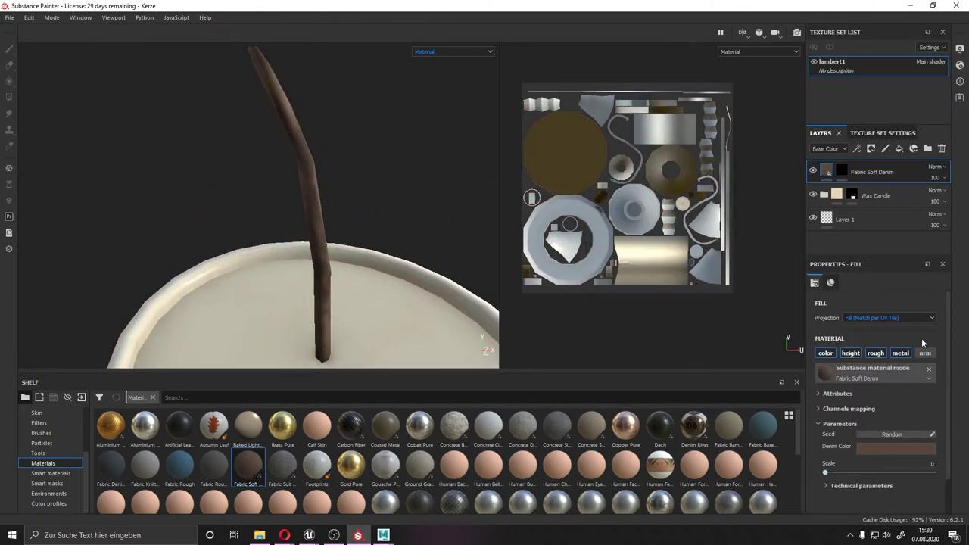
key(ctrl+z)
scroll(372, 272, down, 2)
Step: Darken the denim wick to near-black and add a Gold Pure layer for the stand
click(895, 446)
drag(955, 326, 960, 409)
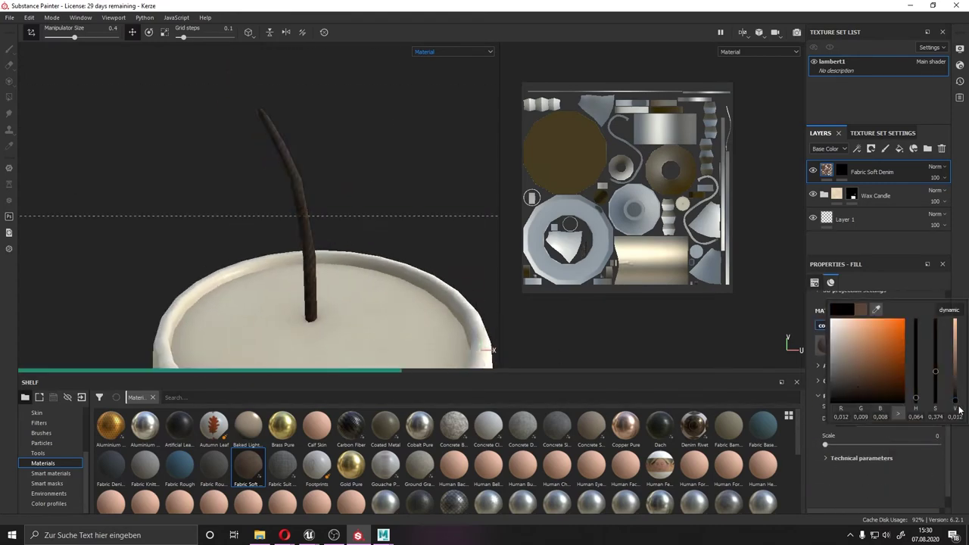
alt+drag(341, 227, 469, 211)
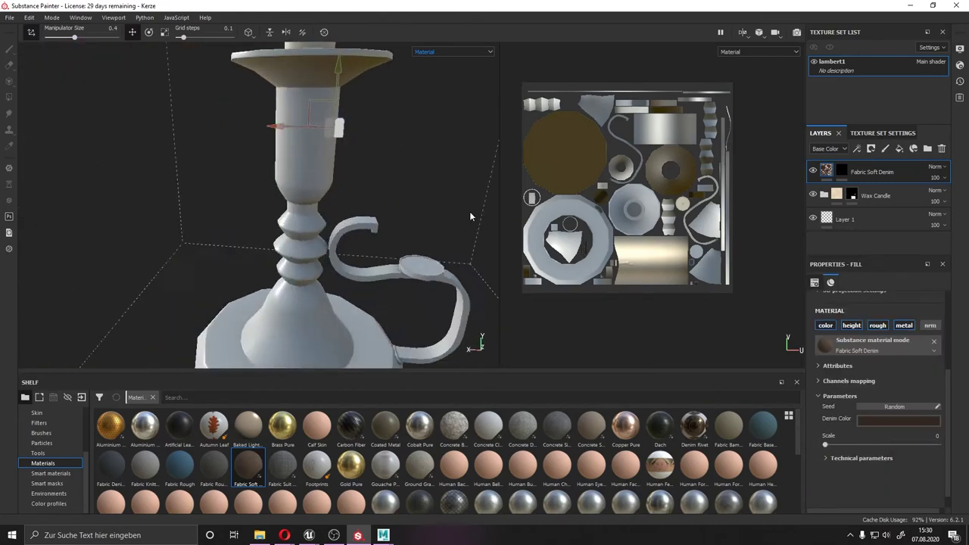
drag(349, 468, 359, 261)
Step: Darken the Gold Pure layer's base colour
scroll(359, 261, down, 2)
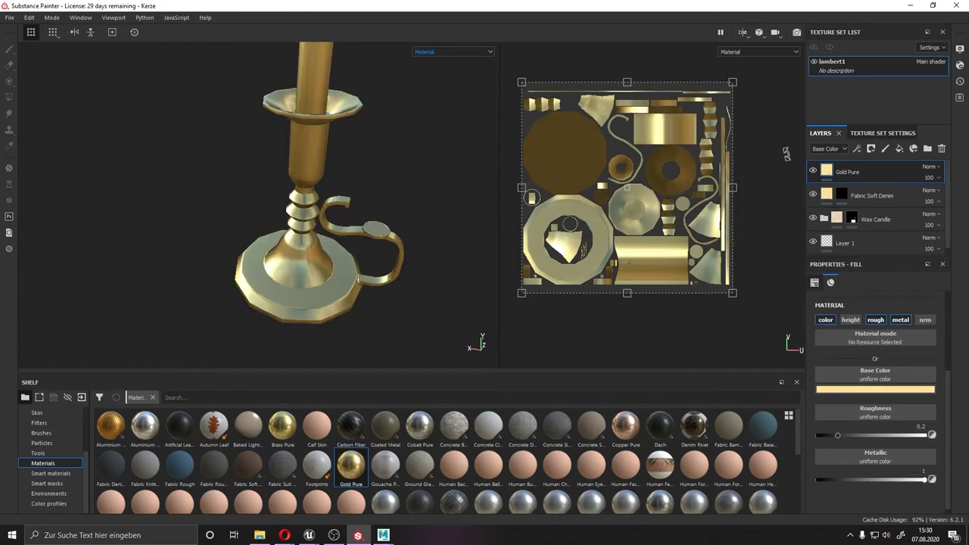
right_click(840, 170)
click(774, 120)
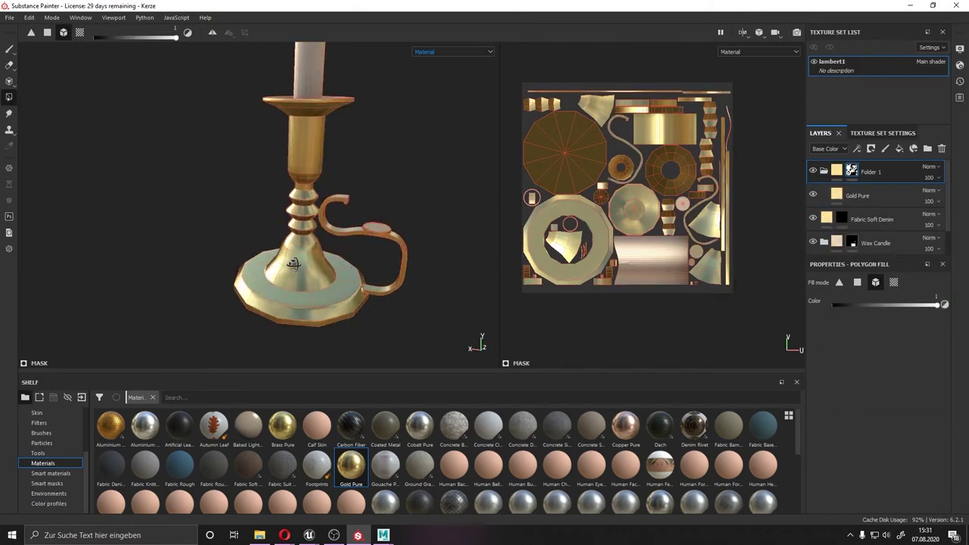
click(875, 389)
click(955, 444)
click(953, 356)
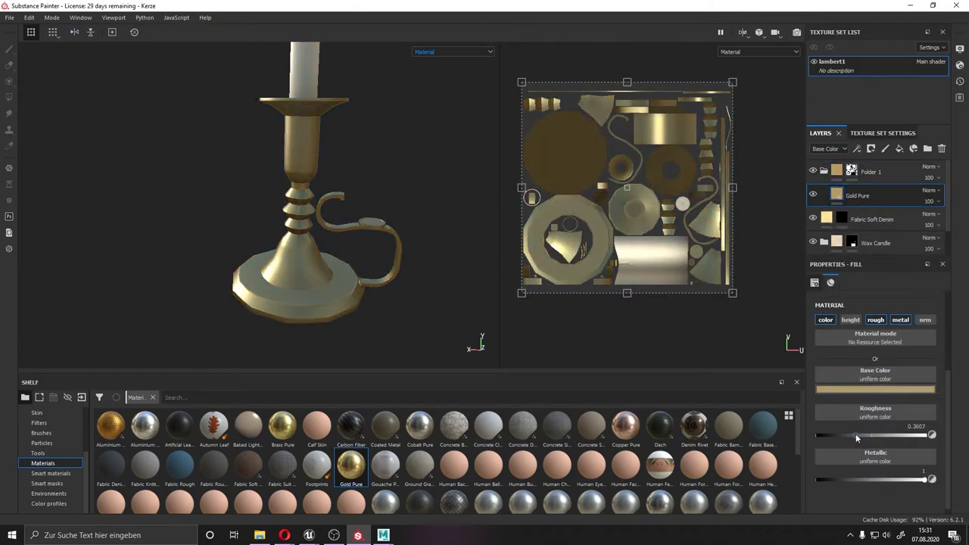
Step: Add the MatFinish Raw filter onto the Gold Pure layer
alt+drag(318, 227, 356, 213)
click(47, 483)
click(39, 423)
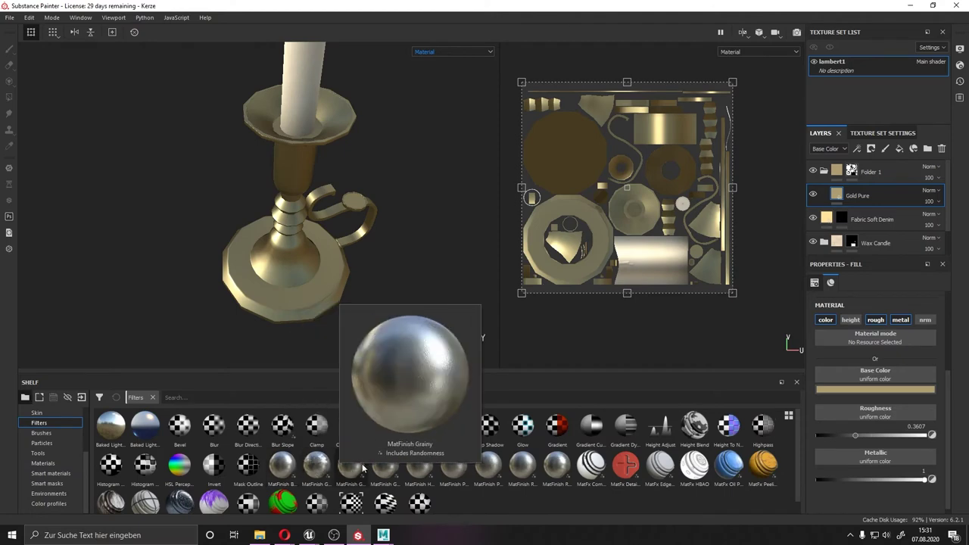
mouse_move(523, 463)
mouse_down()
mouse_move(880, 176)
mouse_move(882, 186)
mouse_up()
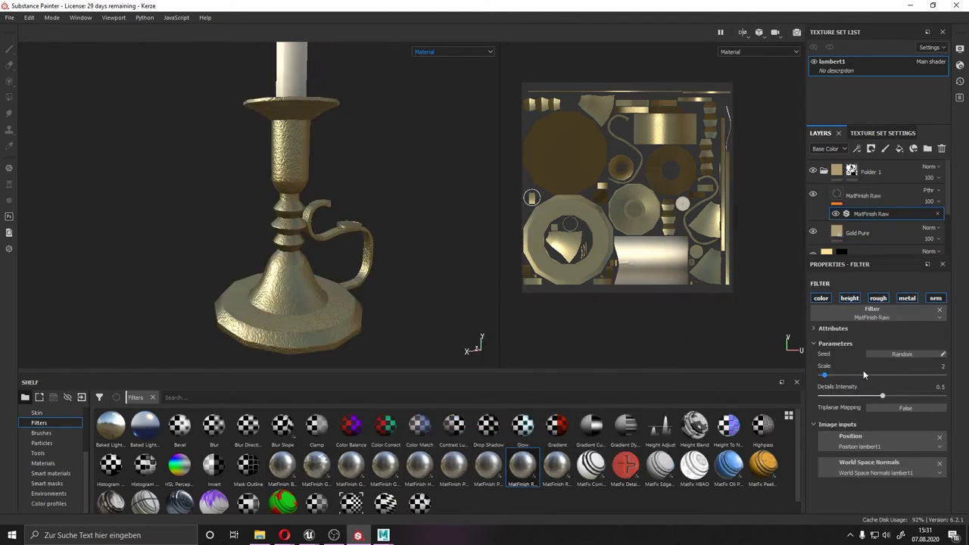
Step: Reduce the MatFinish Raw details intensity to about 0.06
click(824, 375)
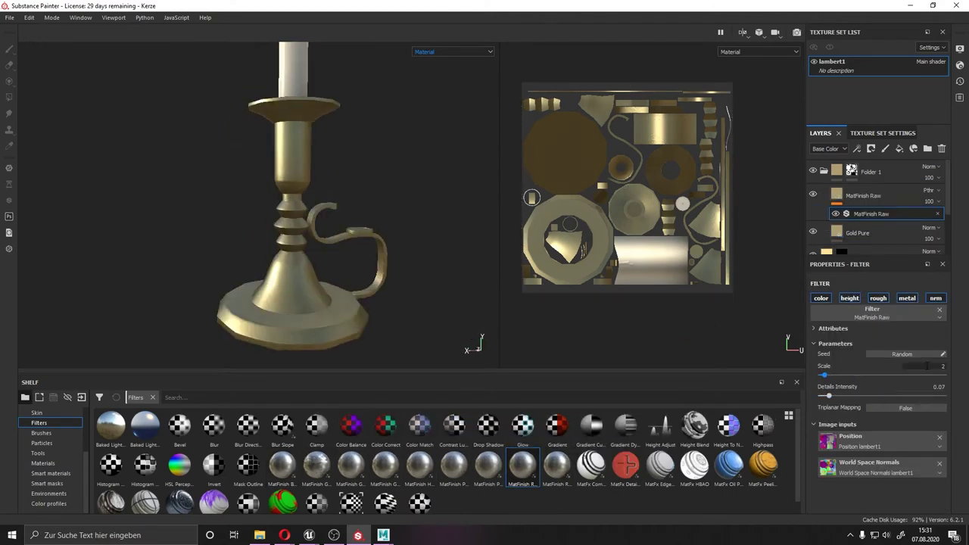
alt+drag(398, 284, 379, 250)
mouse_move(470, 387)
alt+mouse_down()
mouse_move(174, 303)
mouse_move(336, 388)
alt+mouse_up()
alt+drag(293, 156, 340, 340)
key(ctrl+z)
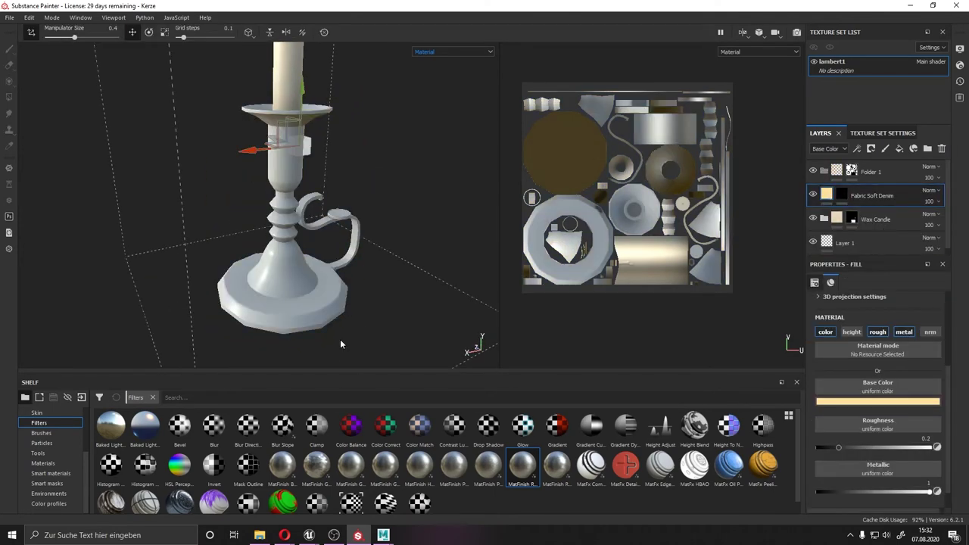
click(42, 463)
scroll(447, 462, down, 1)
key(ctrl+y)
Step: Add a new fill layer, Fill layer 1, above the MatFinish filter
key(ctrl+2)
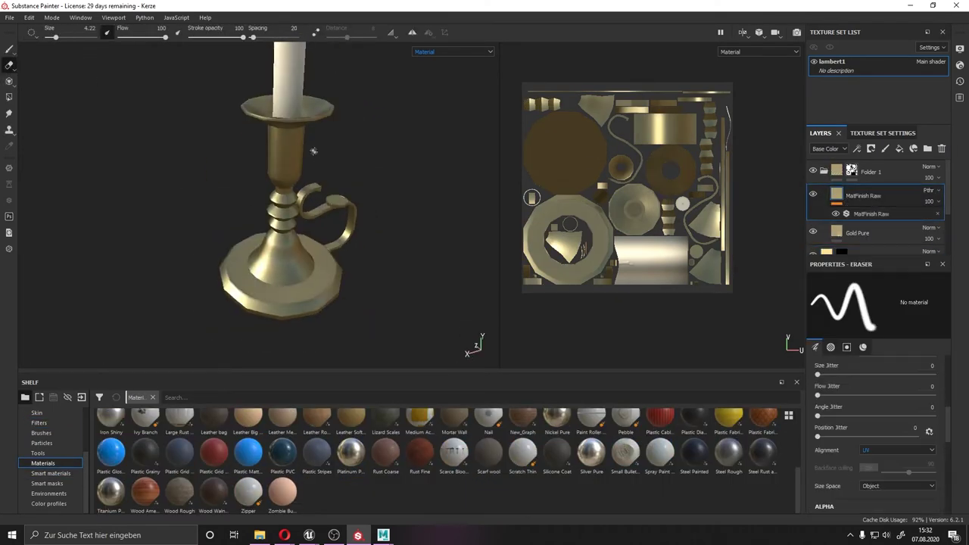
scroll(643, 190, up, 2)
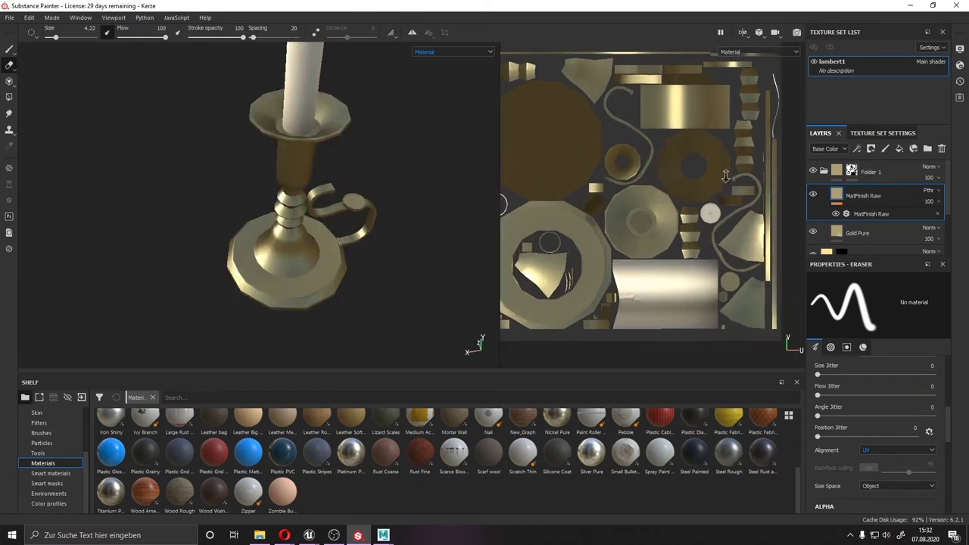
click(900, 149)
Step: Give Fill layer 1 a black mask and switch to the Paint tool
click(871, 148)
click(854, 112)
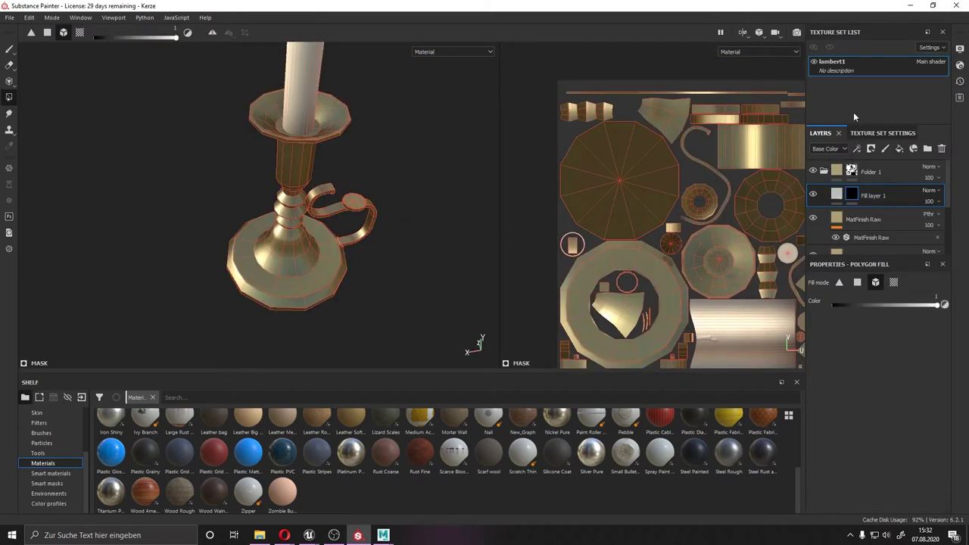
key(1)
click(429, 32)
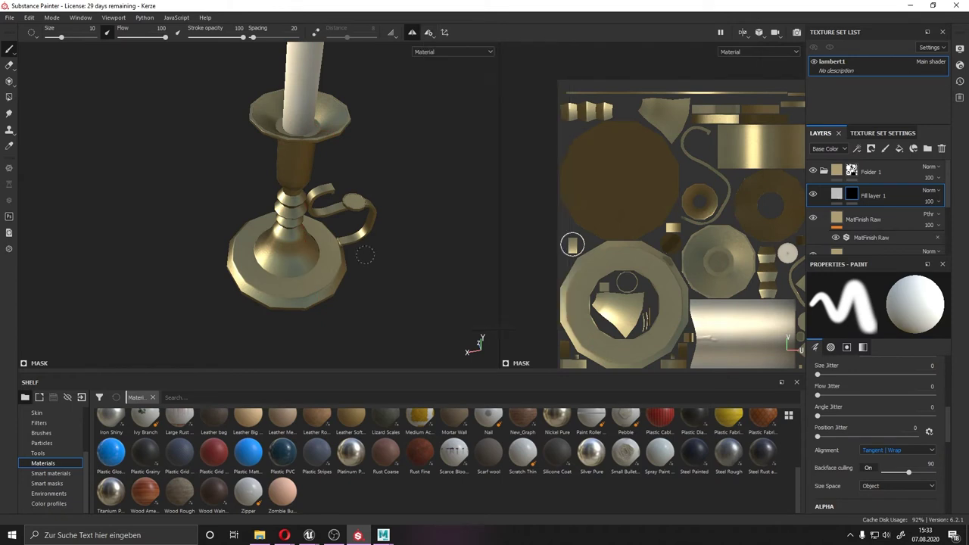
click(429, 34)
Step: Try out the symmetry and stroke easing settings while orbiting the candlestick
alt+drag(341, 227, 201, 249)
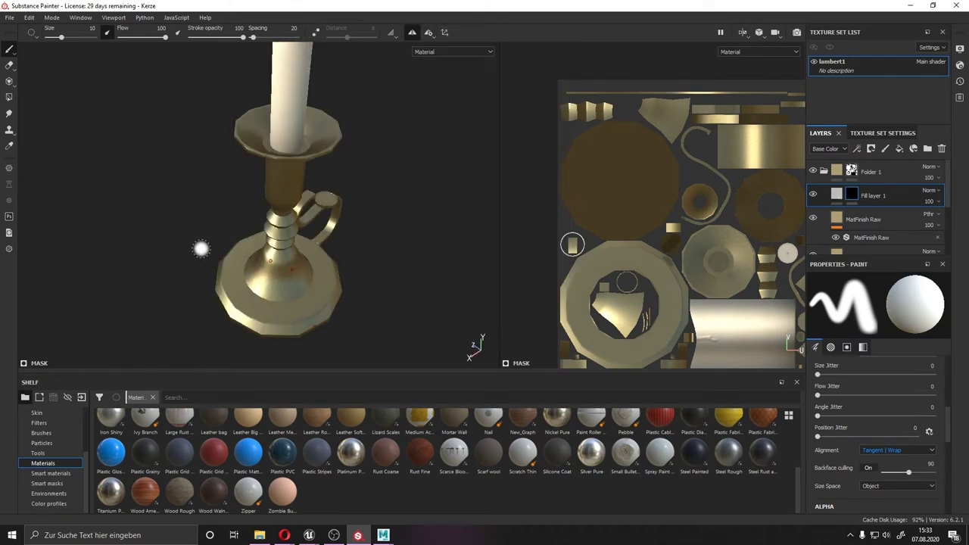
click(430, 33)
alt+drag(277, 301, 215, 226)
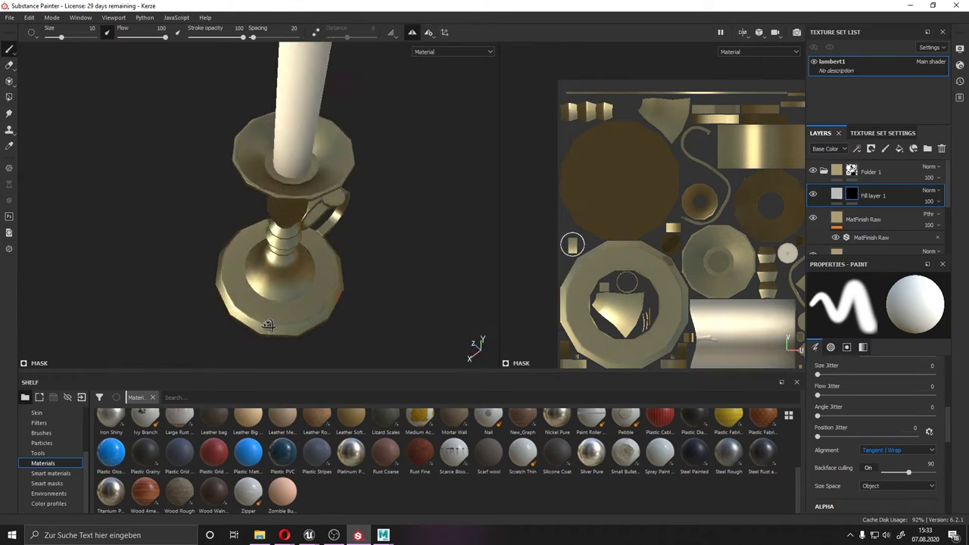
click(417, 36)
click(414, 34)
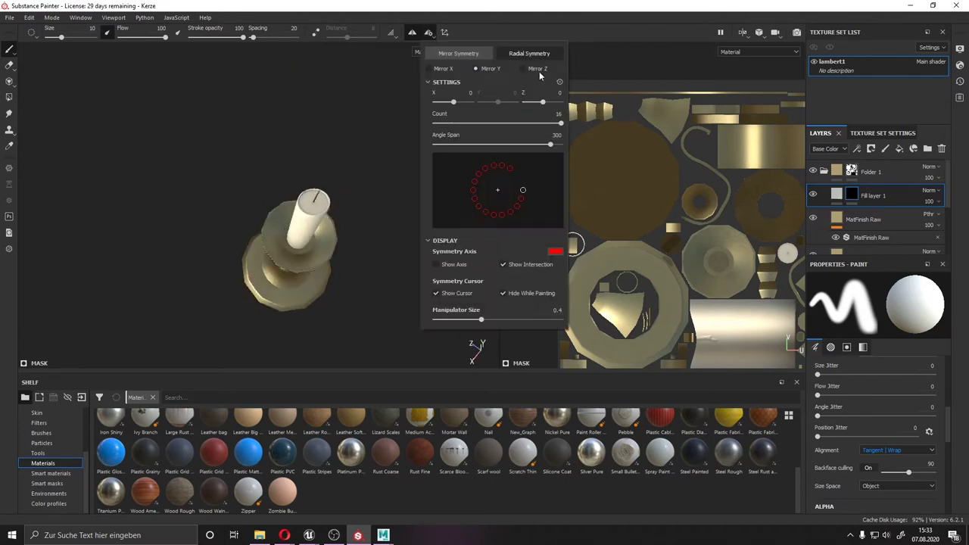
mouse_move(356, 175)
alt+mouse_down()
mouse_move(320, 217)
mouse_move(224, 439)
alt+mouse_up()
Step: Pick the Coffee Circle alpha for the brush
click(56, 430)
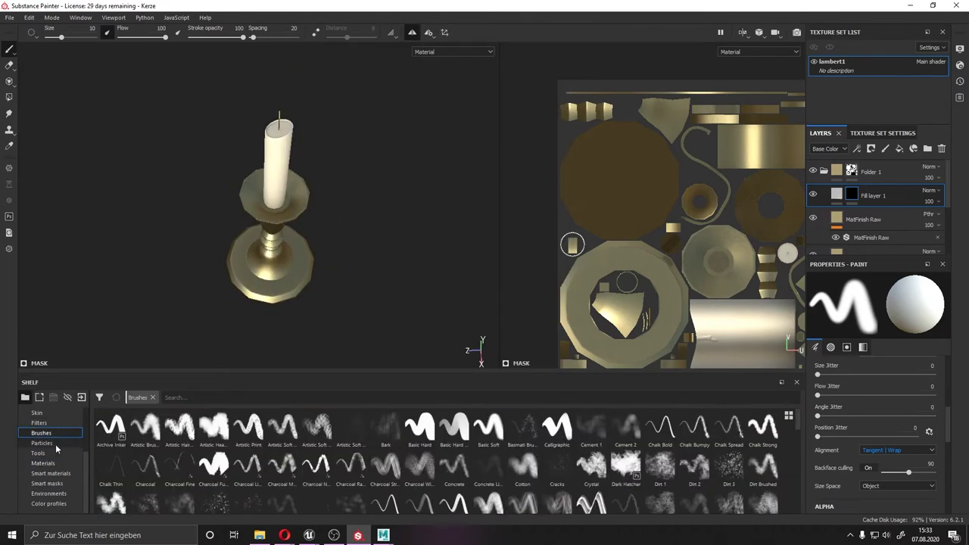
click(52, 433)
scroll(775, 444, down, 3)
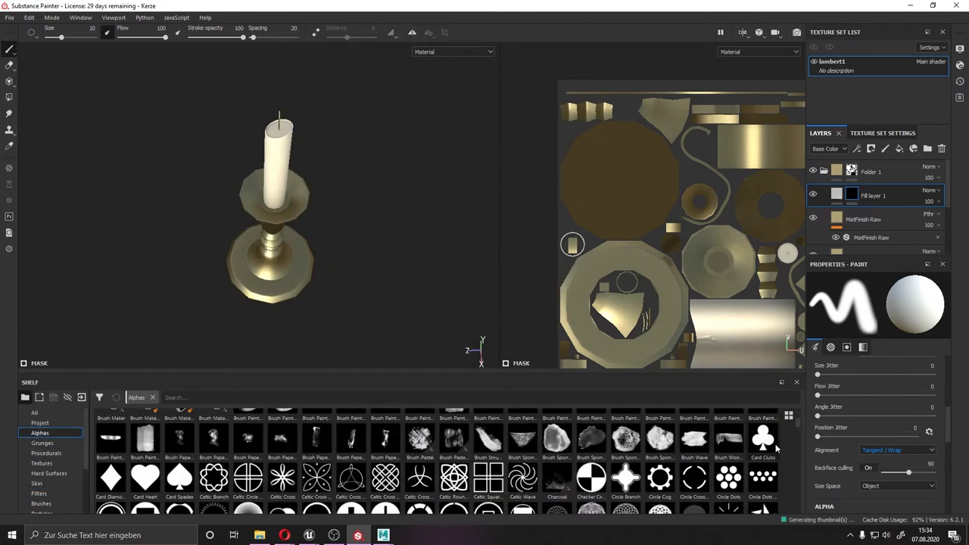
scroll(788, 437, up, 3)
scroll(798, 432, down, 3)
scroll(798, 431, down, 2)
click(179, 426)
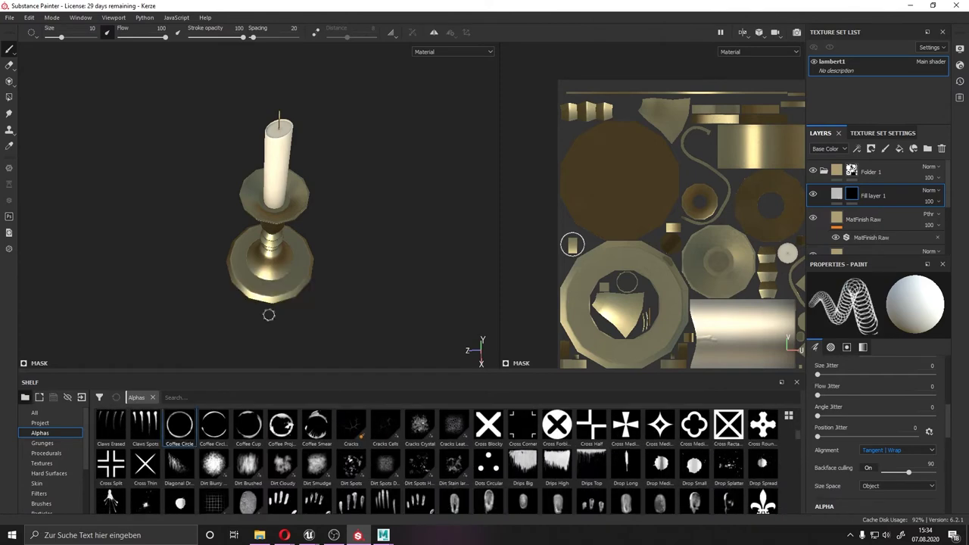
scroll(581, 226, up, 2)
Step: Enlarge the brush to 76.71, then switch to the Basic Hard brush
right_click(582, 226)
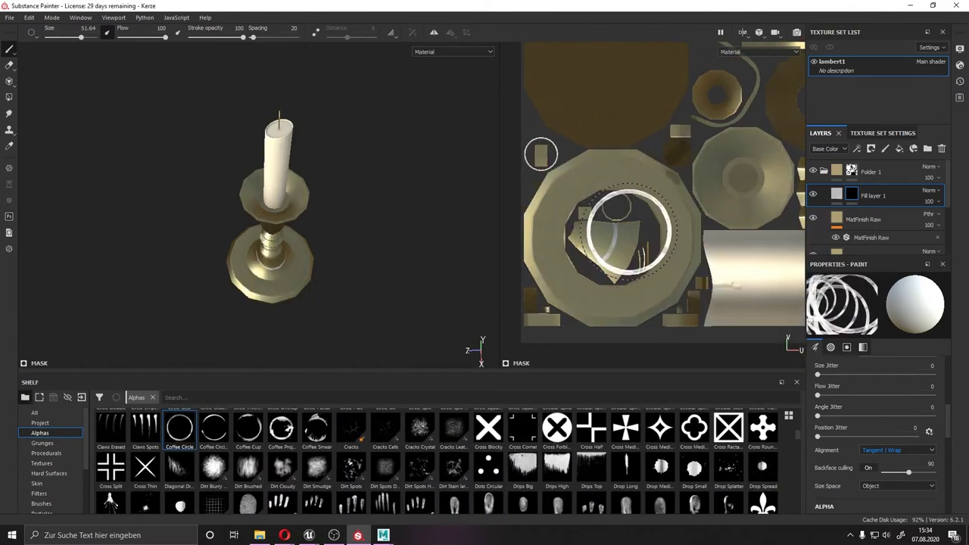
right_click(606, 245)
drag(697, 295, 730, 295)
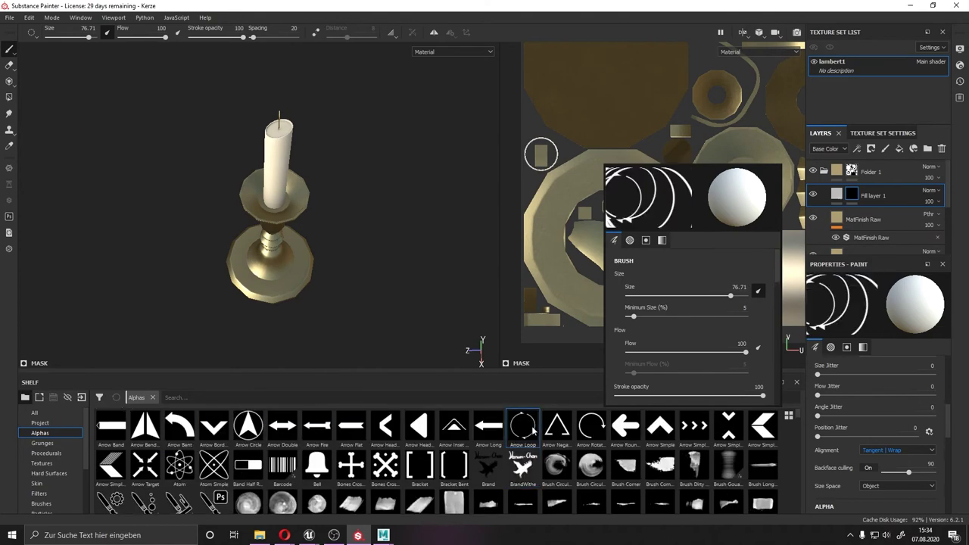
scroll(883, 409, down, 3)
click(929, 397)
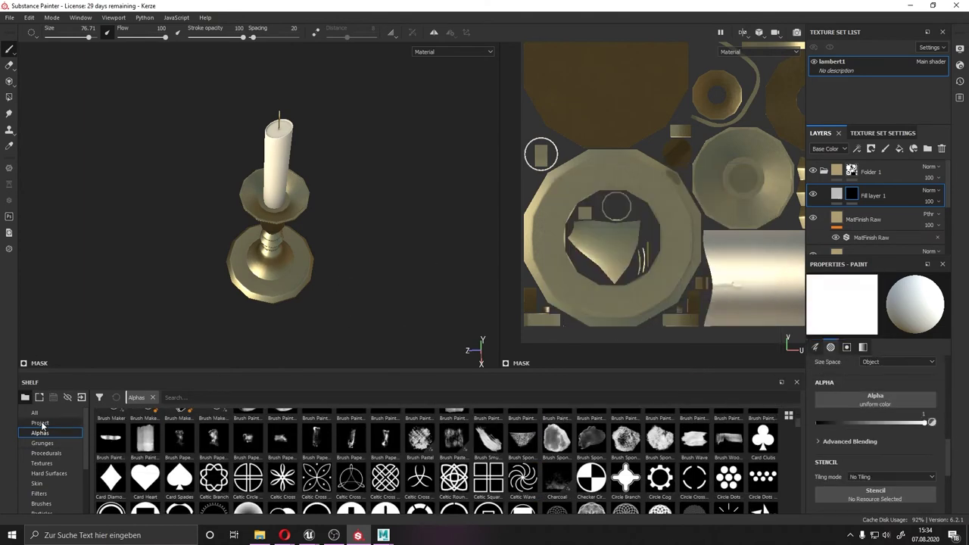
click(41, 502)
click(454, 425)
Step: Enlarge the brush to cover the round base and rotate the lighting around the candle
alt+drag(500, 235, 391, 241)
ctrl+right_drag(614, 239, 643, 239)
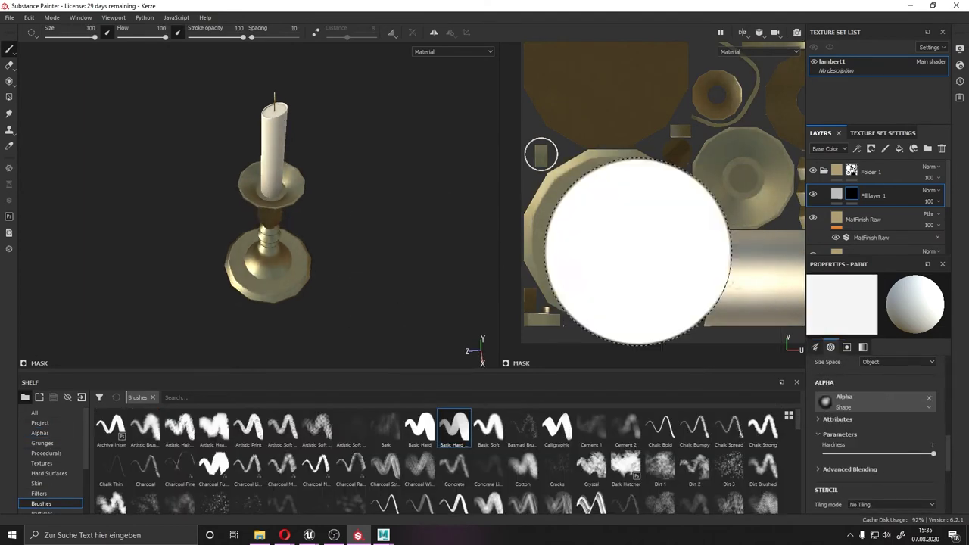
shift+right_drag(541, 155, 454, 227)
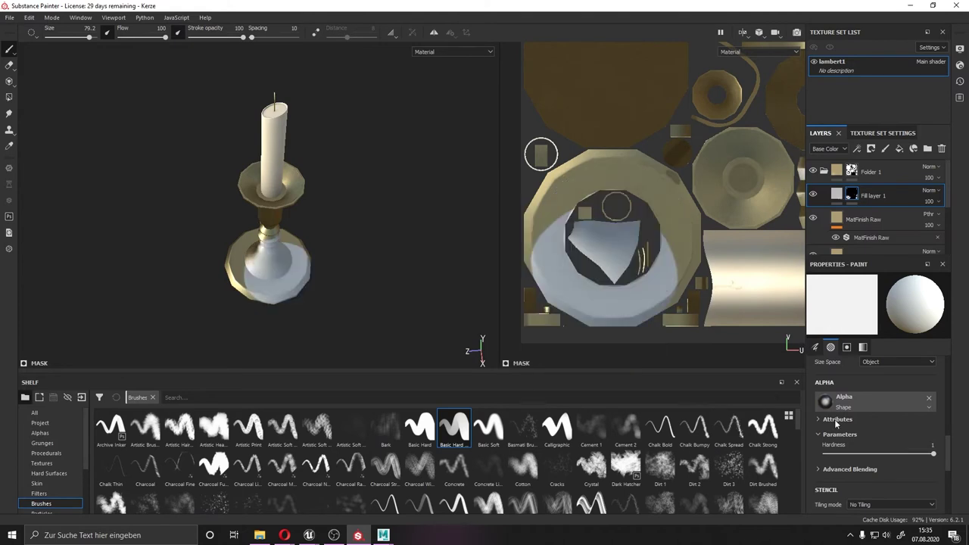
alt+drag(288, 216, 287, 189)
scroll(878, 424, up, 3)
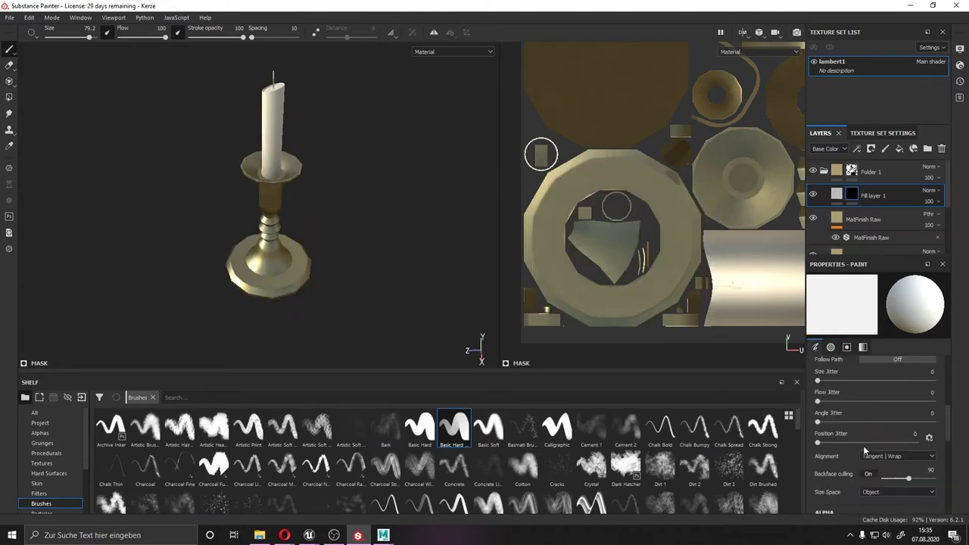
scroll(878, 424, up, 2)
shift+right_drag(541, 154, 540, 155)
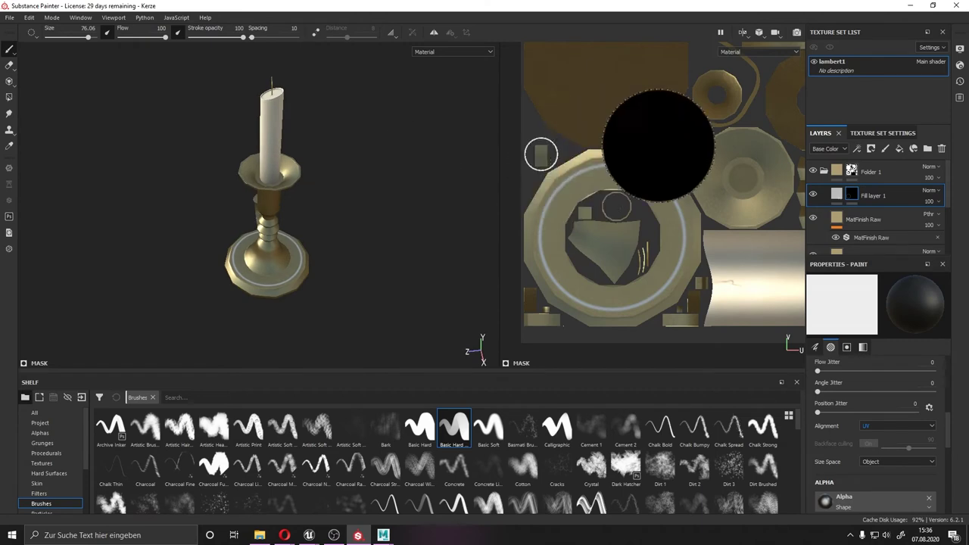
Step: Fit the brush to a round UV piece with single spaced dabs aligned to UV
middle_drag(649, 141, 747, 163)
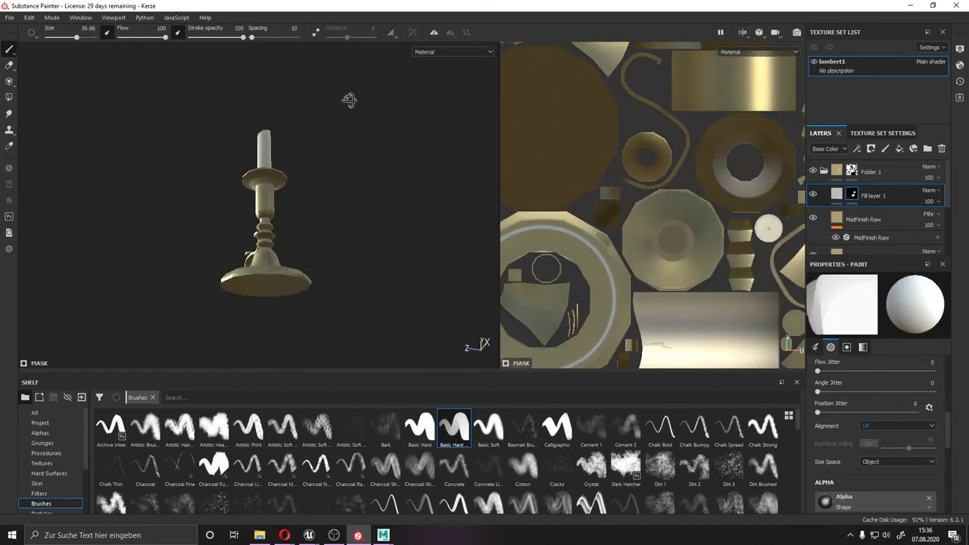
alt+drag(346, 97, 318, 151)
middle_drag(681, 189, 656, 221)
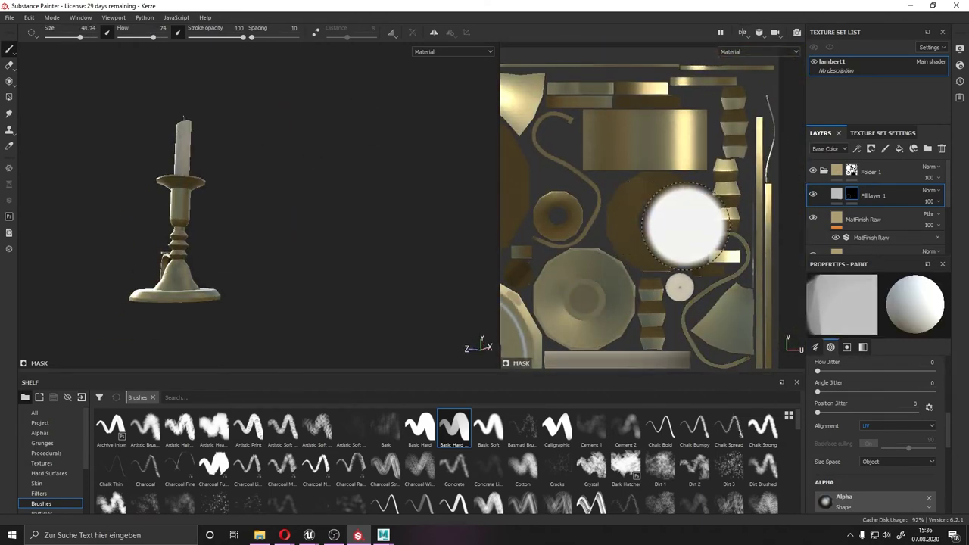
ctrl+right_drag(655, 227, 686, 227)
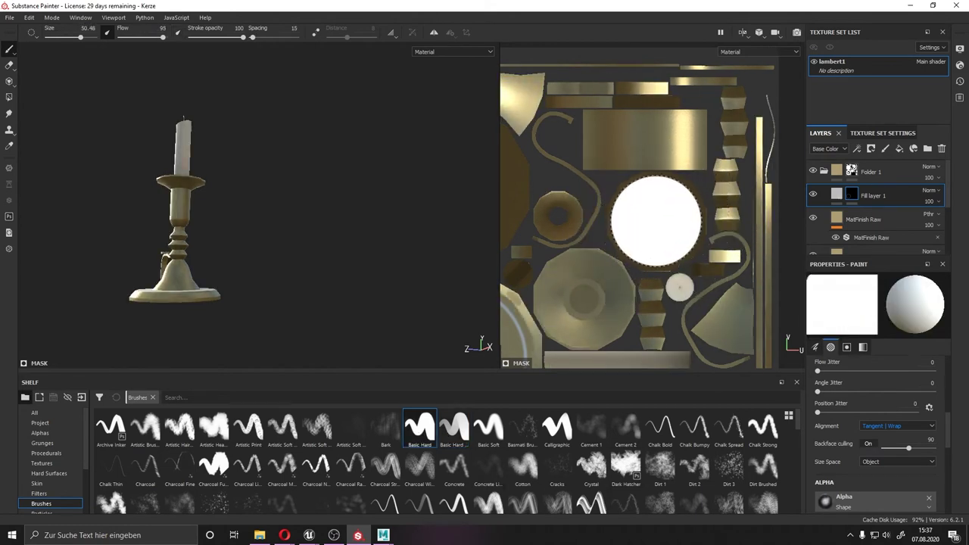
right_click(656, 221)
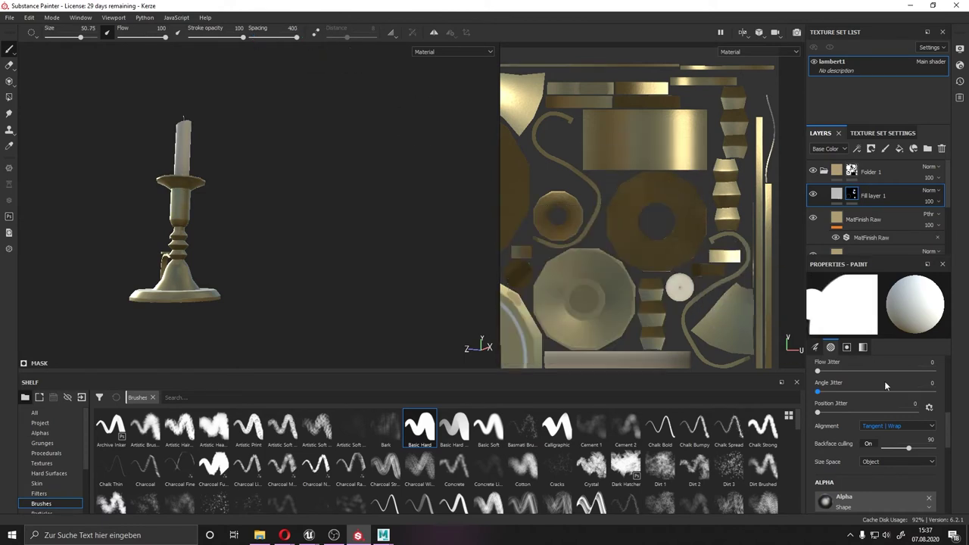
click(897, 426)
click(879, 447)
Step: Swap between white and black paint, reset to a fresh Basic Hard brush, ending on black
key(x)
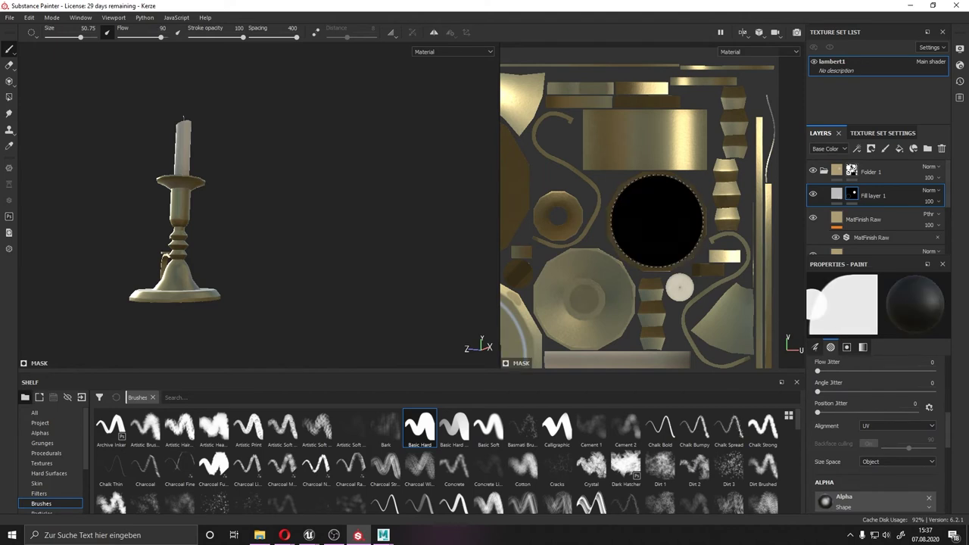
alt+drag(292, 129, 249, 177)
scroll(584, 281, up, 1)
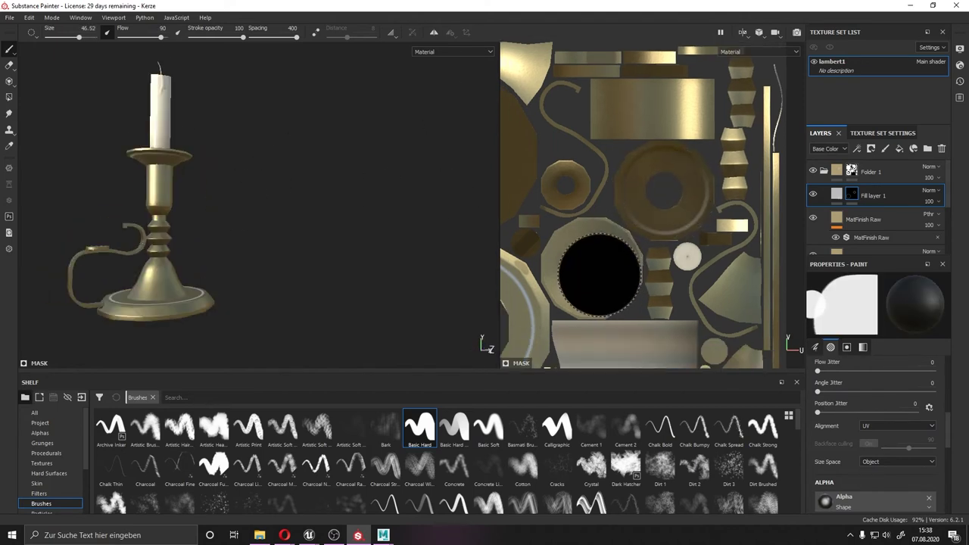
key(x)
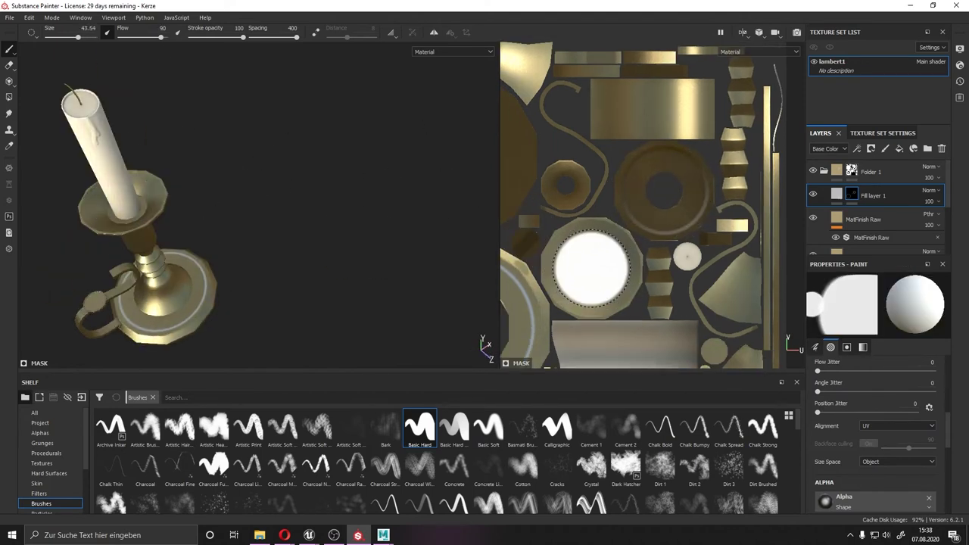
click(420, 428)
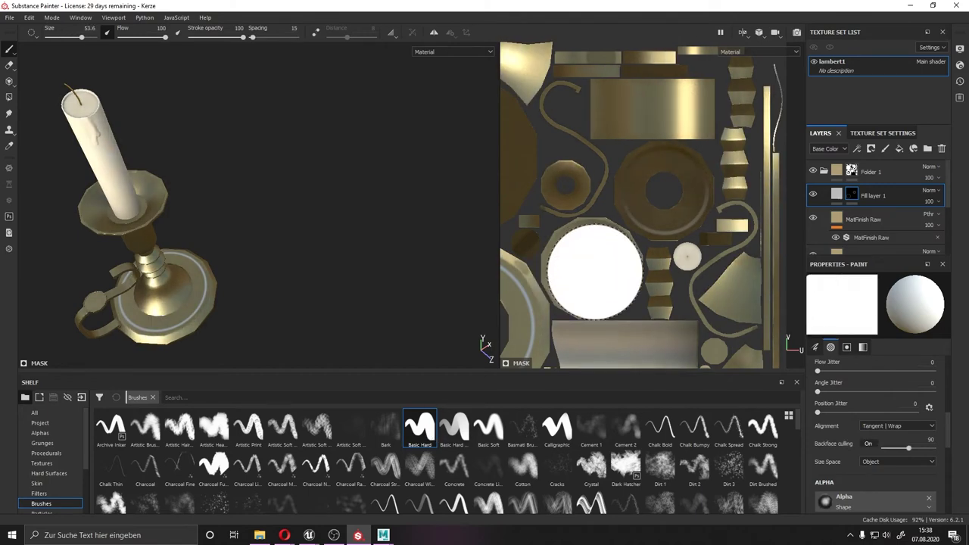
key(x)
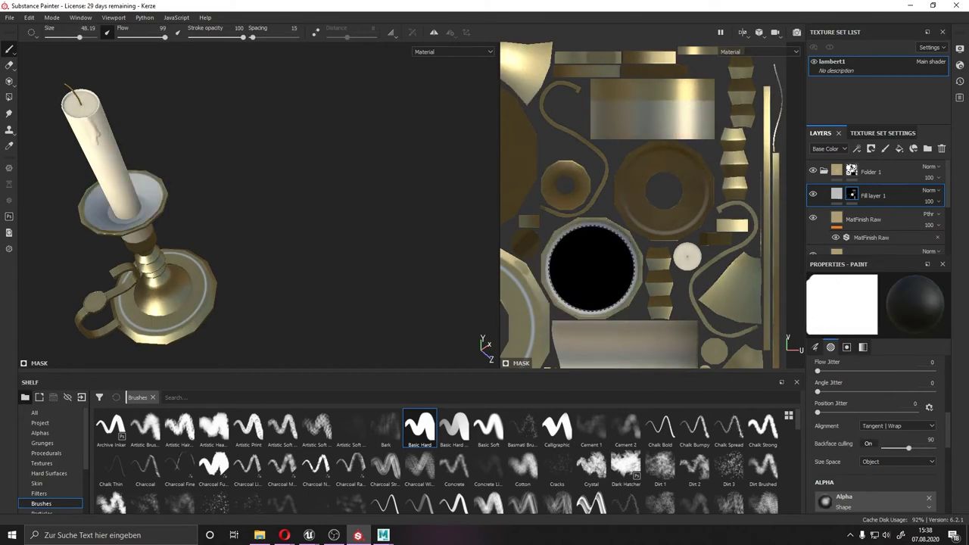
Step: Shrink the brush to a tiny, UV-aligned stamp and switch to painting white
key(f)
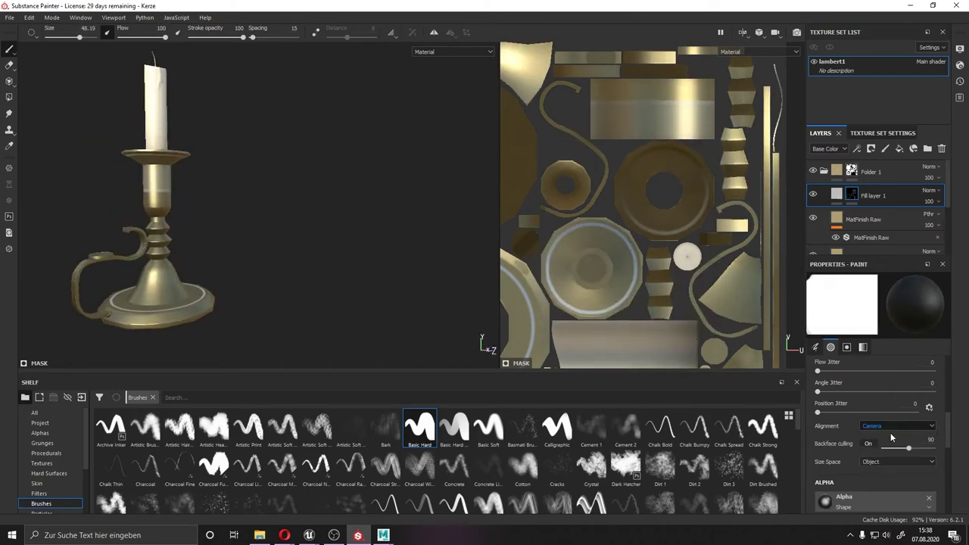
click(892, 438)
right_click(654, 171)
drag(682, 172, 654, 172)
alt+drag(190, 189, 227, 189)
right_click(610, 193)
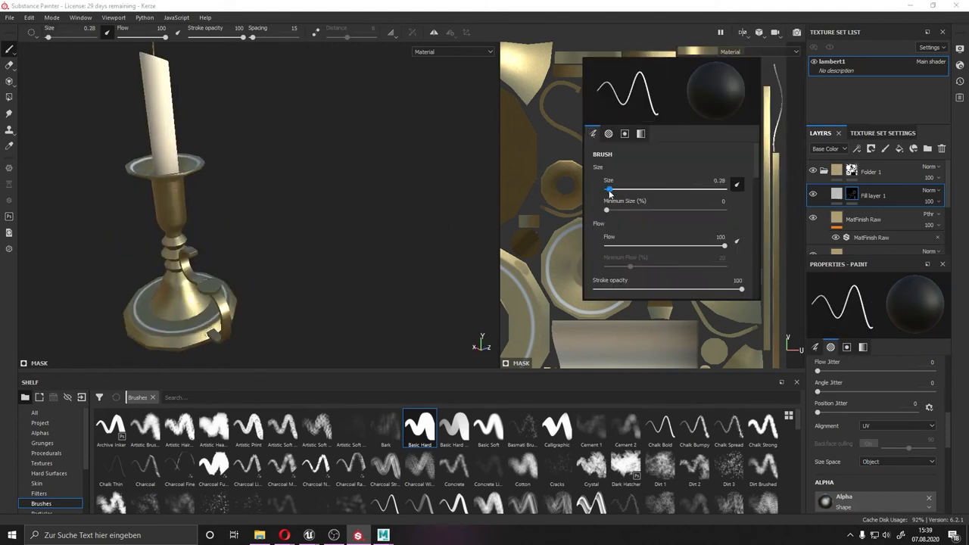
key(x)
Step: Check the smudge tool's brush settings over the UV view, then return to painting
right_click(594, 129)
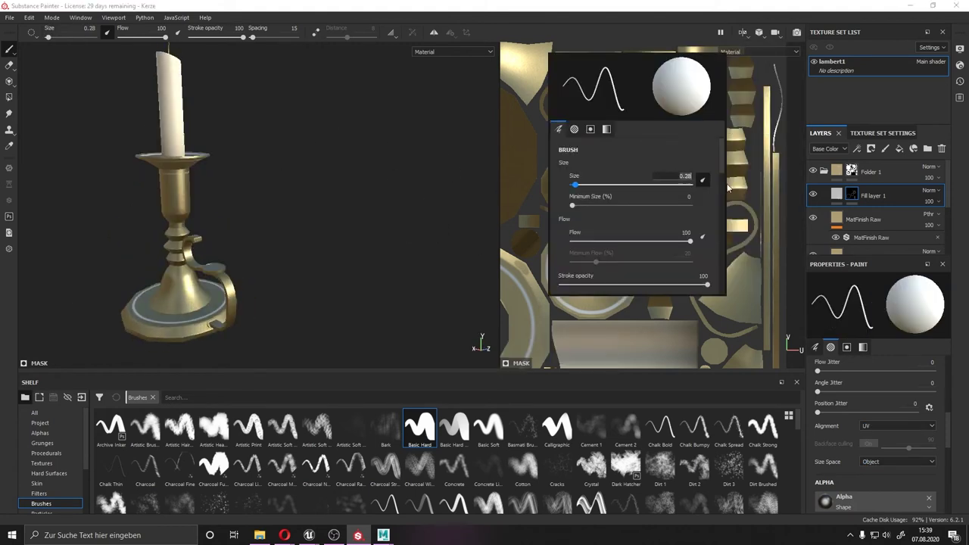
key(5)
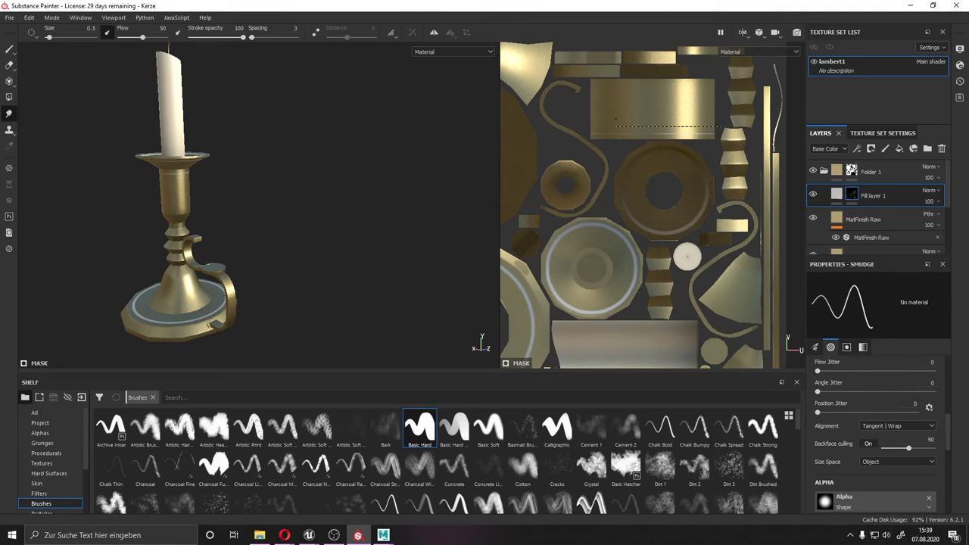
right_click(583, 280)
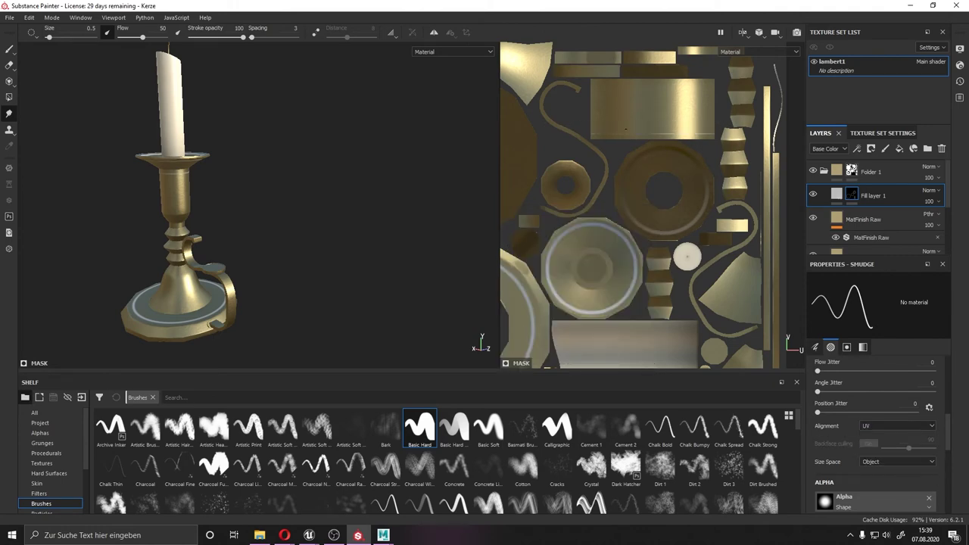
scroll(662, 118, up, 5)
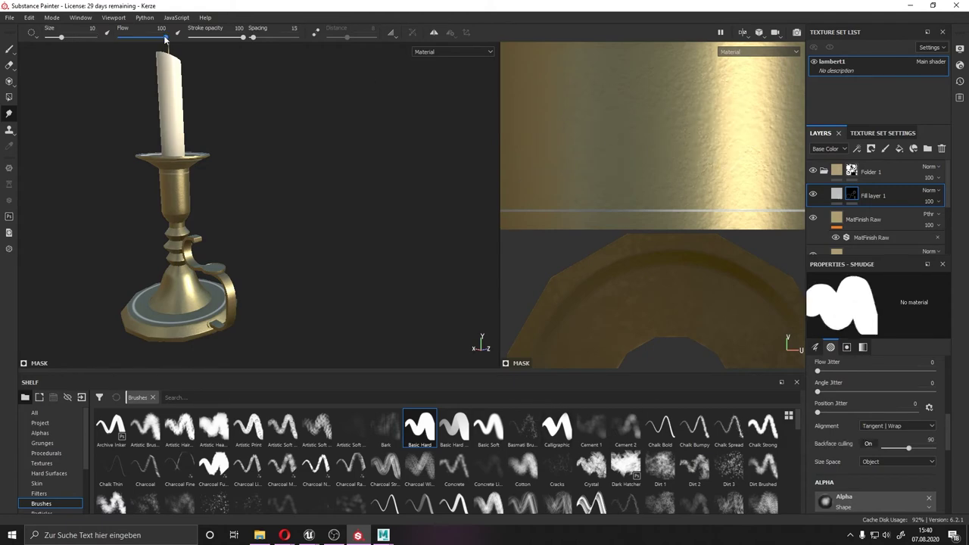
key(1)
key(f)
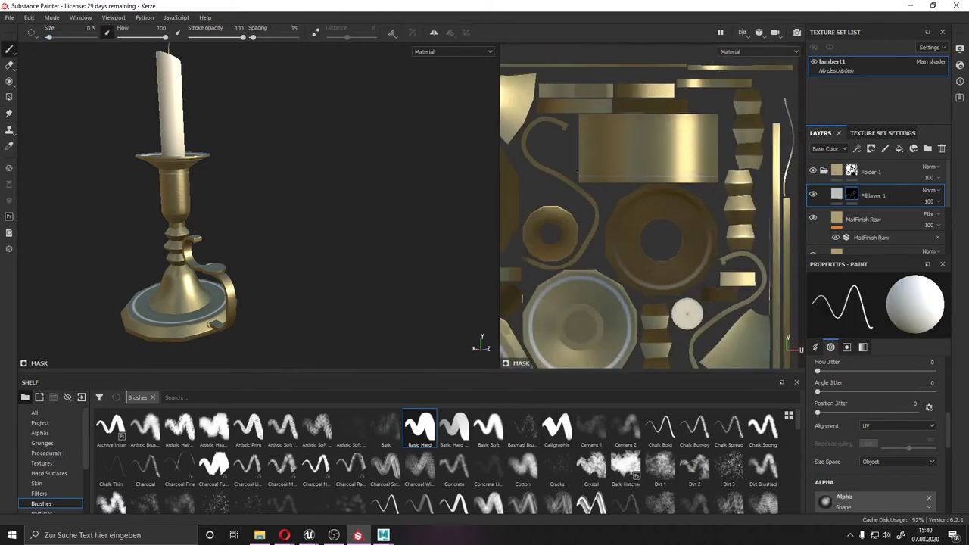
Step: Select Fill layer 1 and open its base colour picker
middle_drag(561, 288, 558, 95)
mouse_move(379, 189)
alt+mouse_down()
mouse_move(336, 209)
mouse_move(287, 296)
alt+mouse_up()
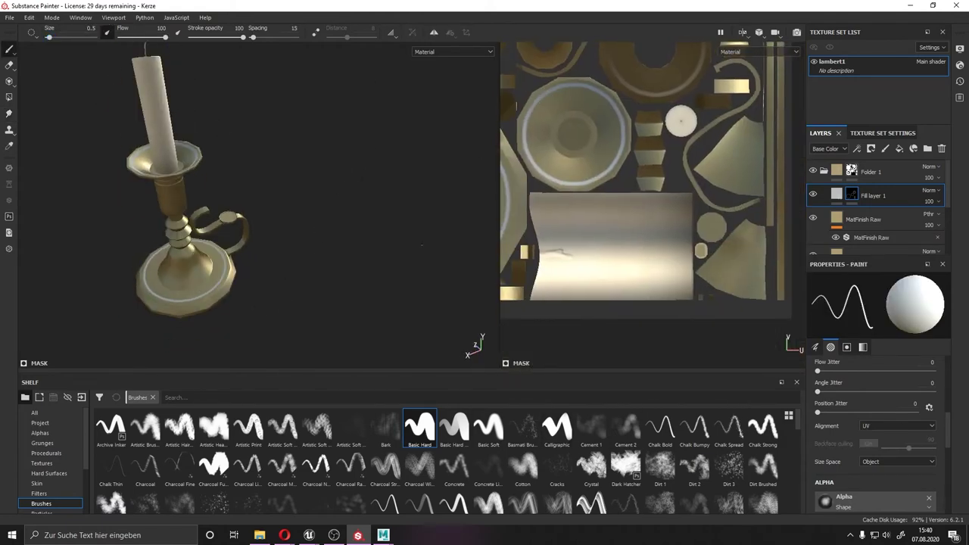
click(837, 195)
click(876, 389)
Step: Set Fill layer 1 to Multiply, turn off roughness and metallic, and lower its height
click(875, 389)
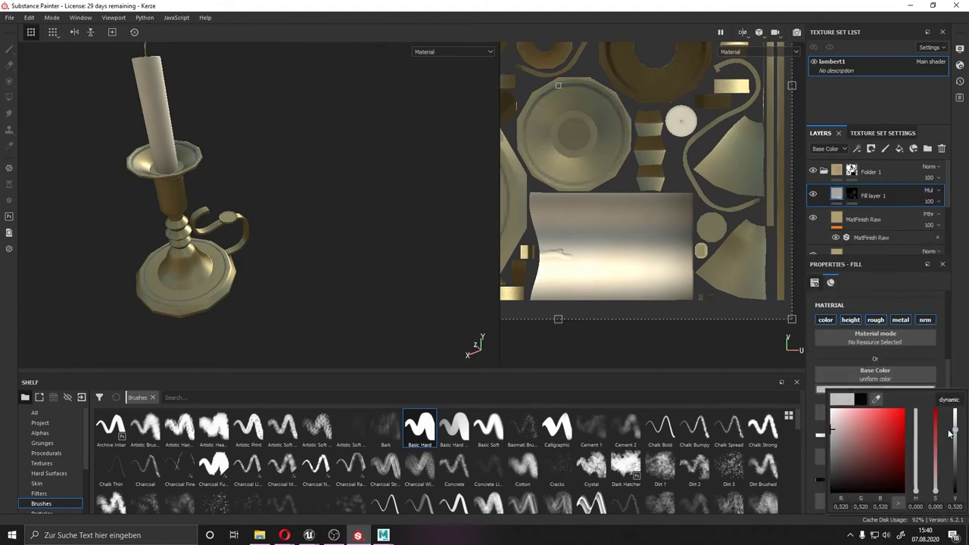
click(876, 320)
click(899, 316)
drag(871, 432, 878, 431)
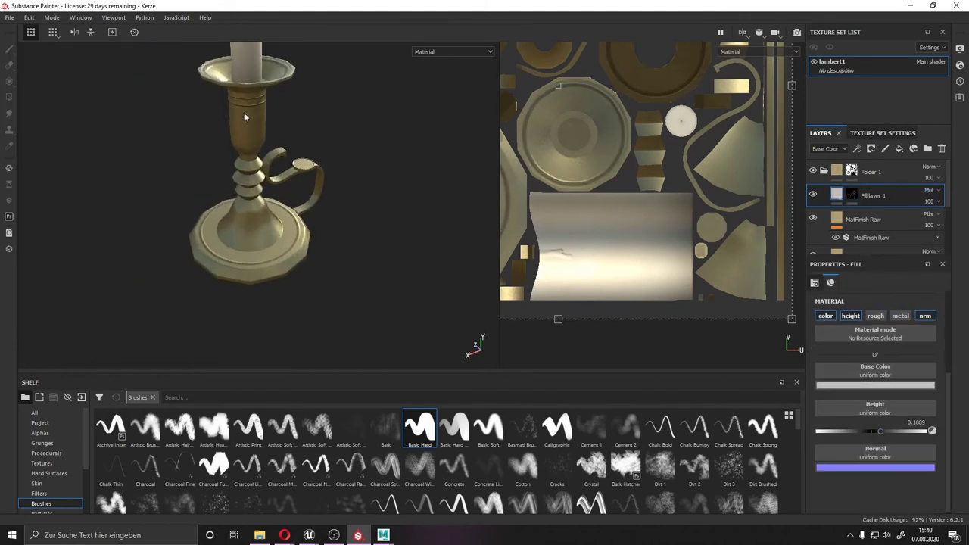
Step: Fine-tune Fill layer 1's height to about -0.37 while viewing the candlestick stem
alt+drag(424, 114, 400, 134)
scroll(359, 205, up, 3)
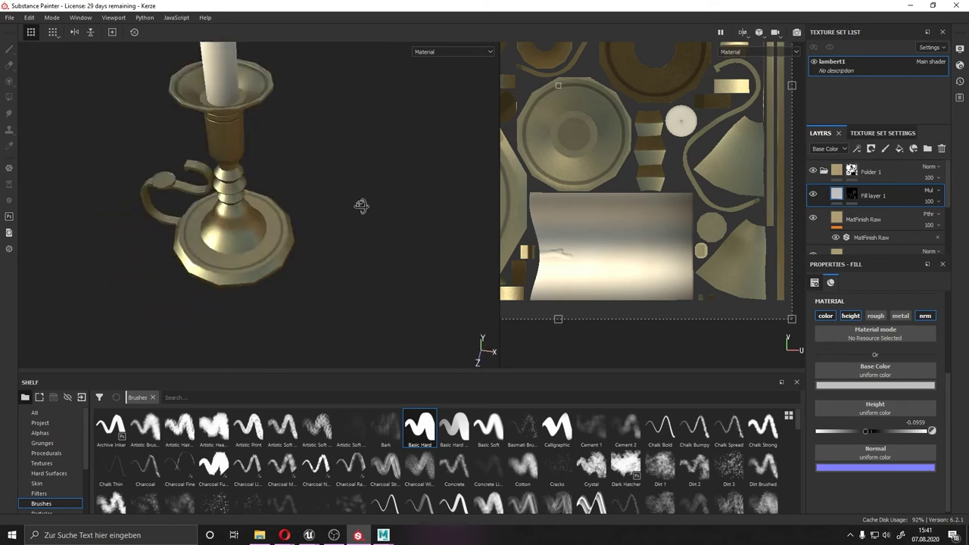
scroll(400, 134, up, 3)
click(9, 48)
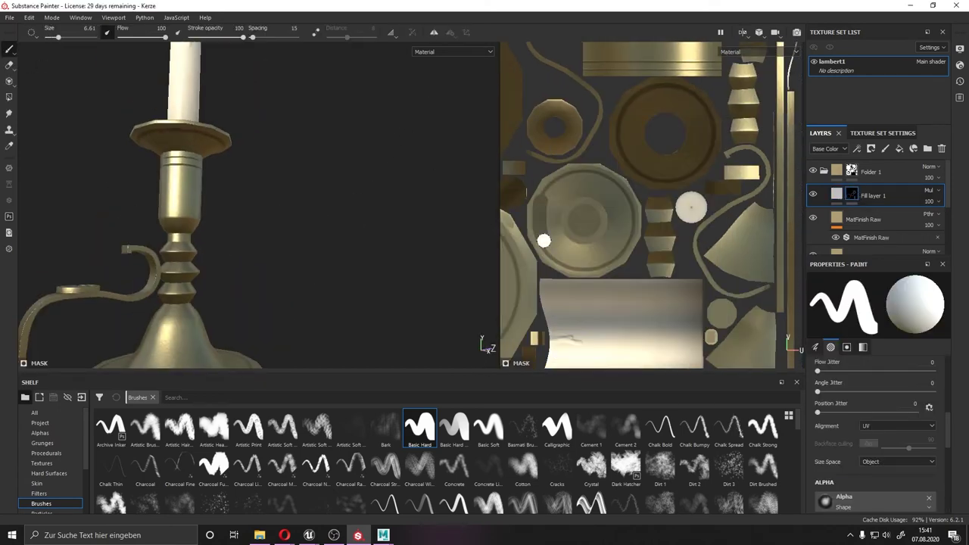
alt+drag(379, 189, 426, 199)
click(836, 196)
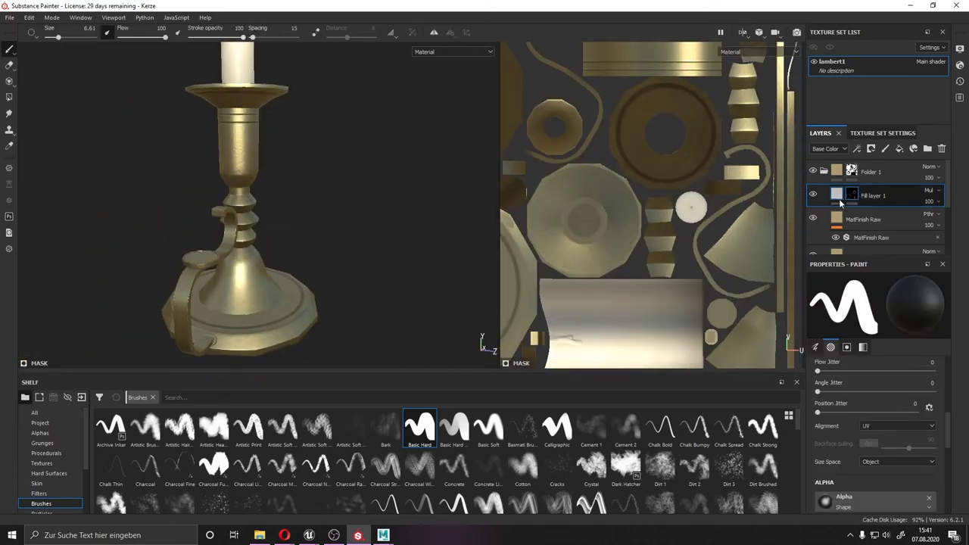
scroll(264, 262, up, 5)
alt+drag(265, 262, 315, 275)
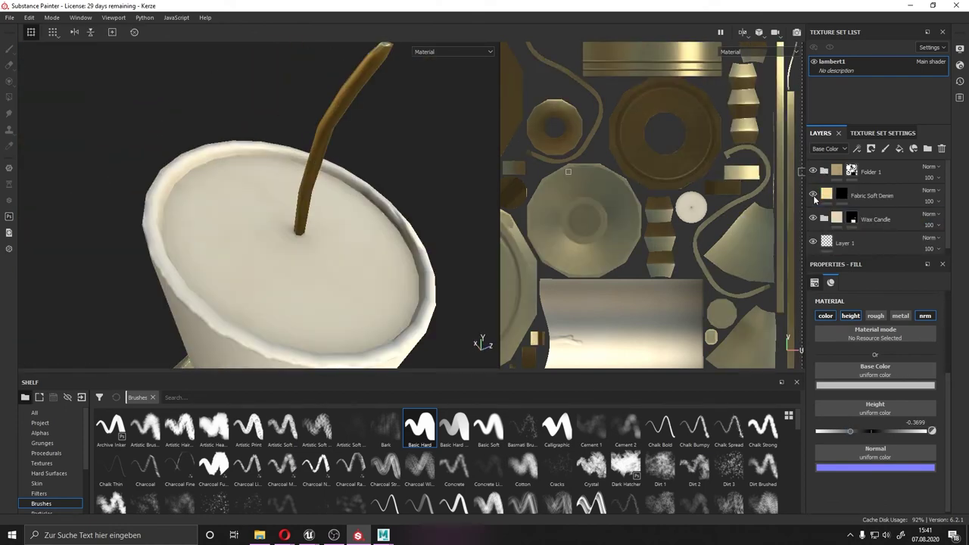
Step: Add Fabric Soft Denim as the top layer for the wick and rotate it to 131.46
click(816, 198)
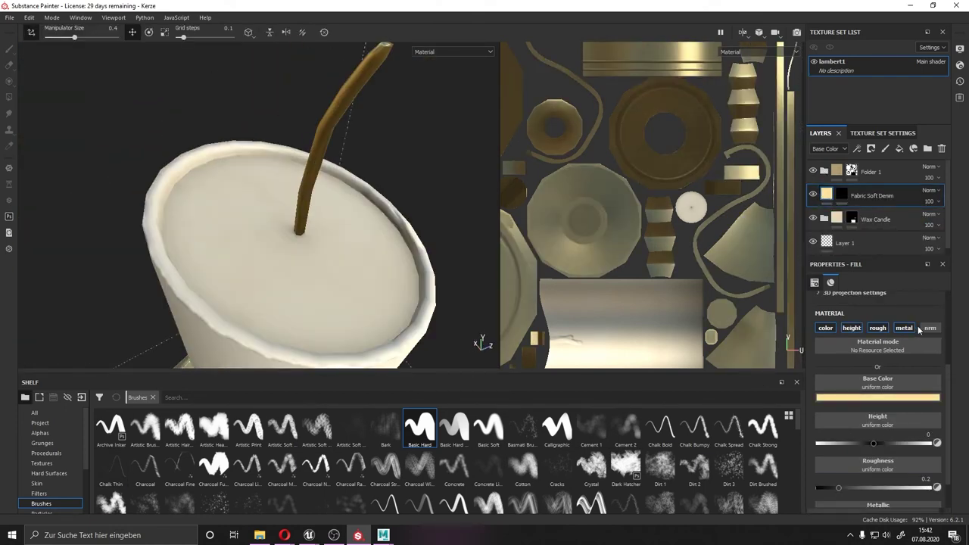
scroll(83, 445, down, 1)
click(42, 503)
drag(247, 466, 712, 168)
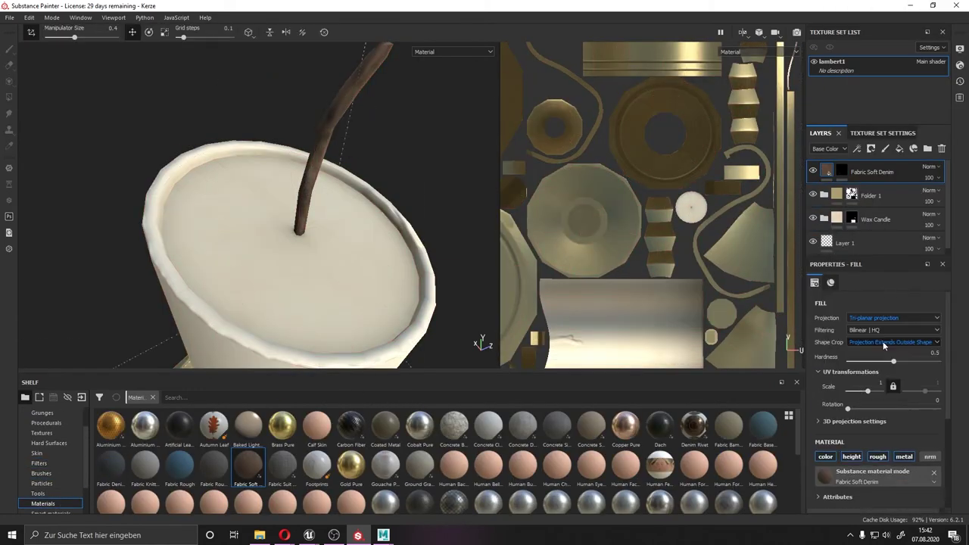
drag(865, 409, 876, 410)
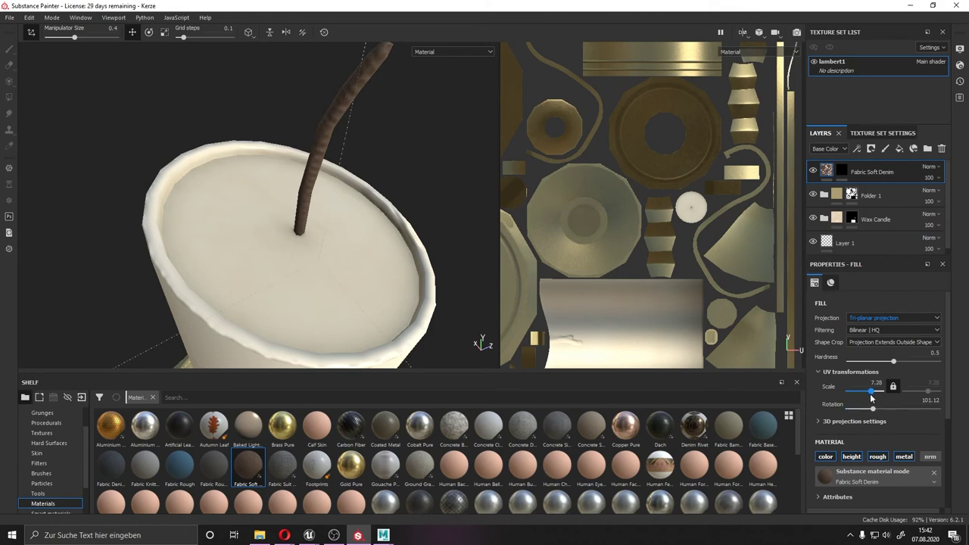
alt+drag(379, 194, 383, 184)
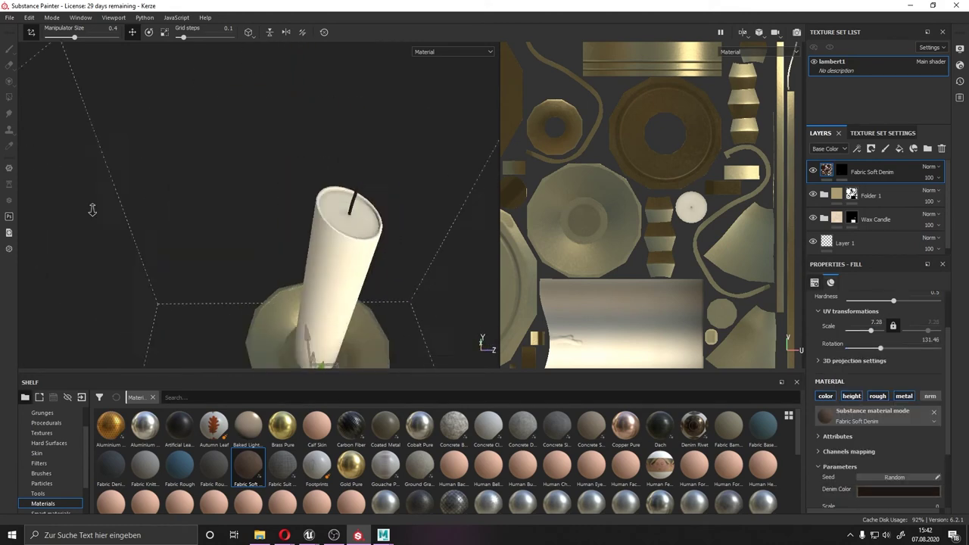
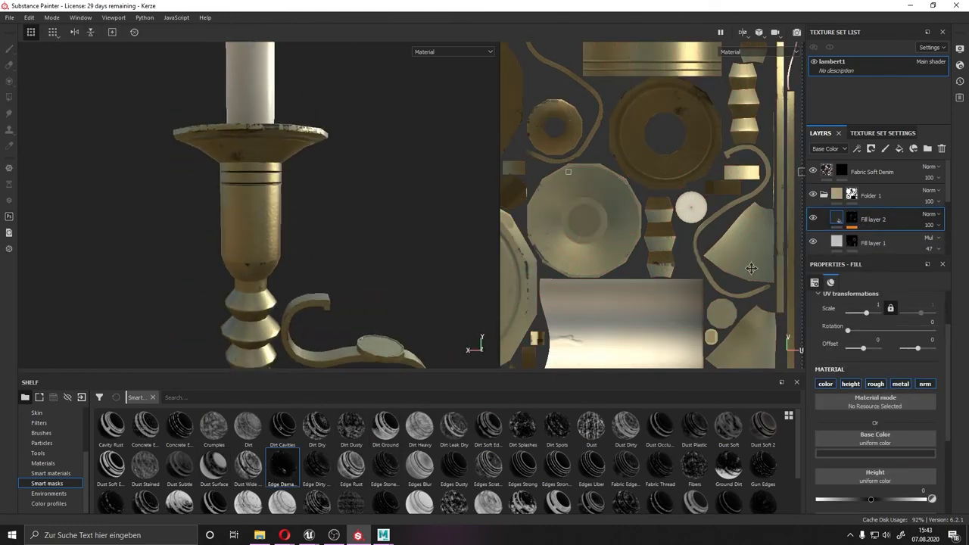
Step: Tone down Fill layer 2 with a new base colour and Texture 2 amount 0.56
click(875, 453)
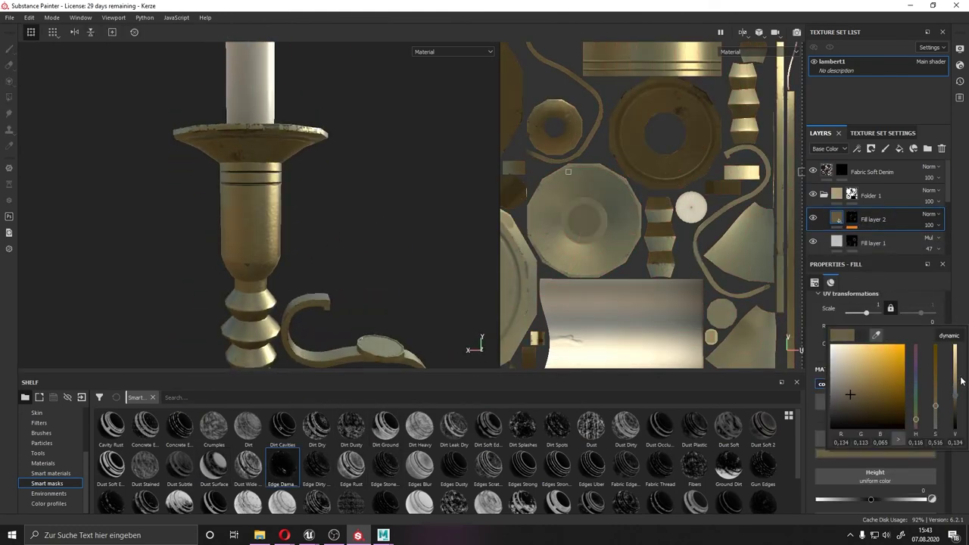
scroll(888, 426, down, 3)
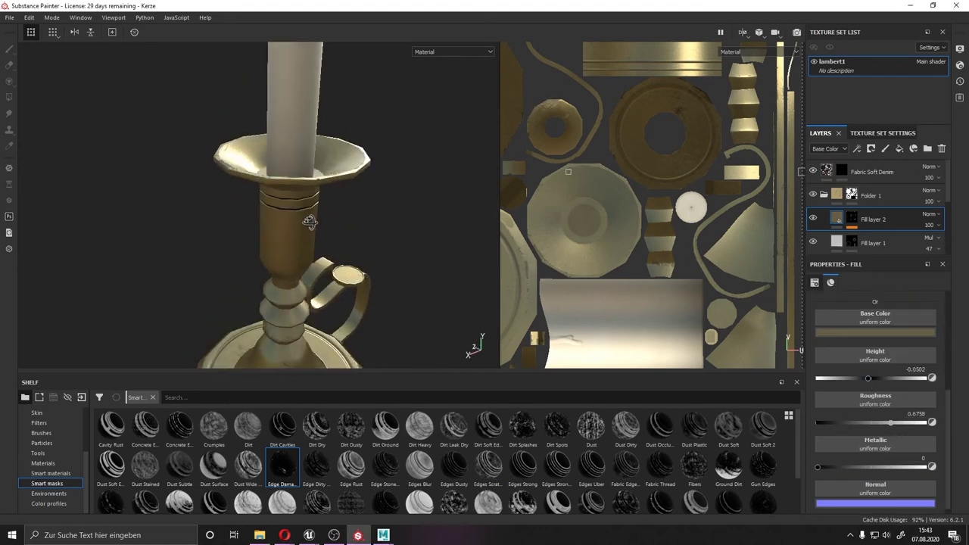
click(877, 238)
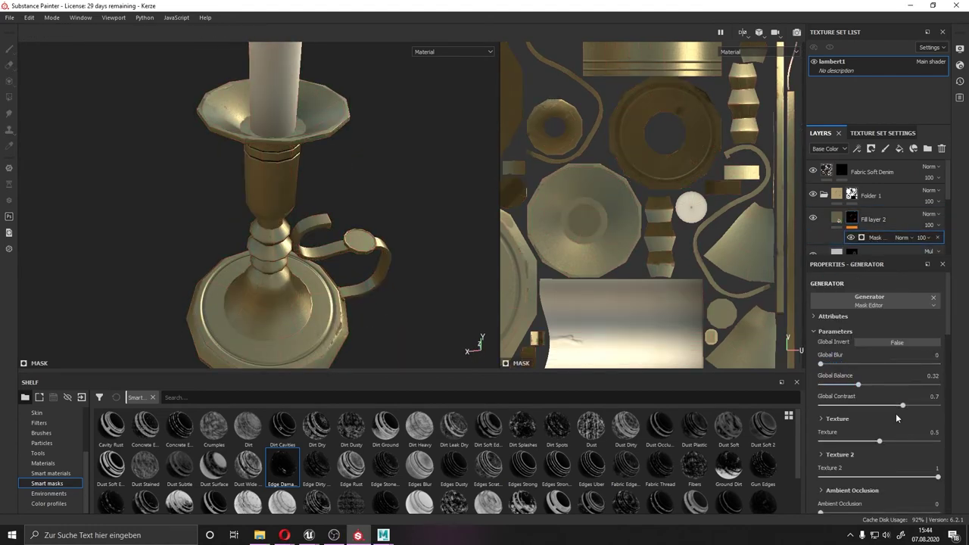
click(886, 477)
scroll(914, 443, down, 3)
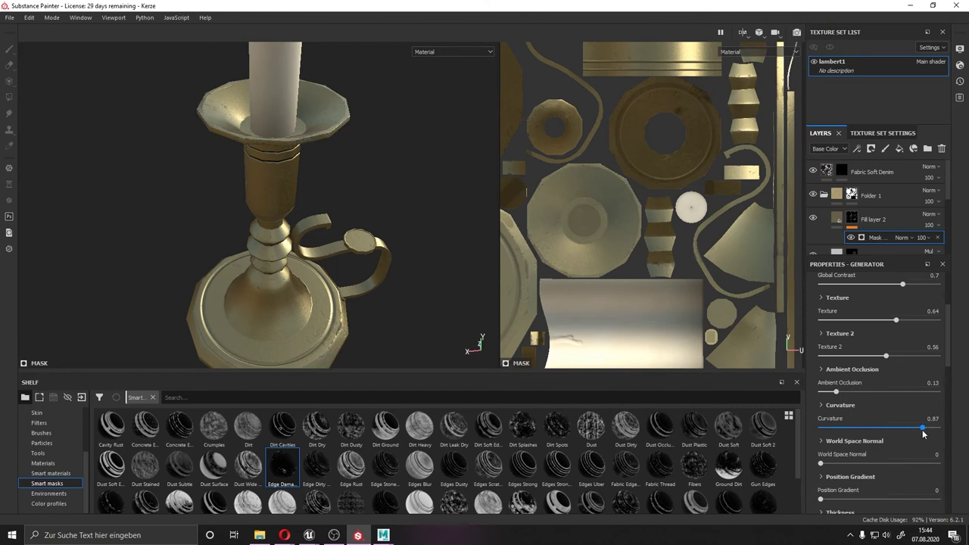
scroll(924, 433, down, 2)
alt+drag(325, 212, 403, 234)
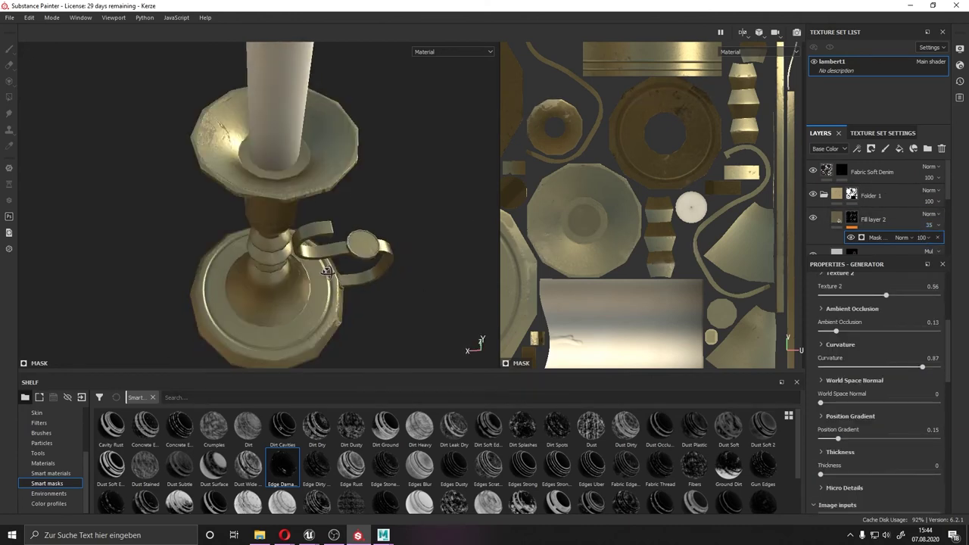
Step: Add Fill layer 3 with an occlusion dirt mask, near-black Multiply colour, opacity 80
click(898, 149)
scroll(214, 455, down, 2)
drag(213, 452, 833, 204)
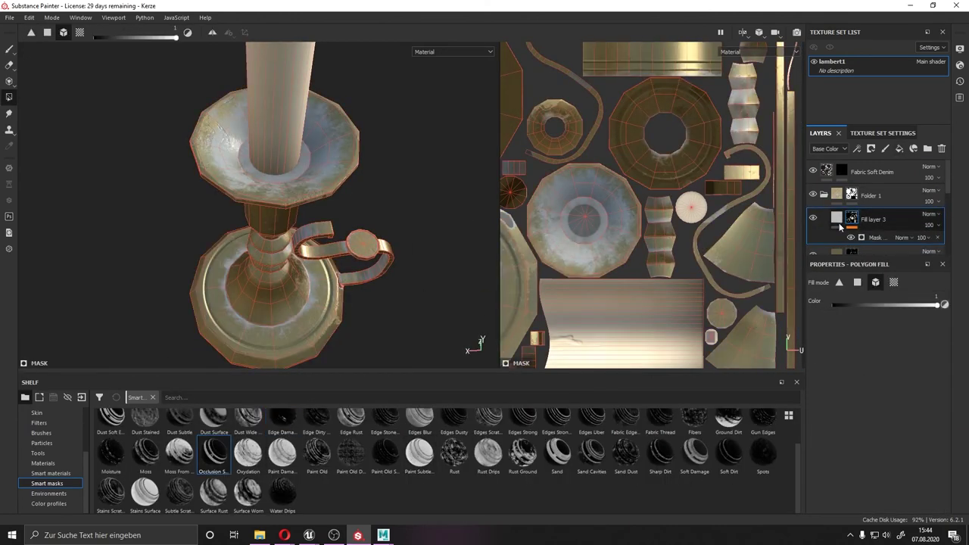
click(875, 331)
drag(956, 356, 955, 405)
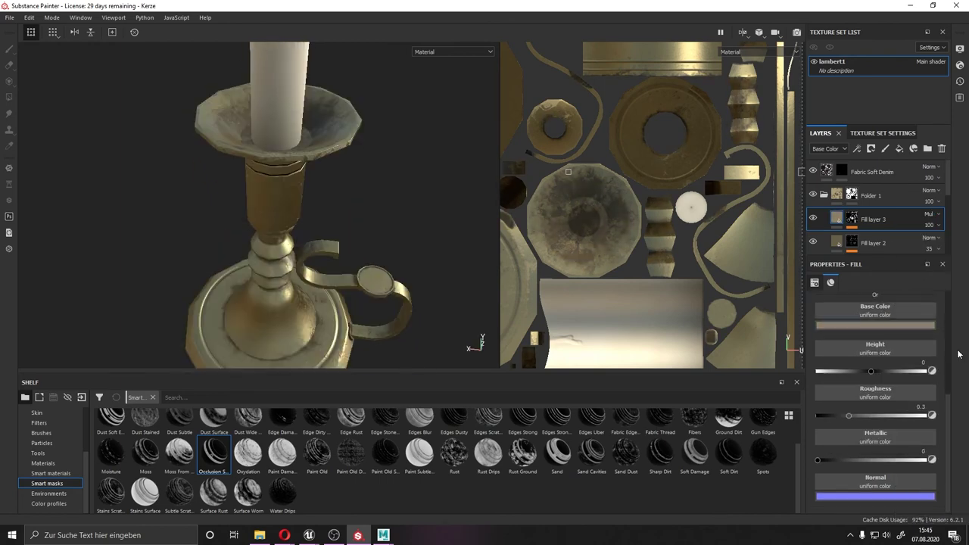
click(852, 219)
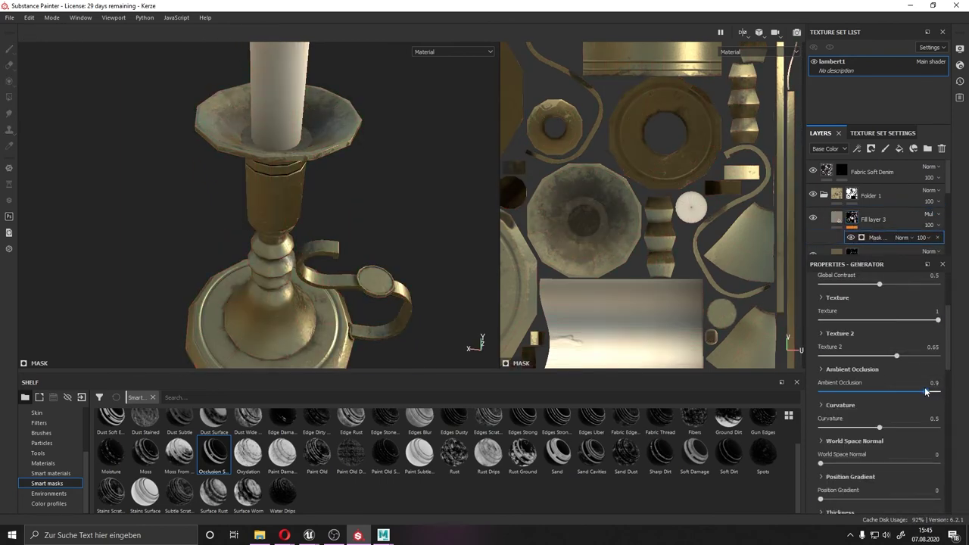
drag(930, 225, 958, 245)
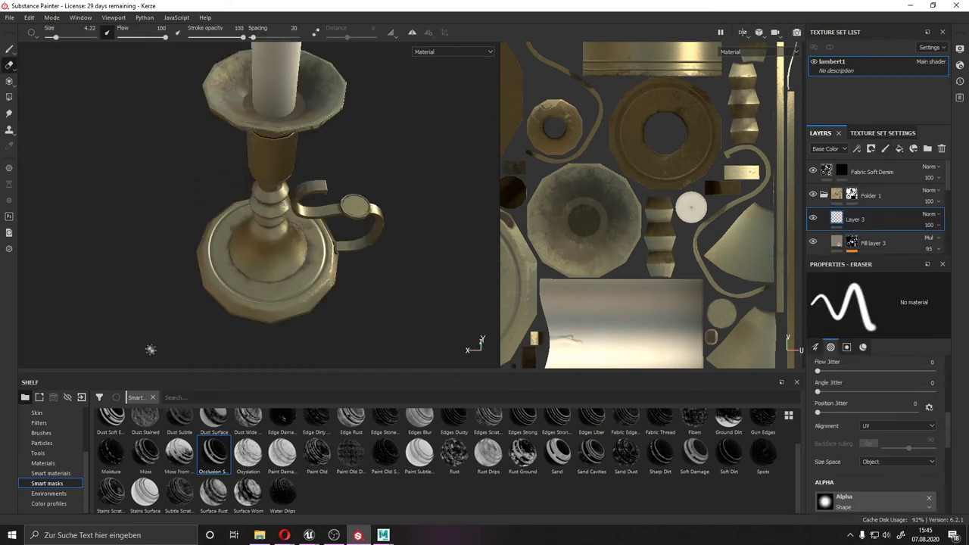
Step: Brush dark soot inside the cup rim using the Cotton brush and a dark colour
click(41, 432)
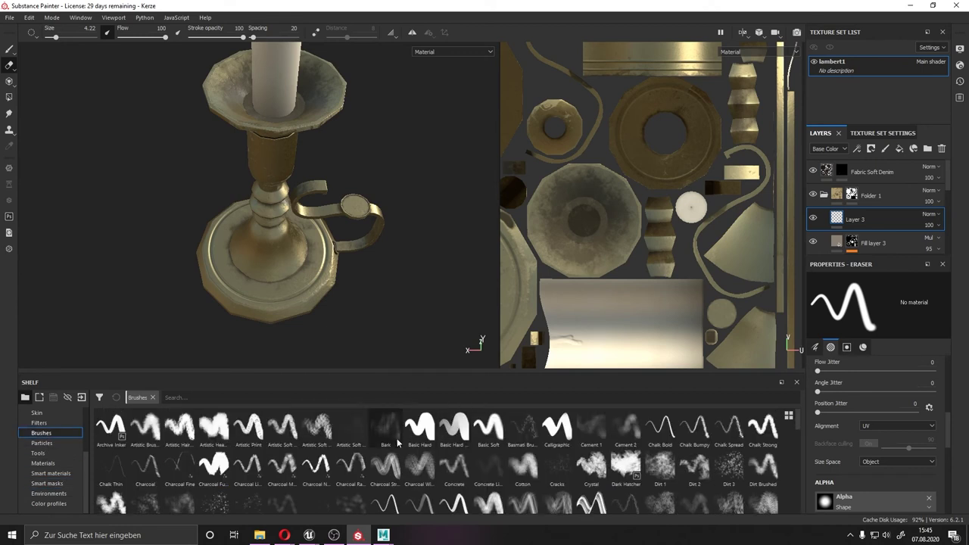
click(214, 427)
scroll(860, 418, down, 5)
scroll(895, 430, down, 5)
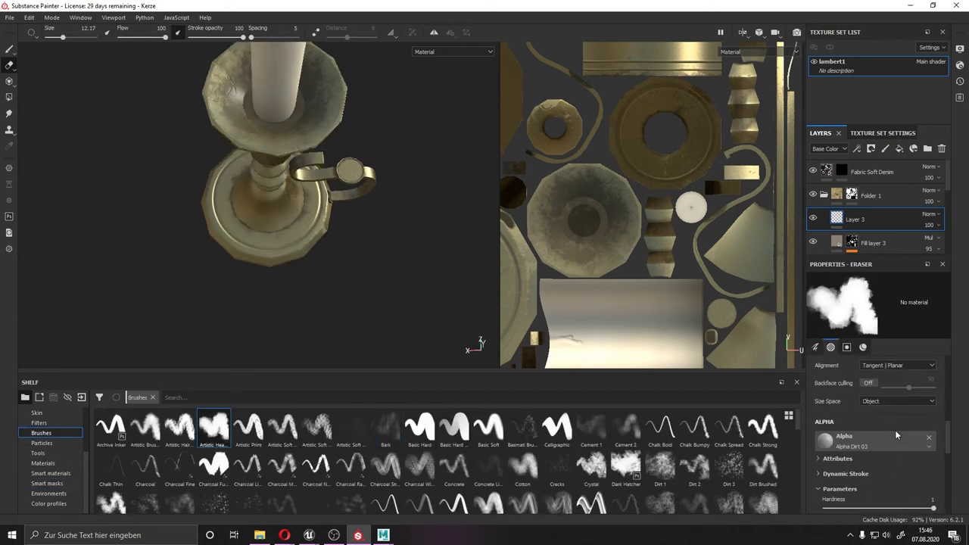
key(1)
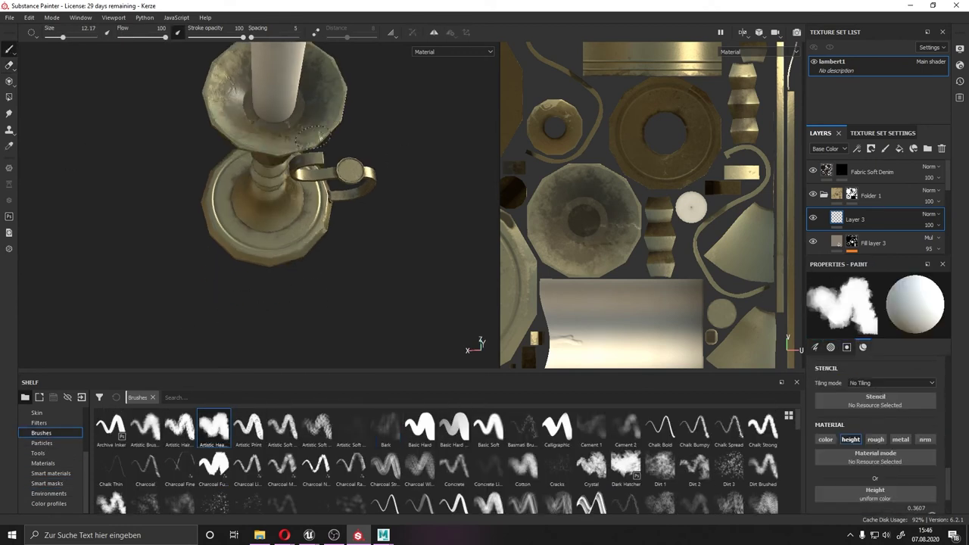
scroll(879, 443, down, 3)
click(917, 446)
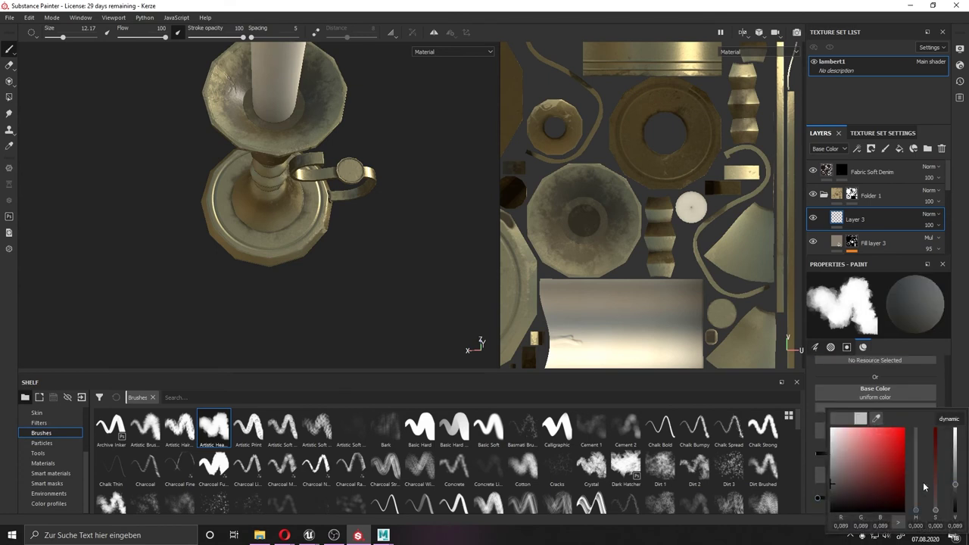
click(523, 465)
alt+drag(302, 250, 303, 303)
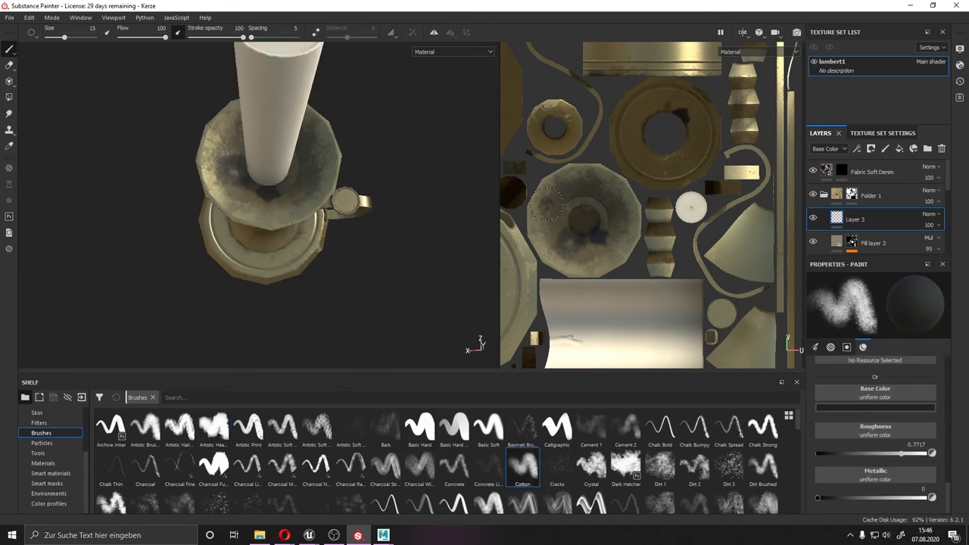
mouse_move(227, 170)
mouse_down()
mouse_move(295, 189)
mouse_move(215, 181)
mouse_up()
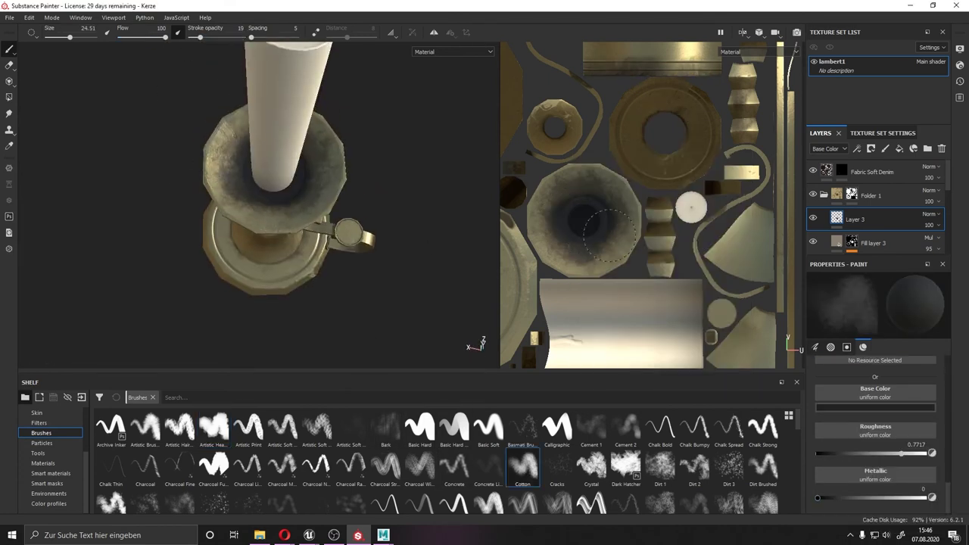
alt+drag(326, 250, 324, 108)
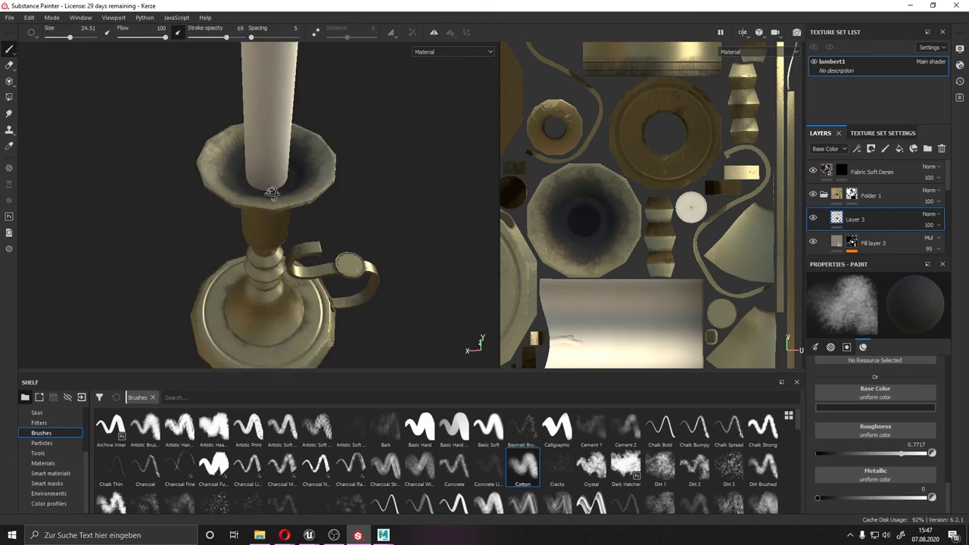
Step: Touch up the cup soot with eraser and brush, then collapse the layer folder
key(e)
scroll(852, 397, down, 3)
scroll(893, 454, down, 5)
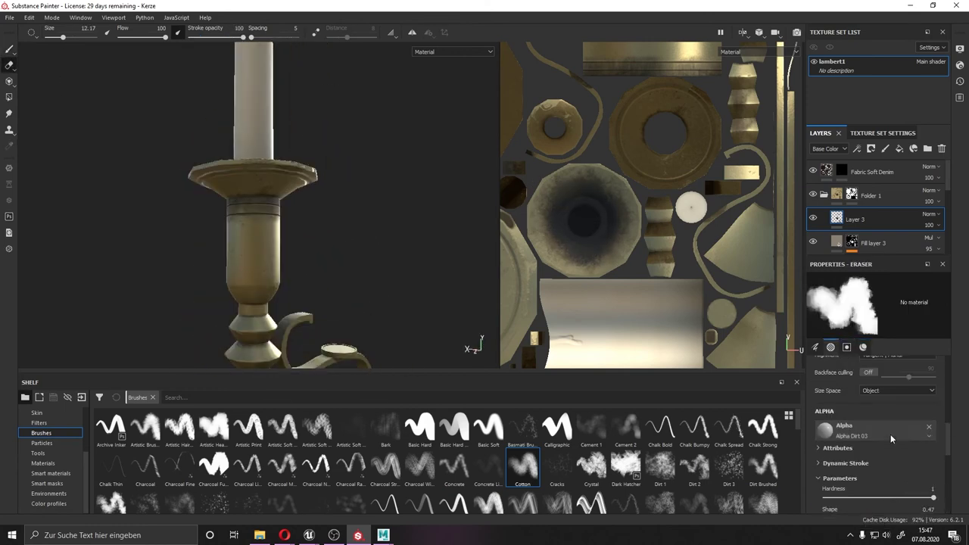
mouse_move(673, 53)
middle_down()
mouse_move(676, 125)
mouse_move(665, 136)
middle_up()
alt+drag(325, 250, 349, 264)
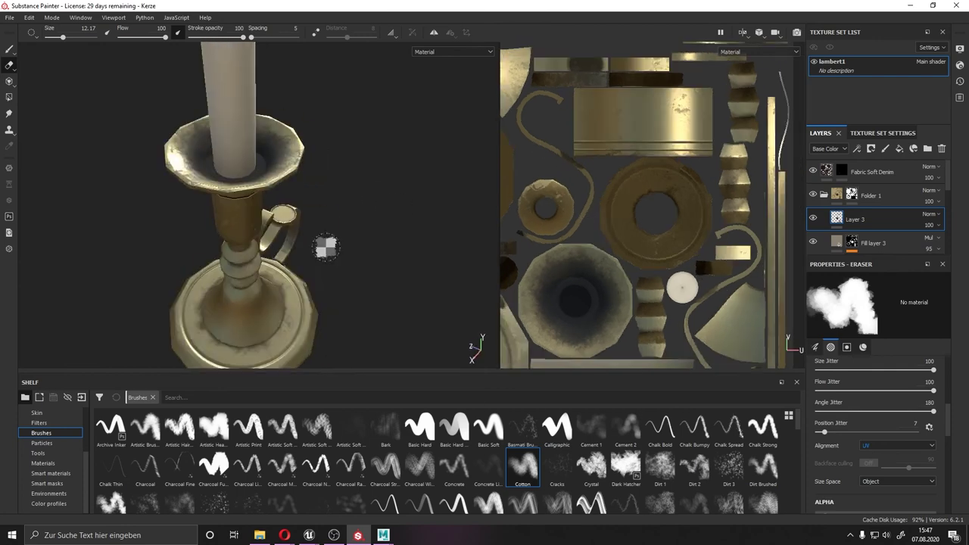
key(f)
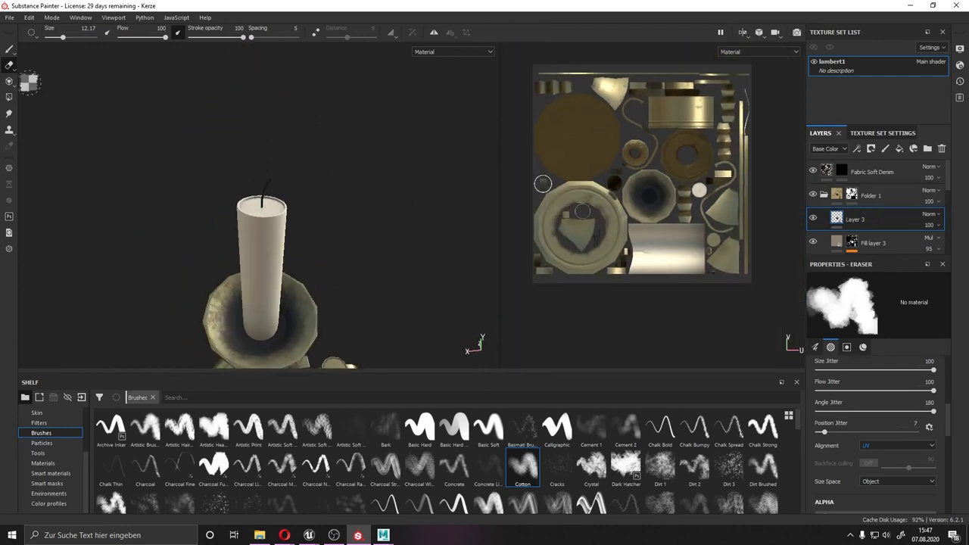
key(p)
alt+drag(446, 318, 469, 447)
scroll(900, 448, down, 5)
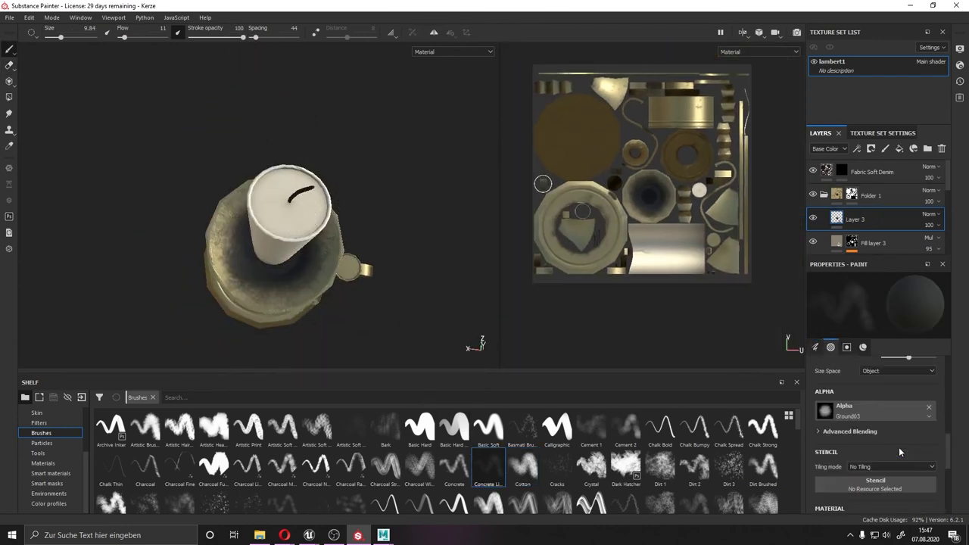
click(823, 199)
Step: On a new paint layer, paint dark soot around the candle top with full material shown
click(899, 148)
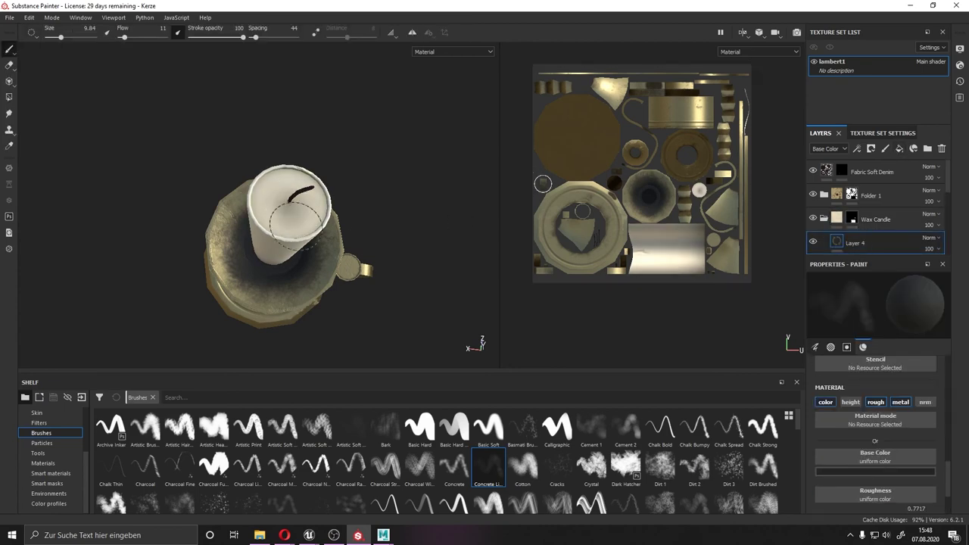
alt+drag(274, 213, 292, 147)
key(e)
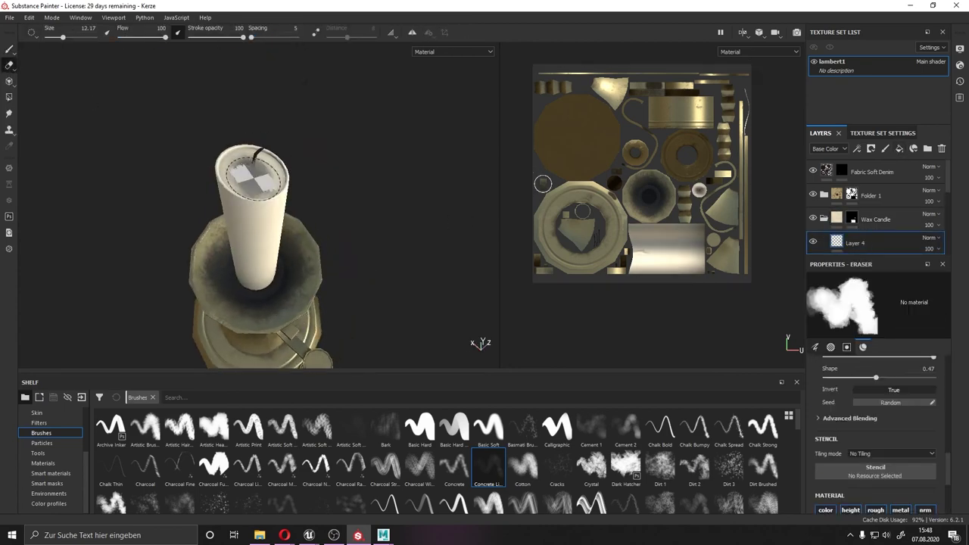
key(c)
click(457, 53)
key(m)
key(p)
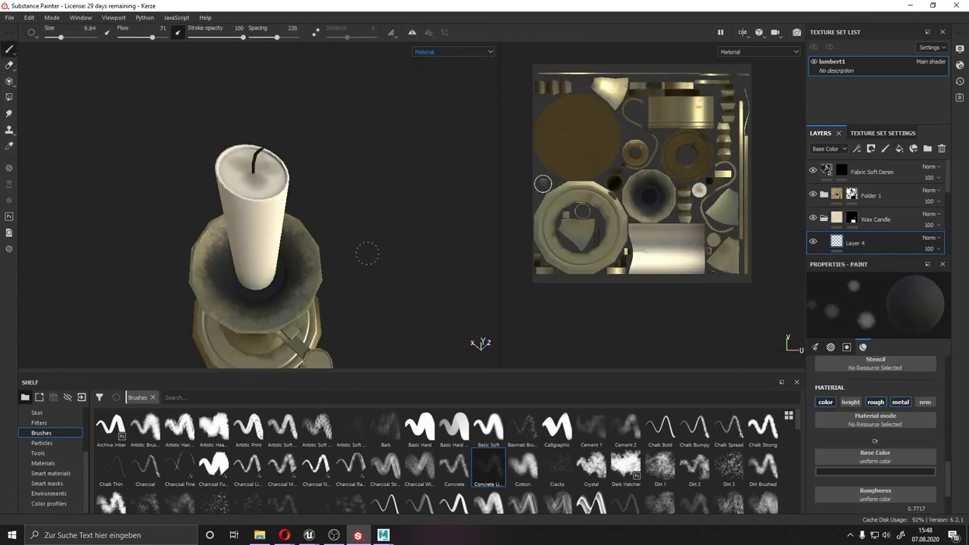
click(267, 213)
mouse_move(367, 254)
alt+mouse_down()
mouse_move(268, 214)
mouse_move(391, 220)
alt+mouse_up()
Step: Lower the opacity of the soot Layer 4 and the dirt Layer 3
click(930, 249)
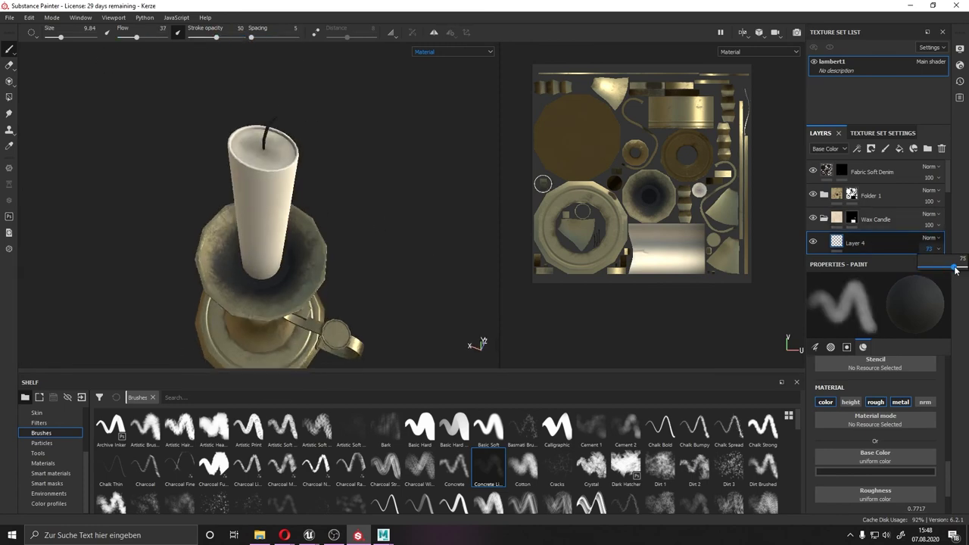
drag(956, 270, 958, 269)
mouse_move(287, 174)
alt+mouse_down()
mouse_move(328, 166)
mouse_move(383, 177)
alt+mouse_up()
key(f)
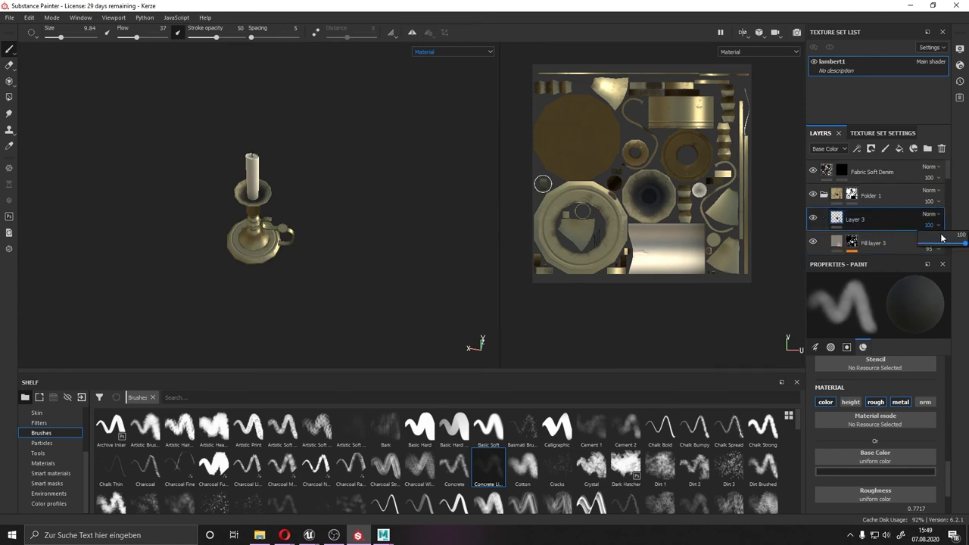
drag(942, 238, 953, 243)
scroll(349, 175, up, 3)
Step: Set lambert1 texture size to 512 and export textures with the UE4 Packed template
click(879, 132)
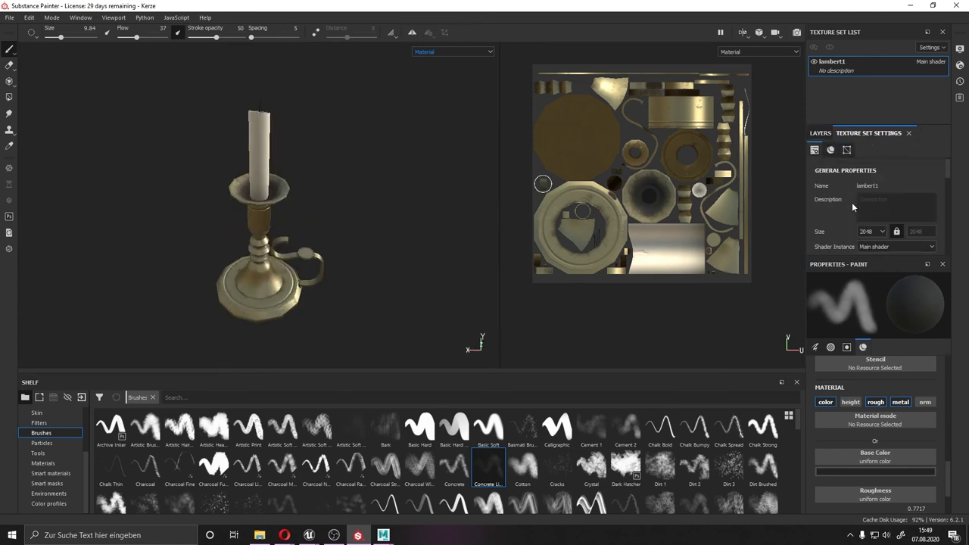
mouse_move(378, 106)
alt+mouse_down()
mouse_move(325, 152)
mouse_move(328, 102)
alt+mouse_up()
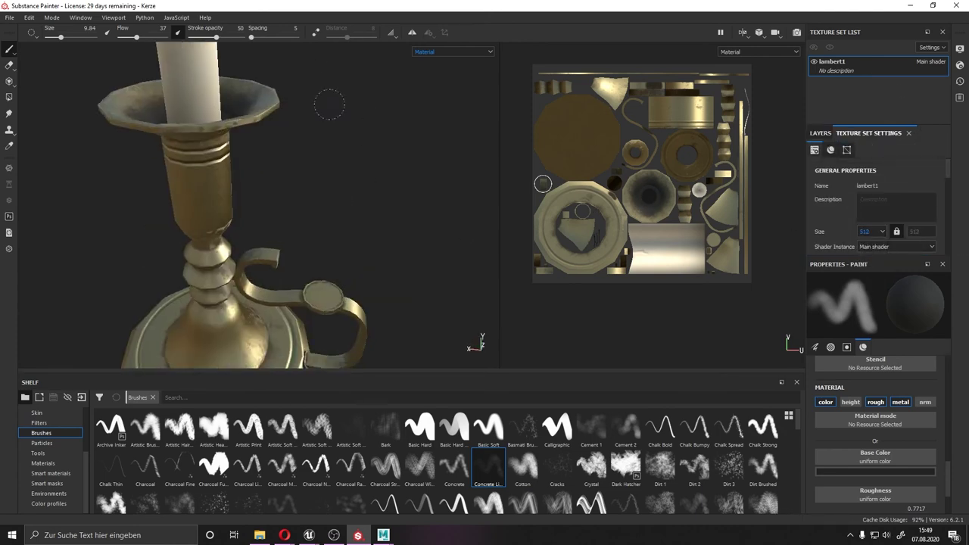
click(9, 17)
click(45, 182)
click(489, 169)
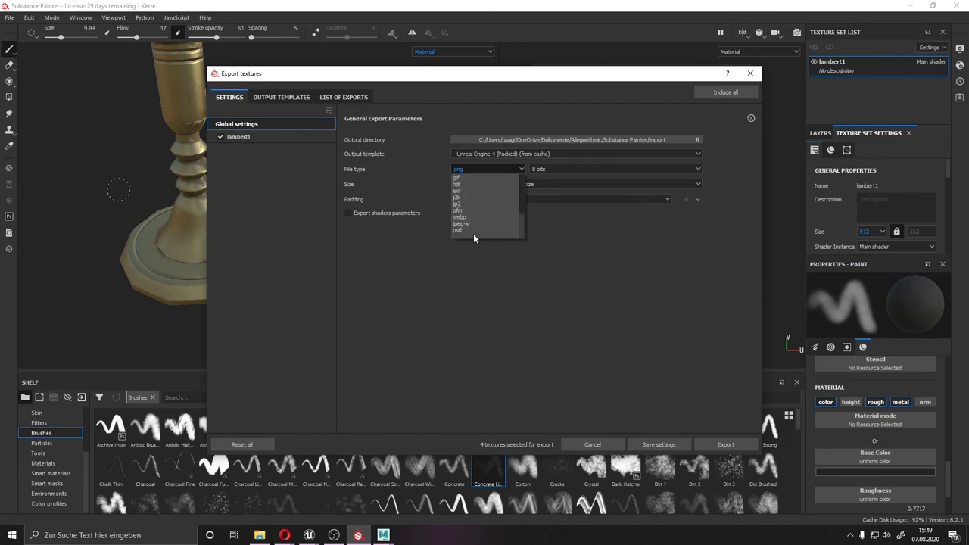
click(723, 445)
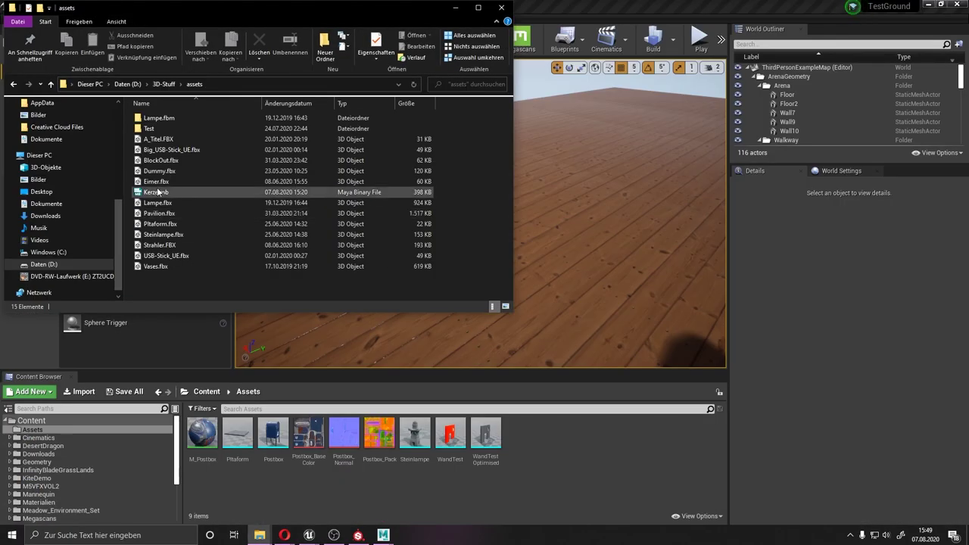
Step: Import Kerze_Export.fbx into the Unreal Content Browser
key(alt+Left)
click(184, 214)
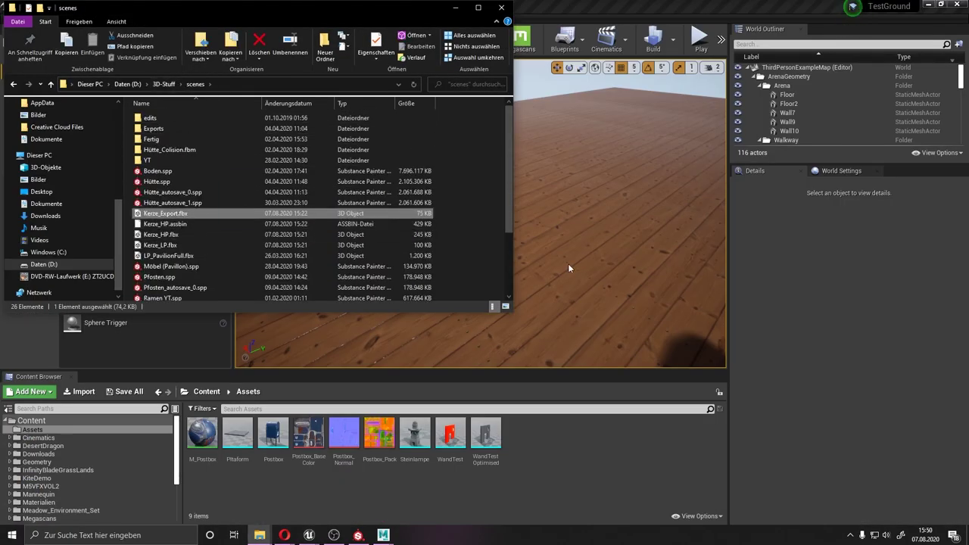
drag(568, 267, 568, 267)
click(540, 452)
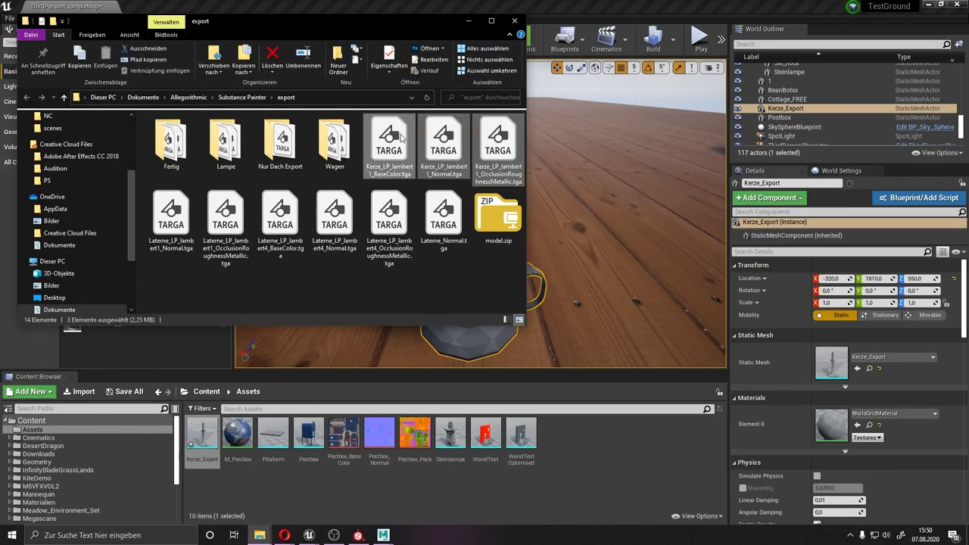
Step: Import the exported TGA textures and preview the occlusion-roughness-metallic map
drag(404, 138, 606, 455)
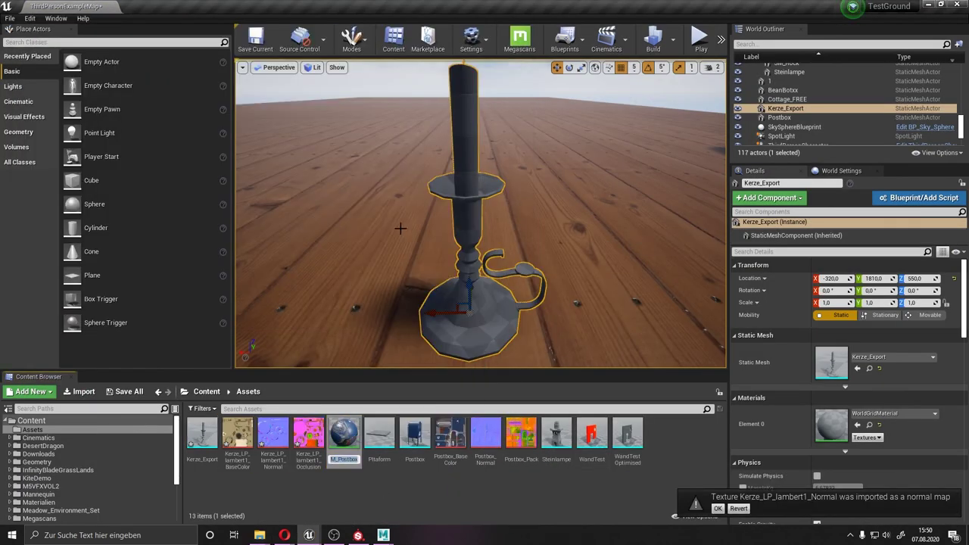
text(M_Kerze)
double_click(344, 435)
double_click(309, 435)
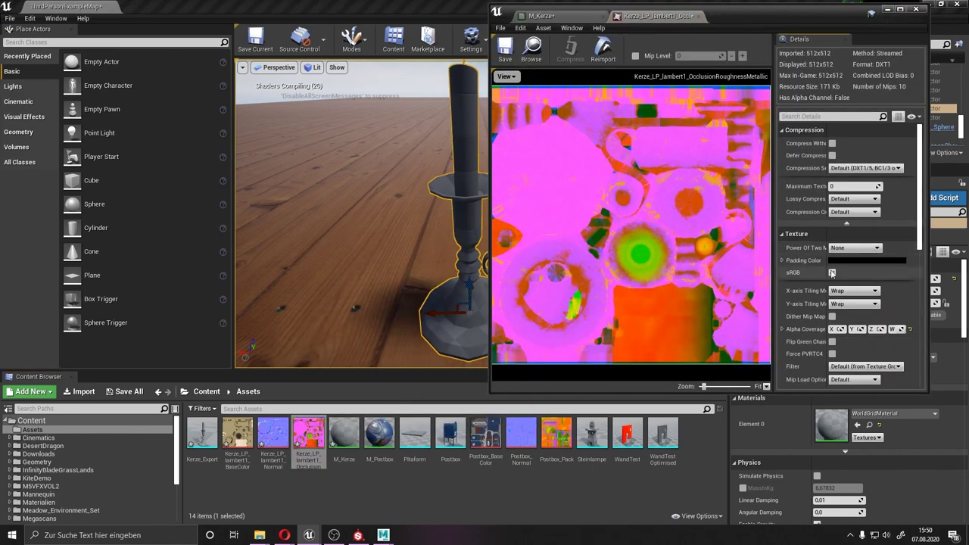
click(833, 274)
Step: Wire the Kerze BaseColor texture into M_Kerze and view the textured candle in the level
click(705, 16)
drag(308, 435, 686, 216)
drag(272, 436, 551, 374)
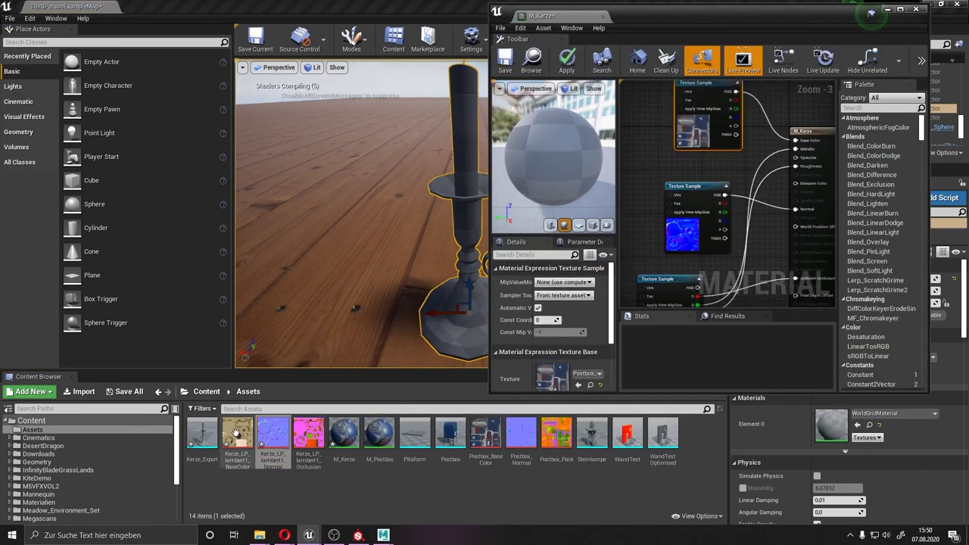
drag(236, 433, 551, 375)
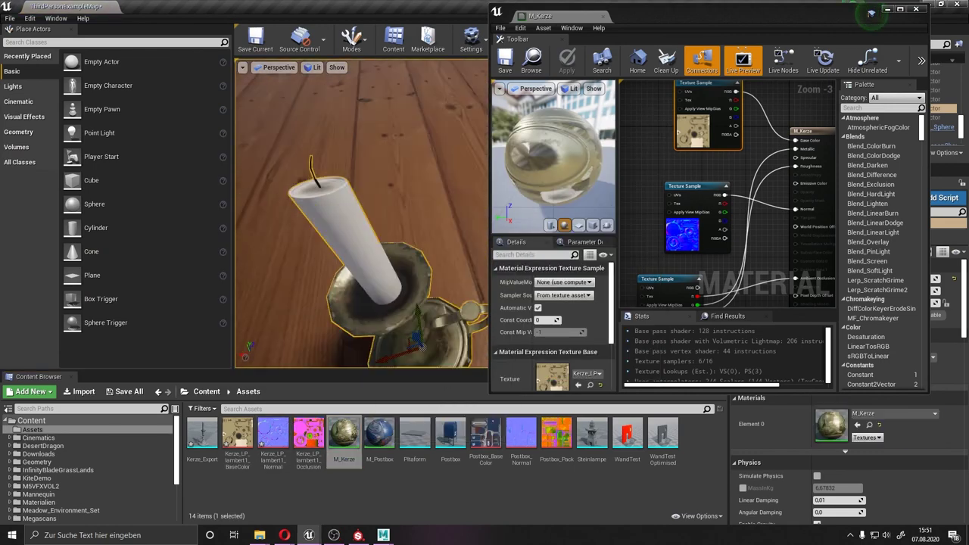
double_click(202, 435)
click(599, 265)
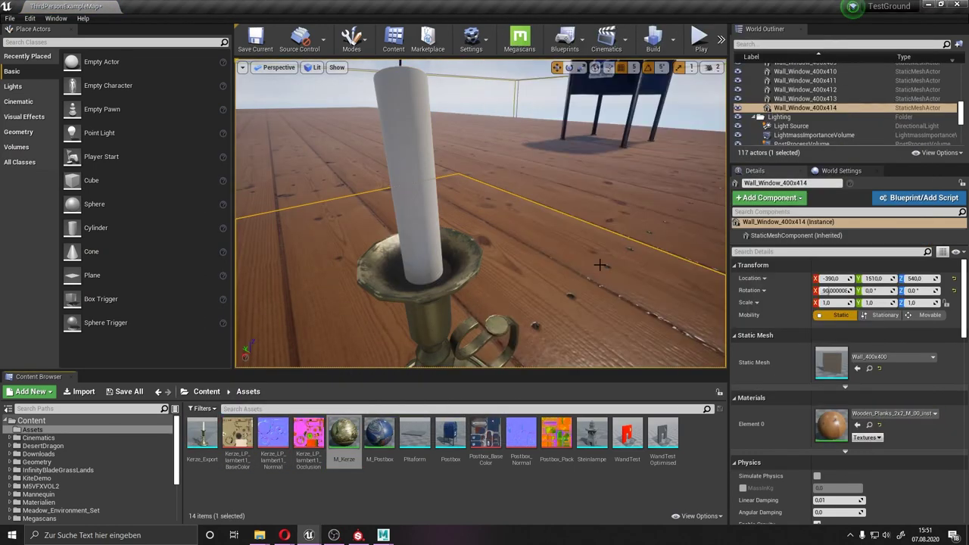
click(452, 89)
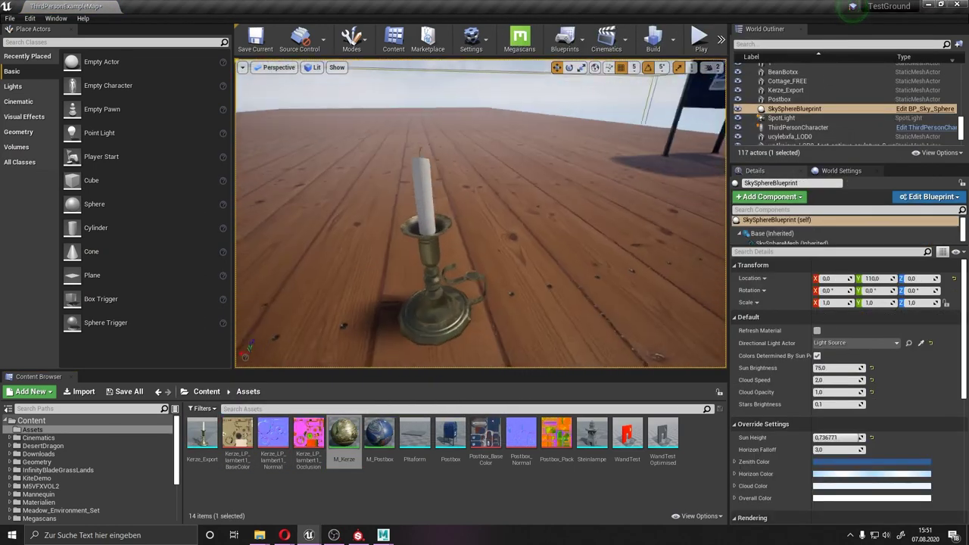